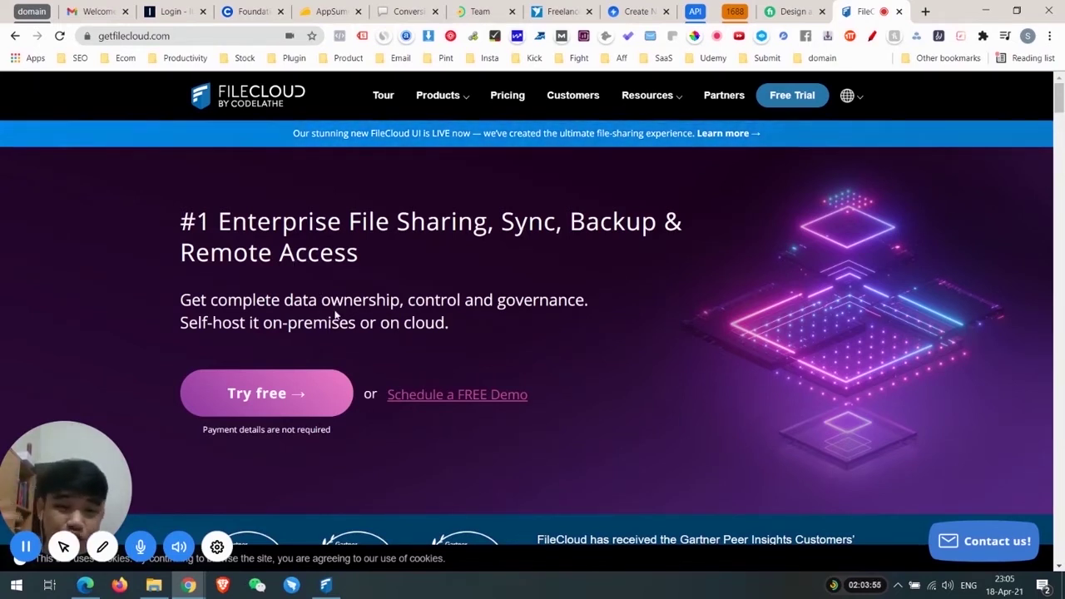
# Open the Free Trial options to choose between FileCloud Online and FileCloud Server.
pyautogui.click(790, 94)
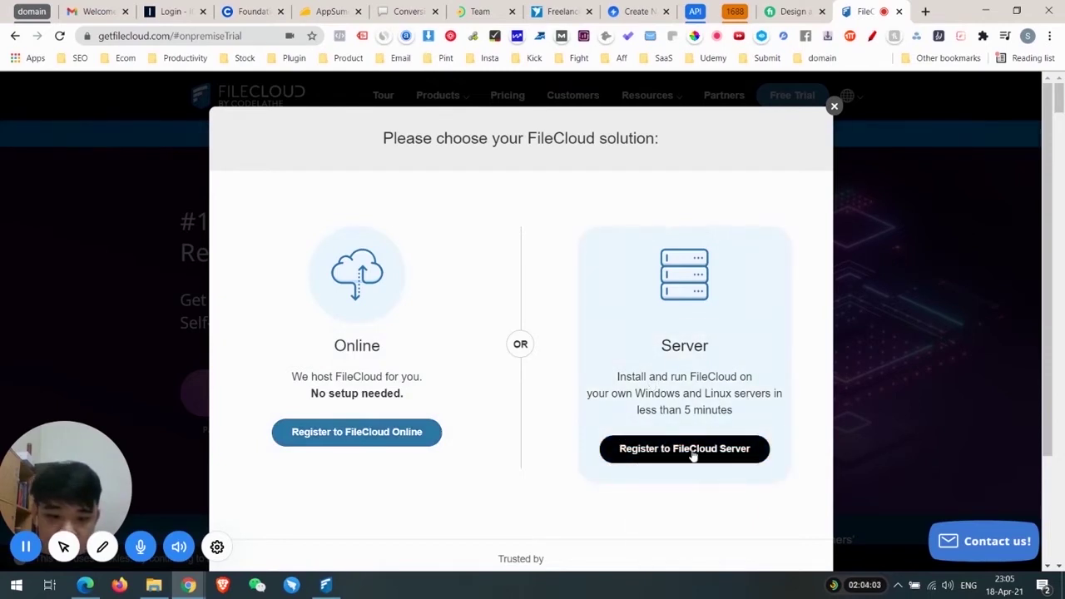
# Open the FileCloud Server registration form from the free trial options.
pyautogui.moveTo(630, 379); pyautogui.dragTo(741, 416)
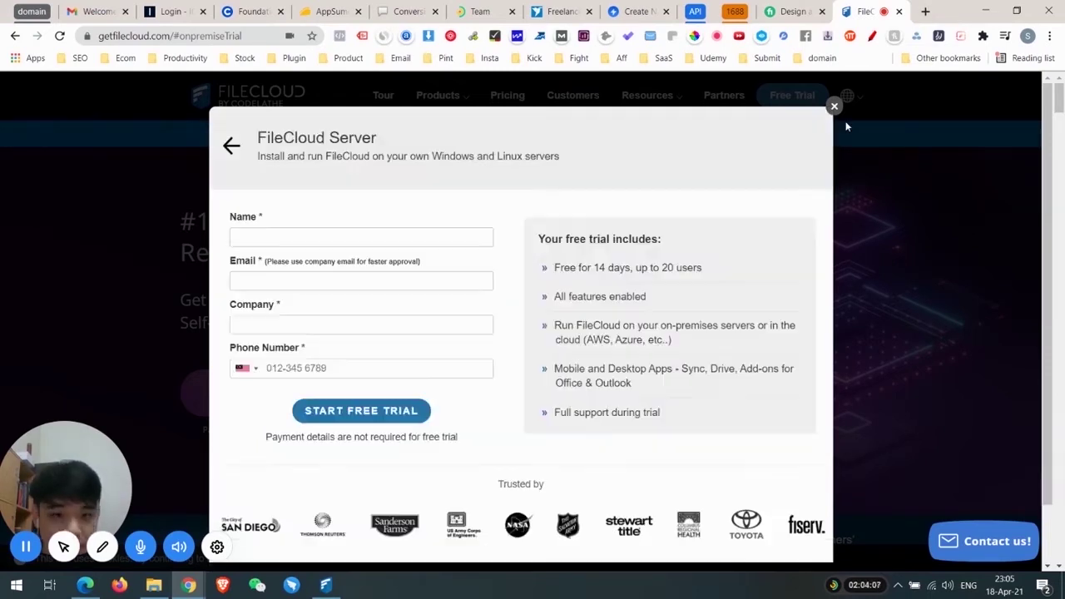
pyautogui.click(835, 107)
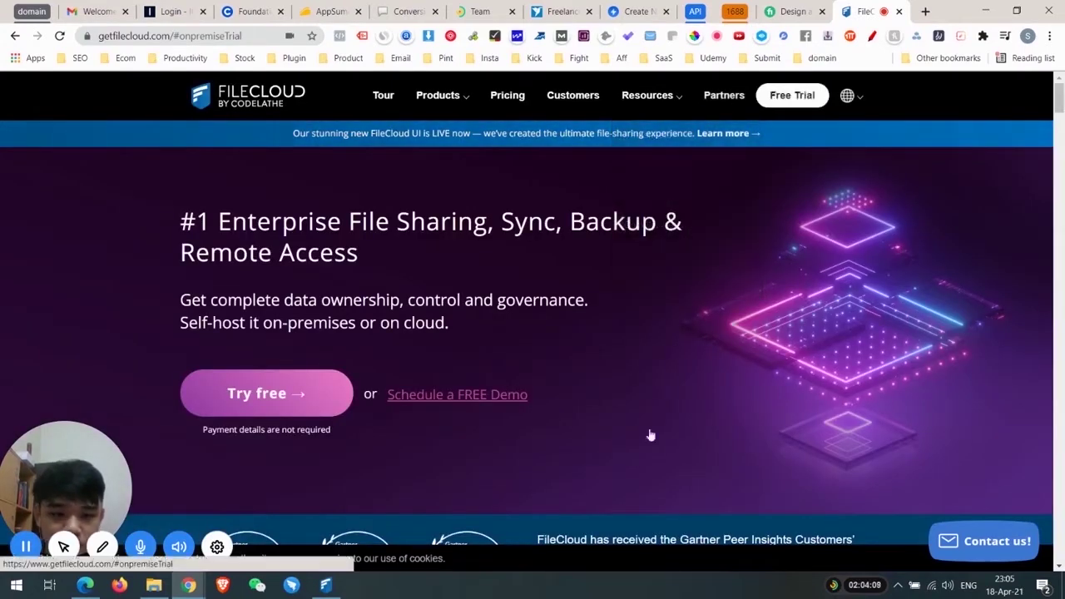
pyautogui.click(696, 324)
pyautogui.click(696, 463)
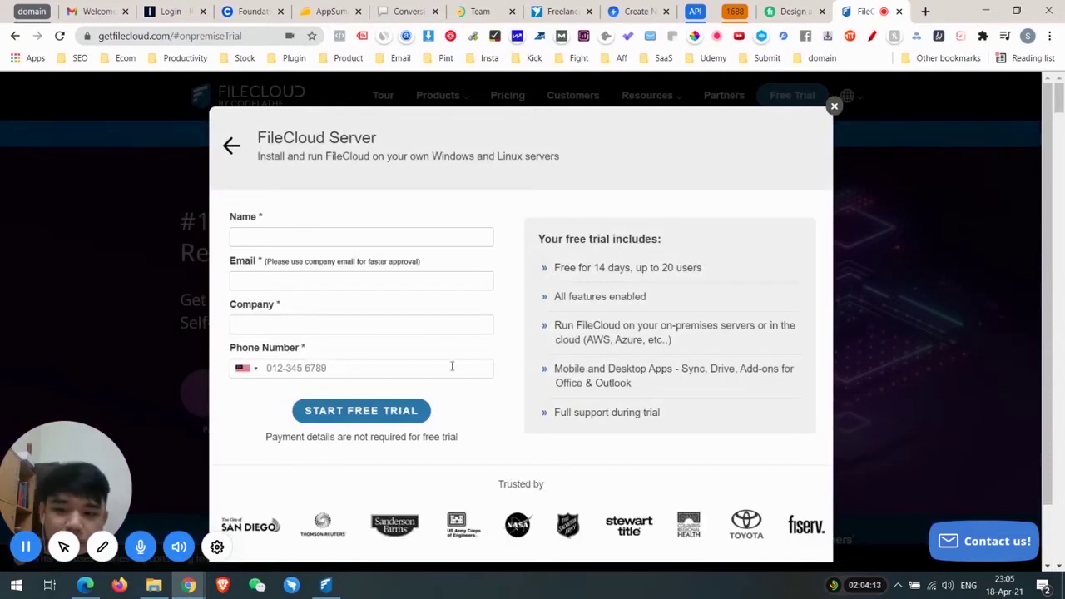
# Review the 14-day, 20-user Server trial terms and close the registration form.
pyautogui.moveTo(558, 268); pyautogui.dragTo(670, 268)
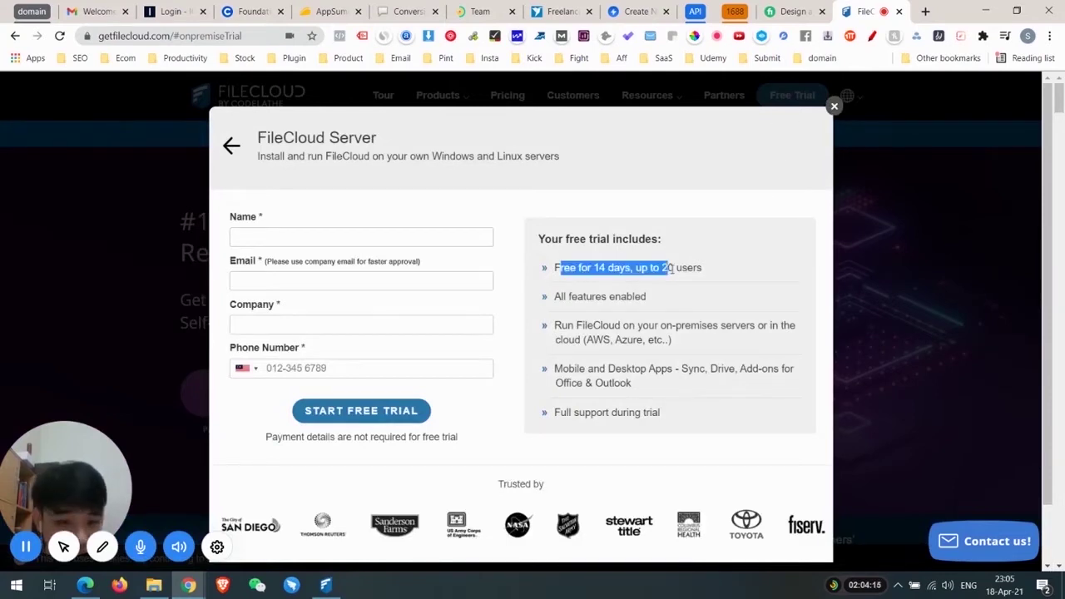
pyautogui.moveTo(555, 268); pyautogui.dragTo(706, 266)
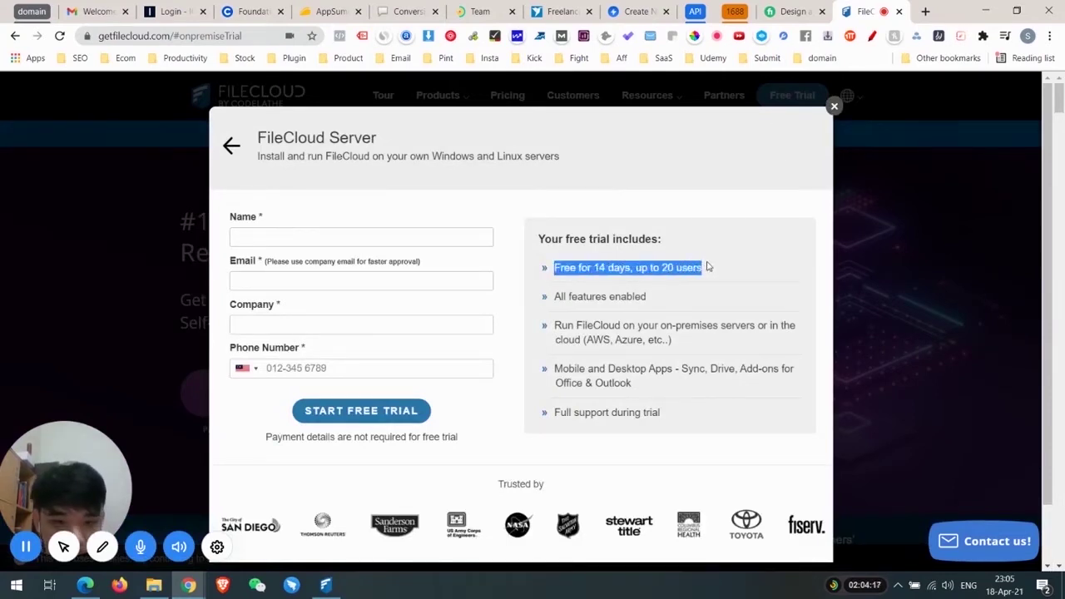
pyautogui.click(570, 293)
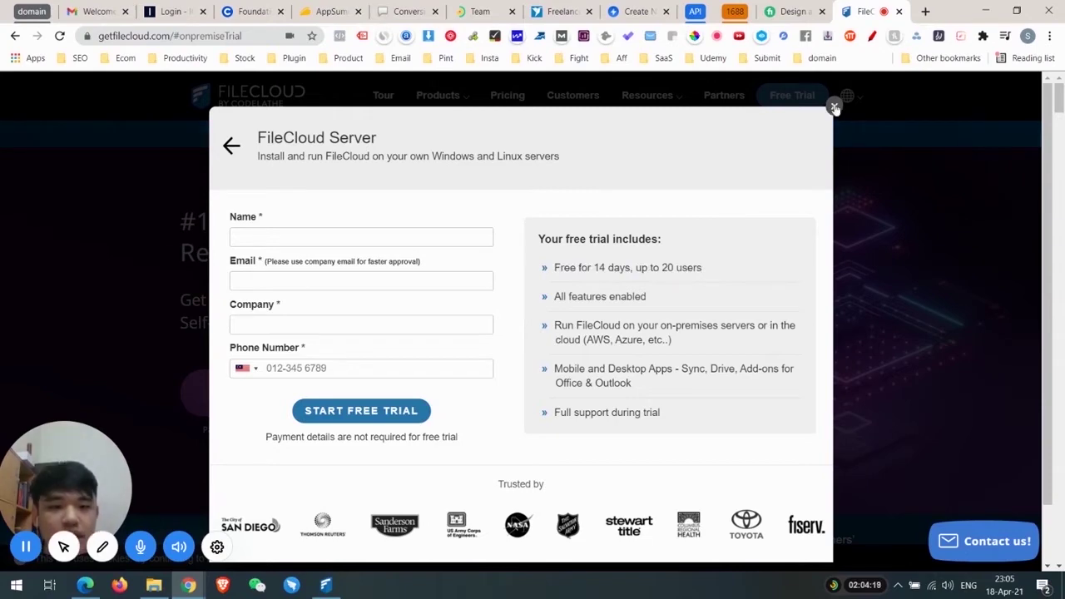
pyautogui.click(833, 106)
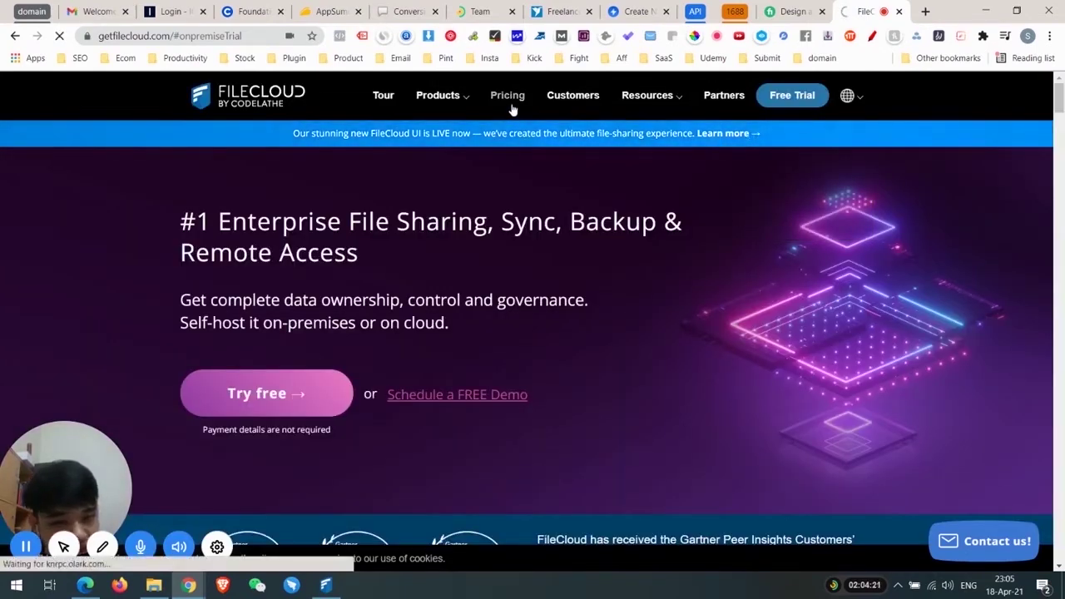
# Open the pricing page and review the Server Standard price of $50/user/year, billed yearly.
pyautogui.click(510, 105)
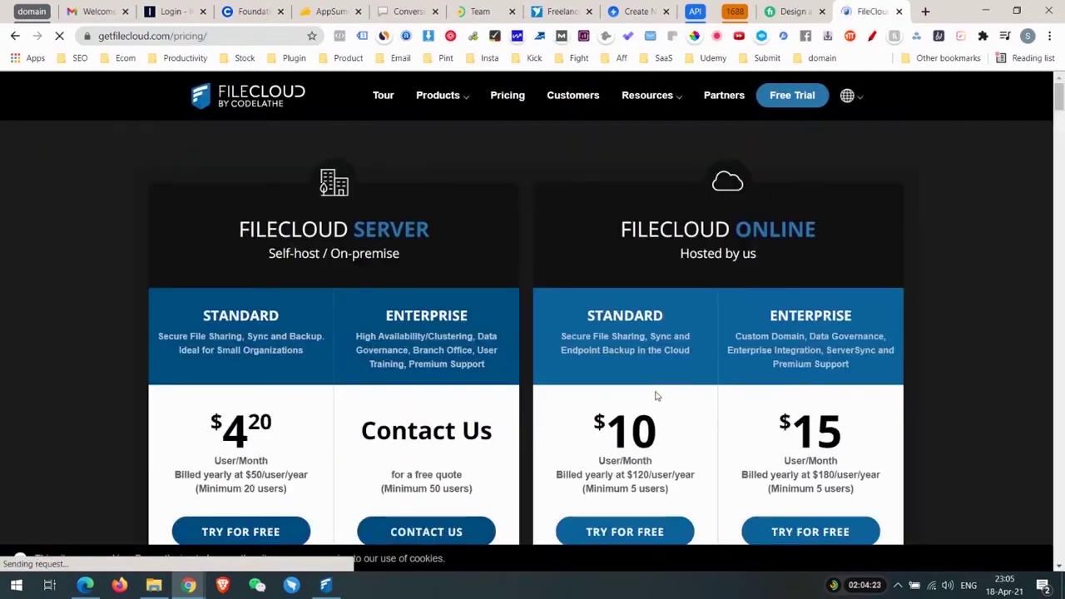
pyautogui.moveTo(238, 229); pyautogui.dragTo(427, 266)
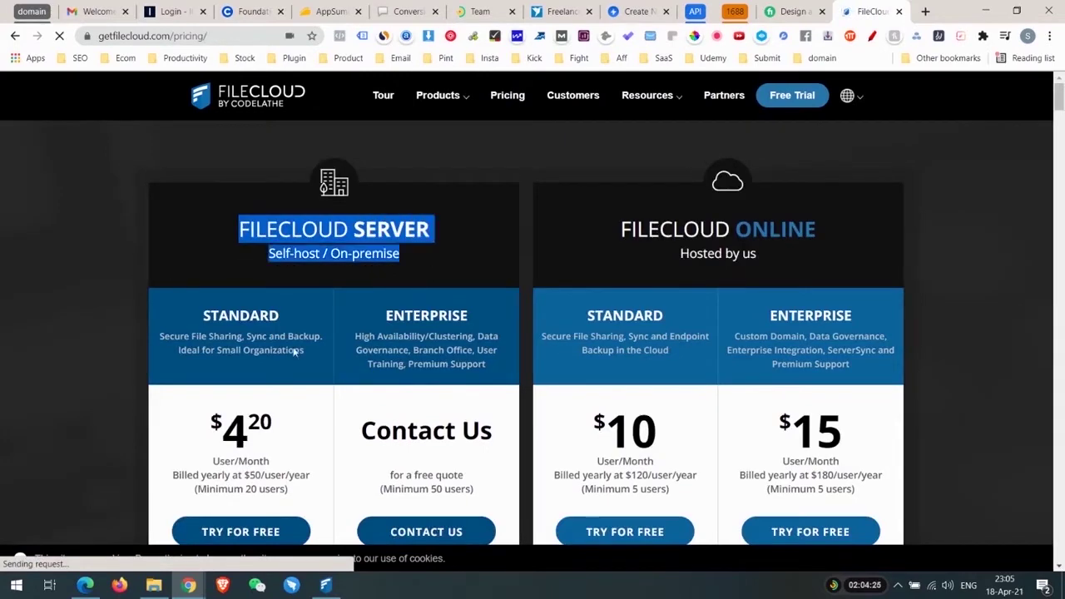
pyautogui.scroll(-1, 250, 349)
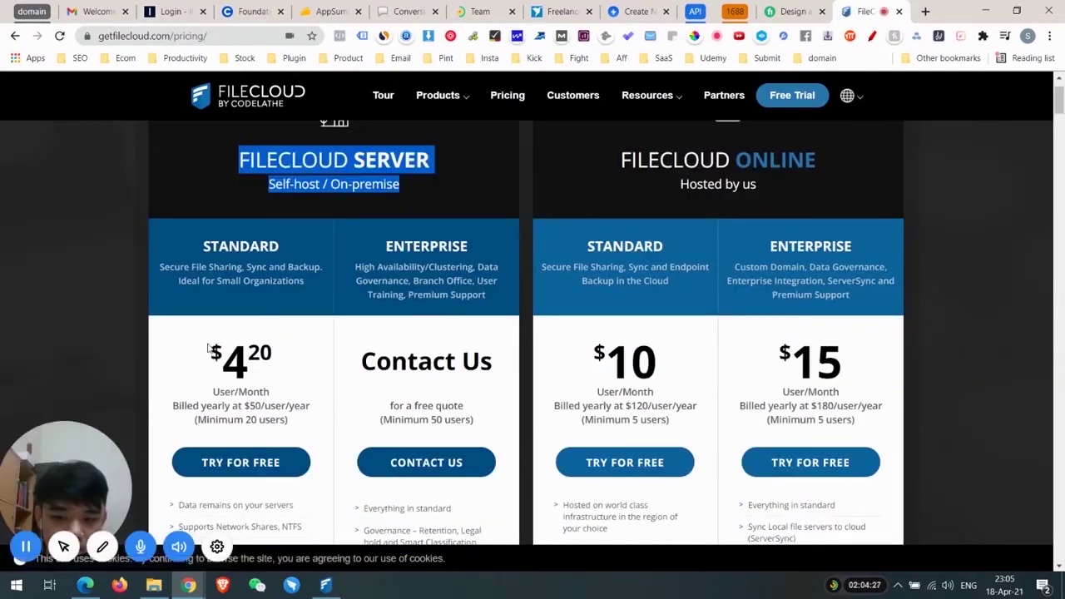
pyautogui.moveTo(229, 358); pyautogui.dragTo(249, 392)
pyautogui.click(241, 403)
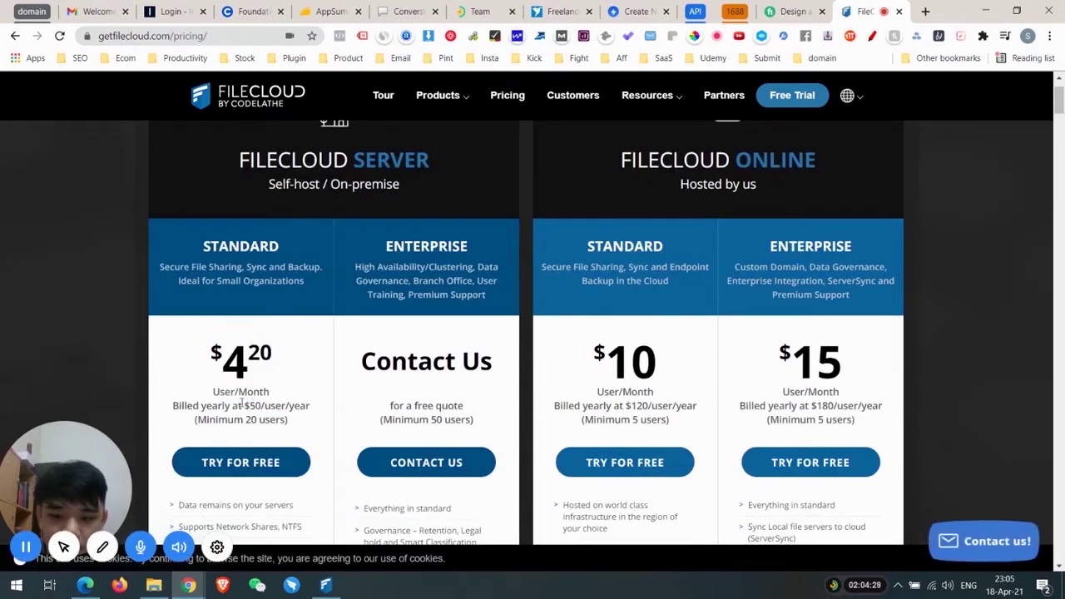
pyautogui.moveTo(183, 405); pyautogui.dragTo(304, 419)
pyautogui.click(240, 407)
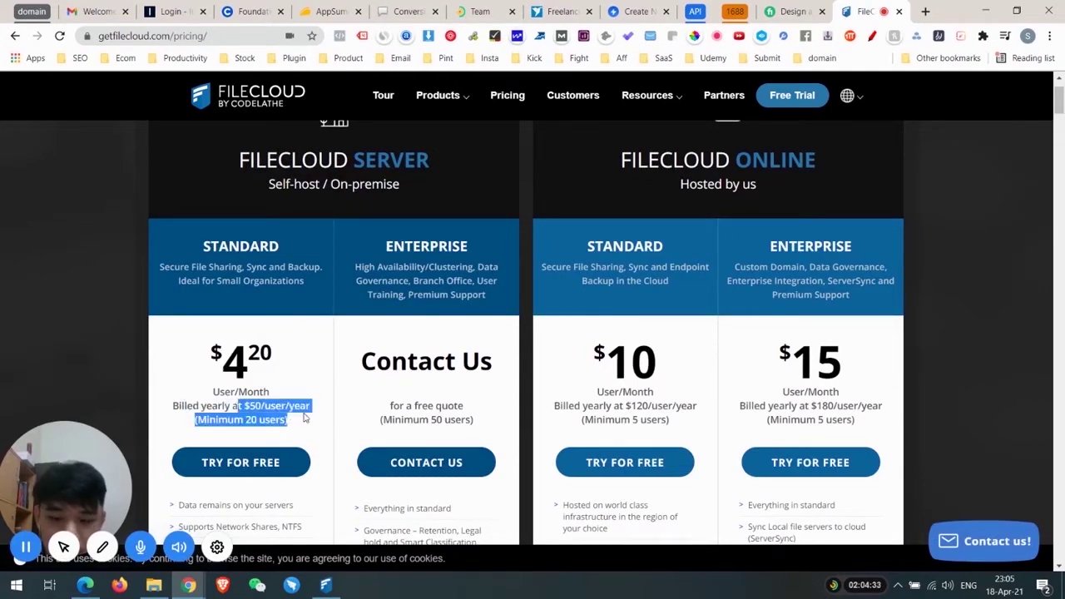
pyautogui.click(256, 418)
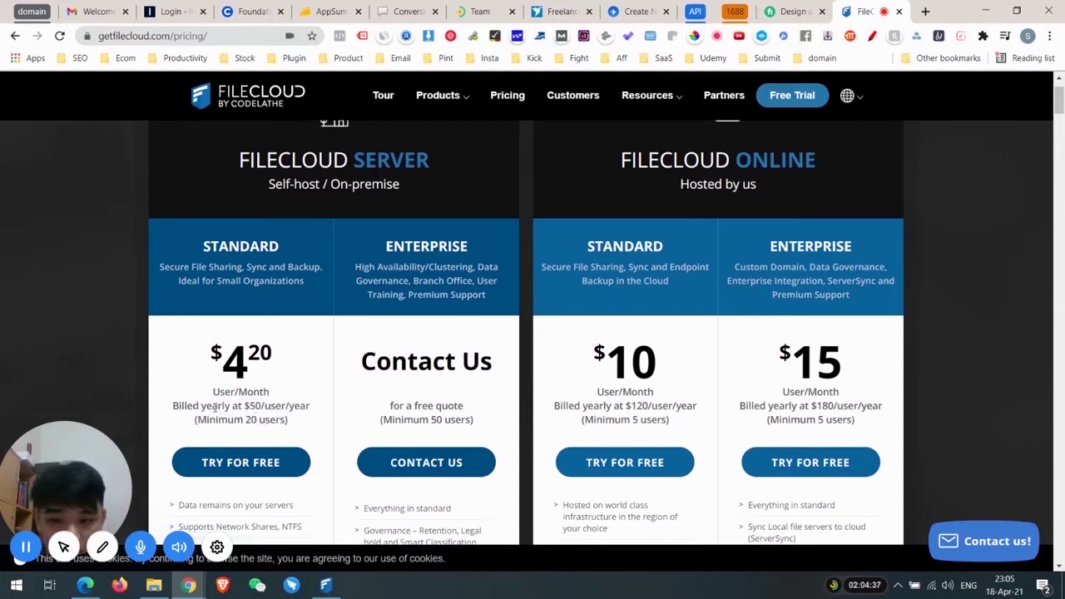
pyautogui.moveTo(232, 406); pyautogui.dragTo(287, 422)
pyautogui.click(429, 417)
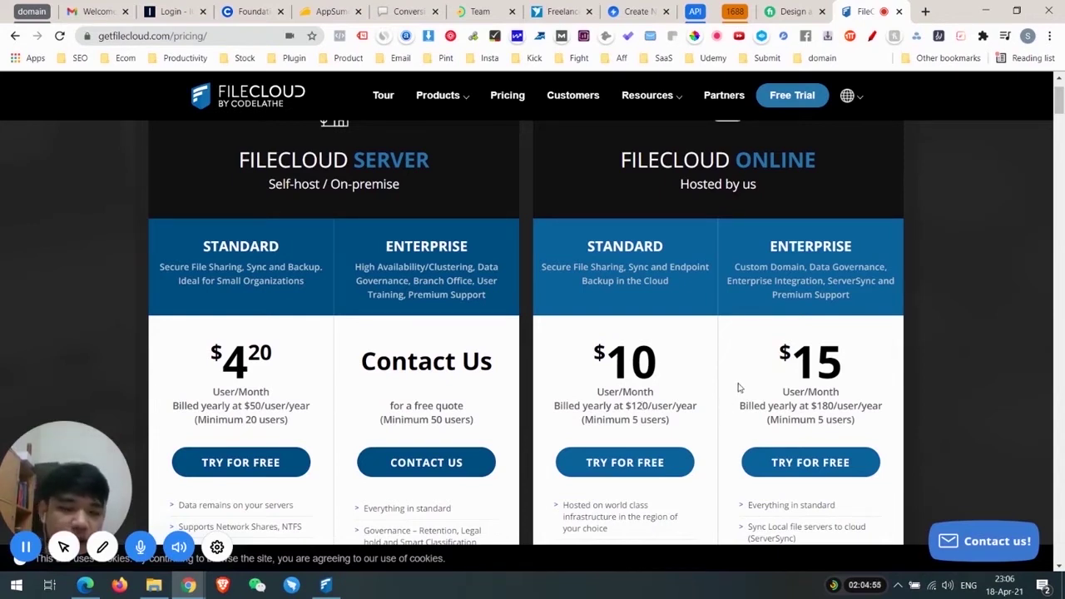
# Scroll through the Key Features comparison table of the pricing page.
pyautogui.scroll(-5, 737, 387)
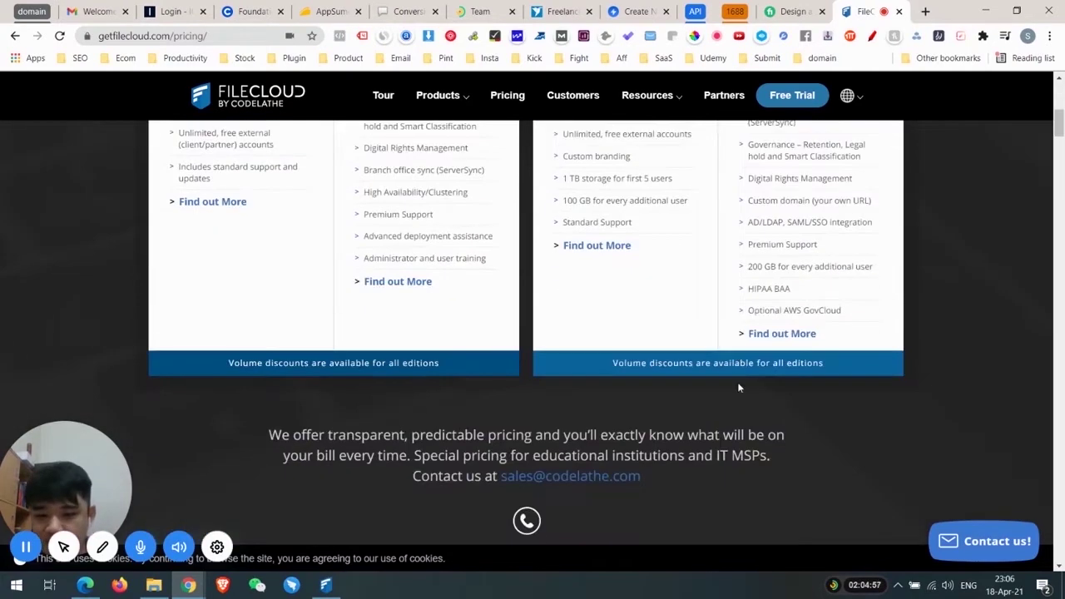
pyautogui.scroll(-10, 733, 382)
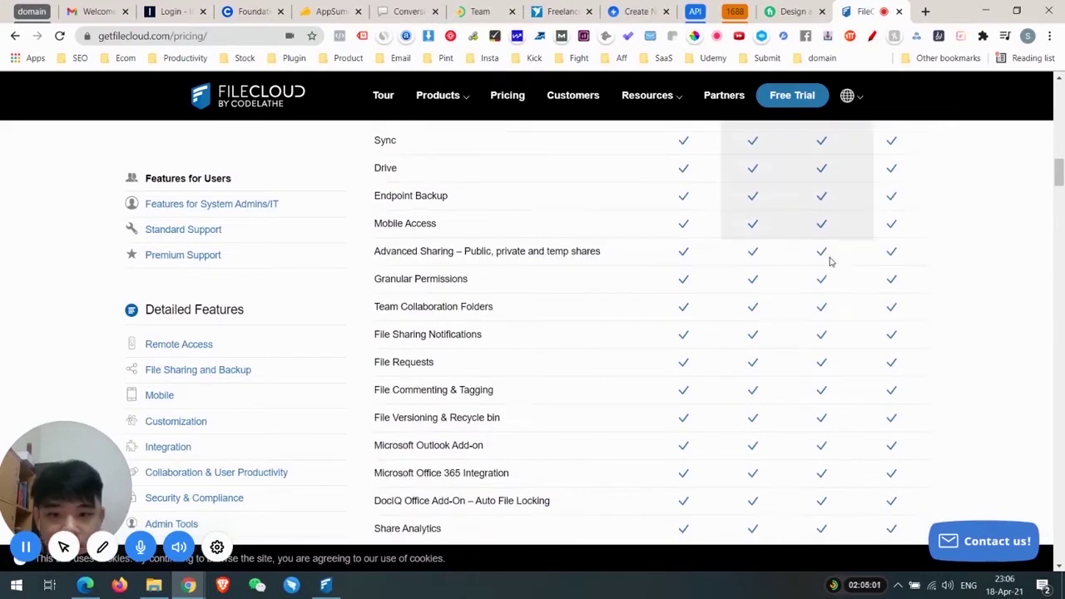
pyautogui.scroll(-3, 799, 350)
pyautogui.scroll(5, 651, 357)
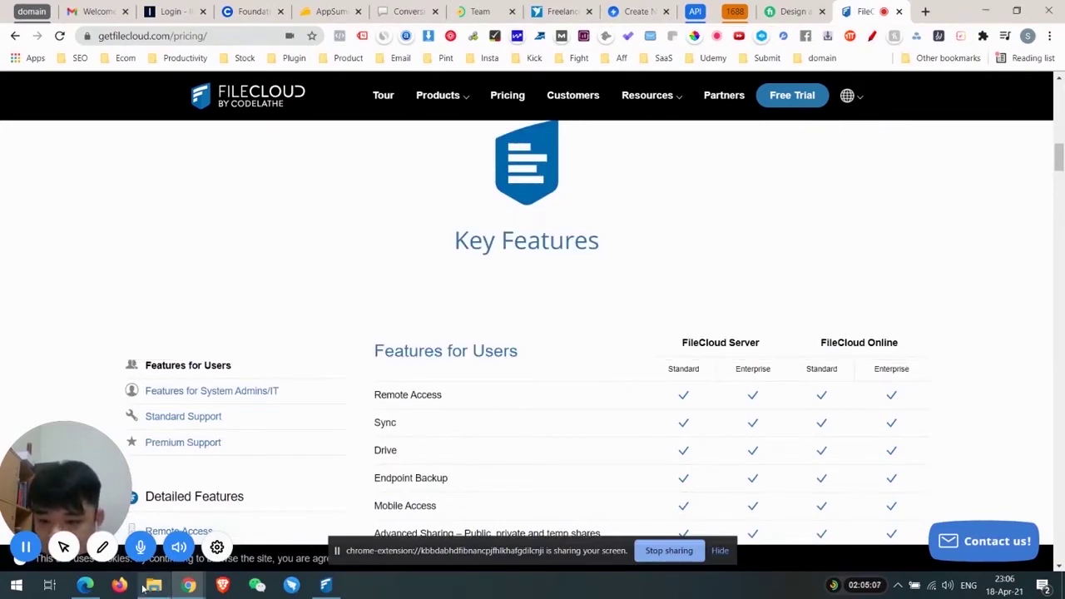
pyautogui.click(84, 585)
# Open the License Portal Downloads page and review the Windows 64 bit Server download.
pyautogui.click(249, 10)
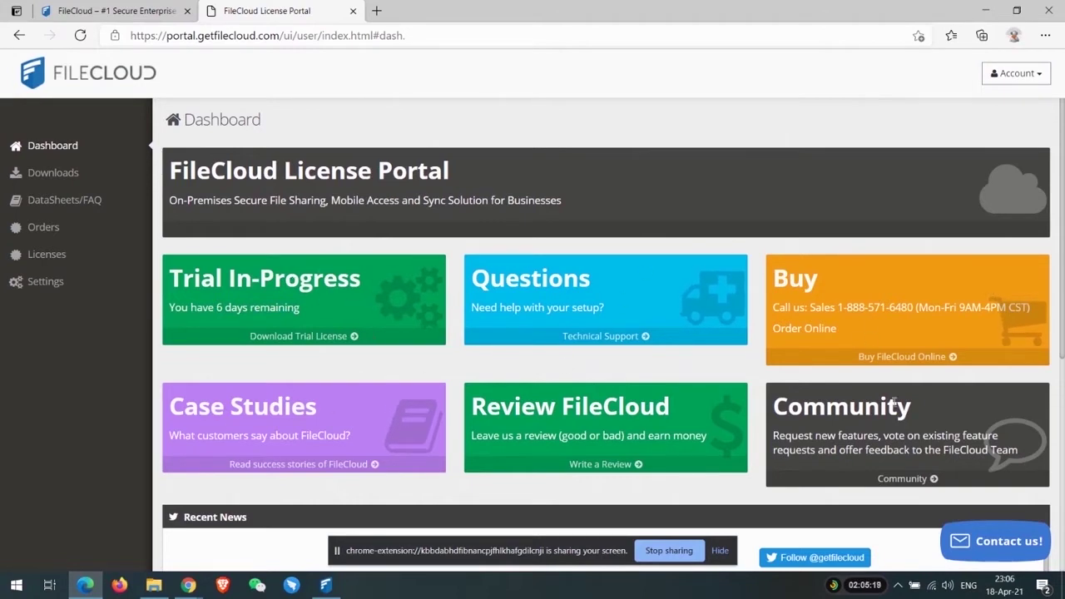
pyautogui.click(48, 177)
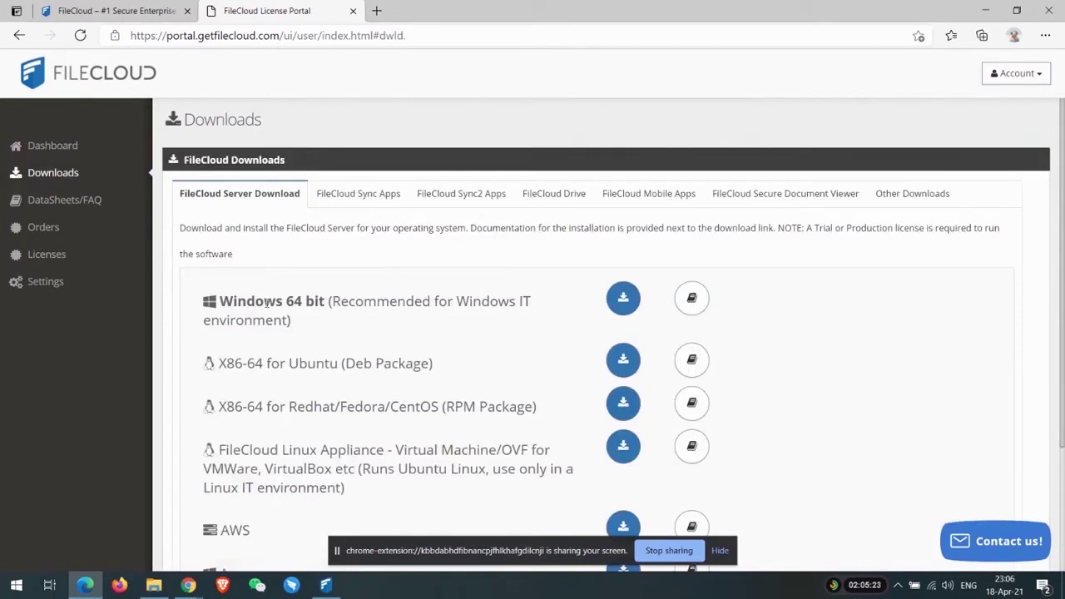
pyautogui.moveTo(220, 301); pyautogui.dragTo(441, 322)
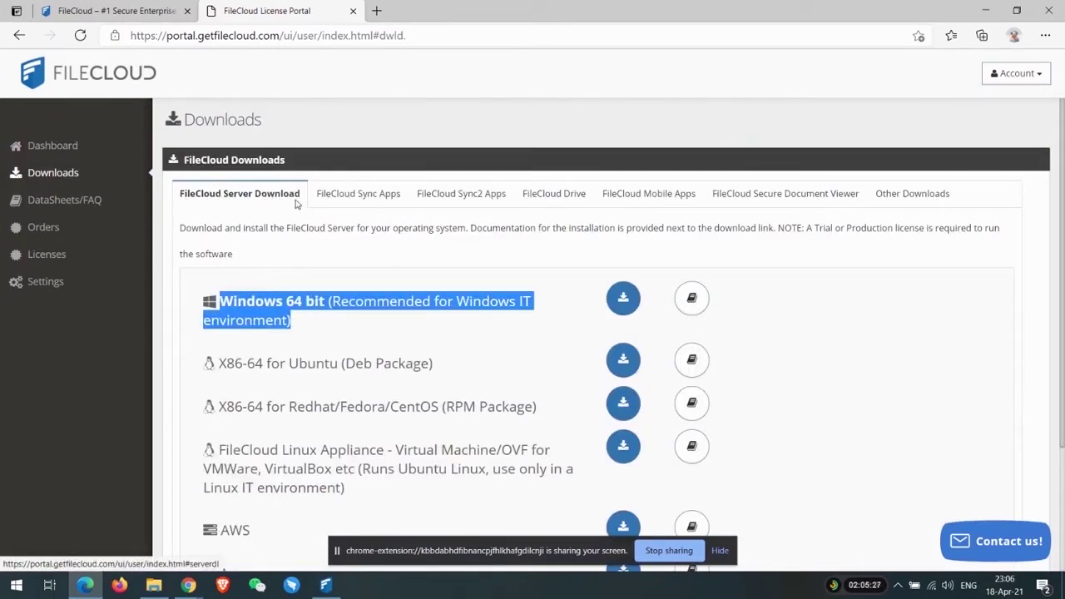
pyautogui.moveTo(217, 227); pyautogui.dragTo(771, 234)
pyautogui.click(829, 235)
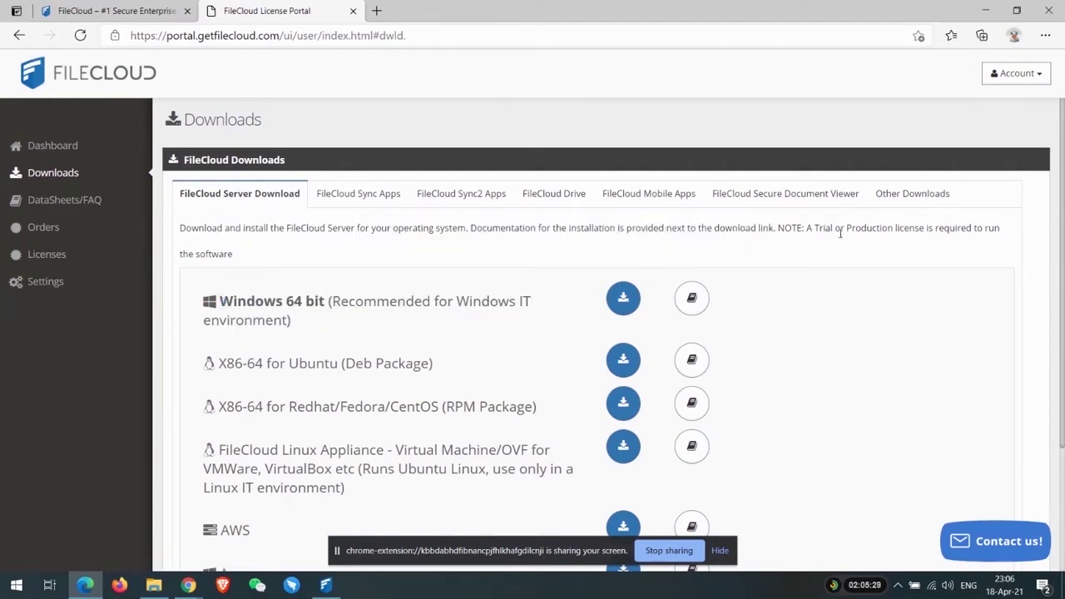
# Browse the Sync, Sync2, Drive, Mobile, Document Viewer and add-in downloads, returning to Server downloads.
pyautogui.click(371, 202)
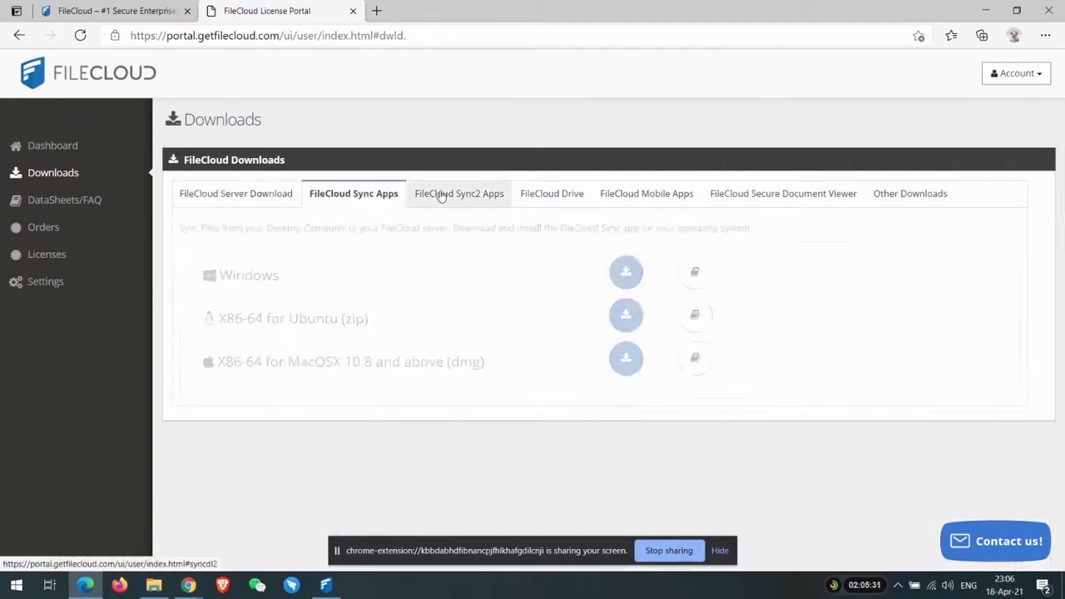
pyautogui.click(466, 200)
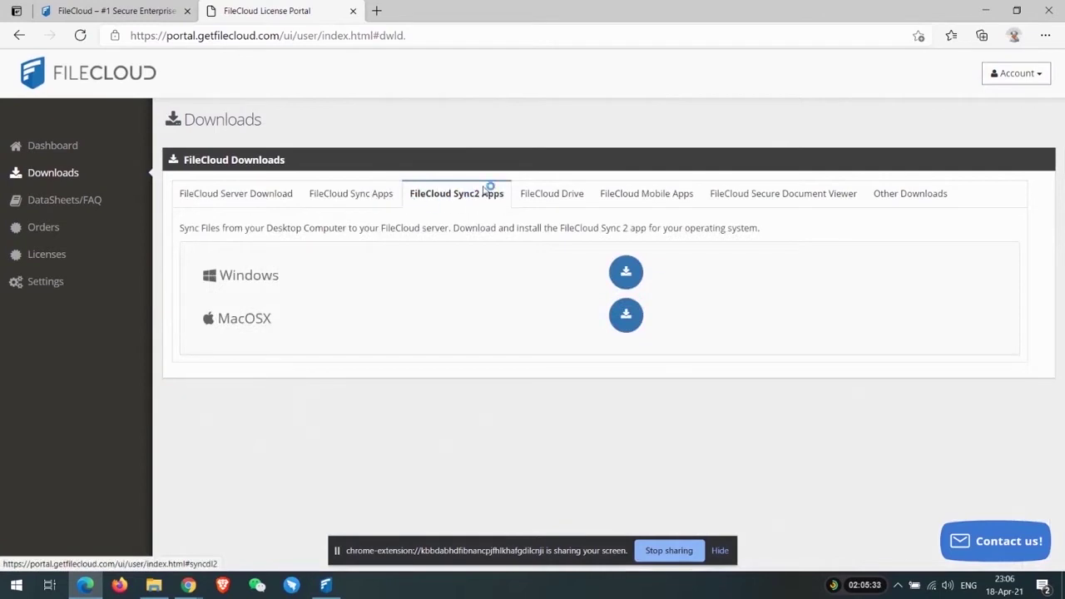
pyautogui.click(547, 193)
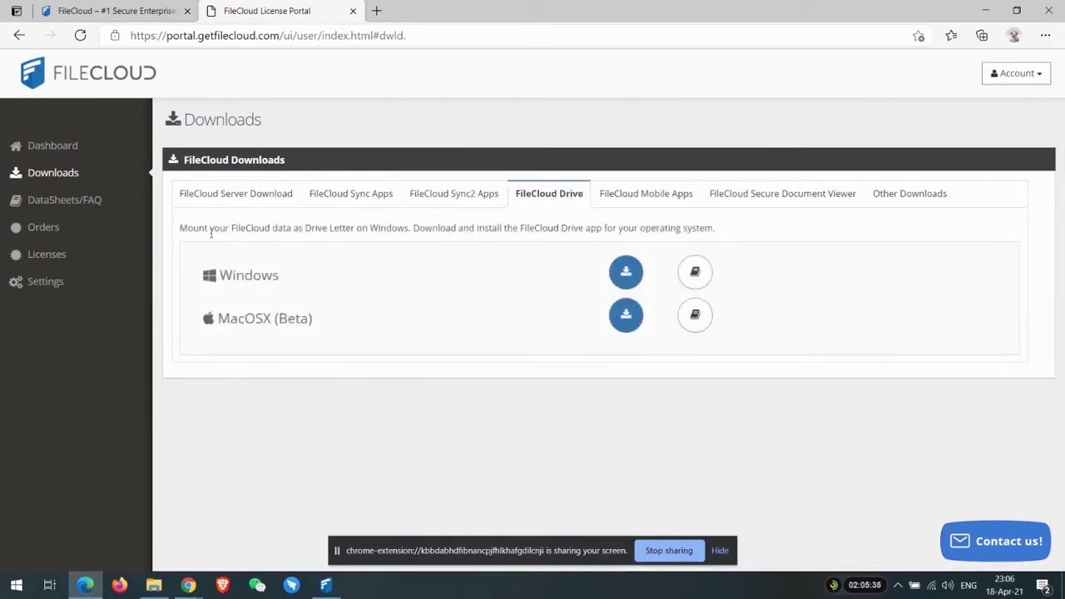
pyautogui.moveTo(185, 226); pyautogui.dragTo(453, 228)
pyautogui.click(453, 228)
pyautogui.moveTo(206, 227); pyautogui.dragTo(676, 228)
pyautogui.click(639, 205)
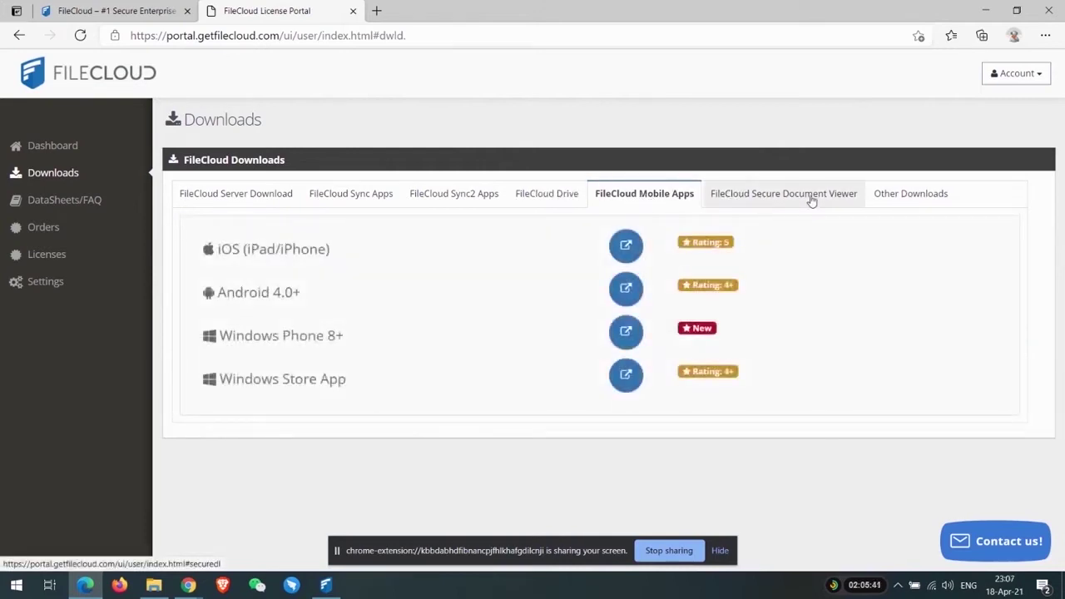
pyautogui.click(808, 200)
pyautogui.click(929, 199)
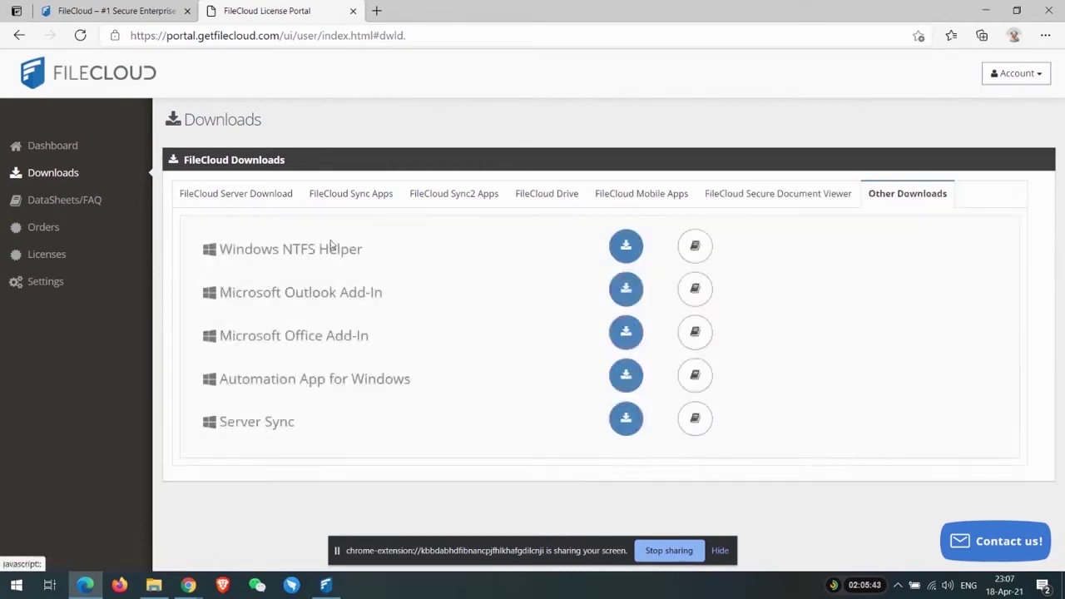
pyautogui.moveTo(304, 335); pyautogui.dragTo(420, 340)
pyautogui.moveTo(305, 292); pyautogui.dragTo(502, 307)
pyautogui.click(233, 193)
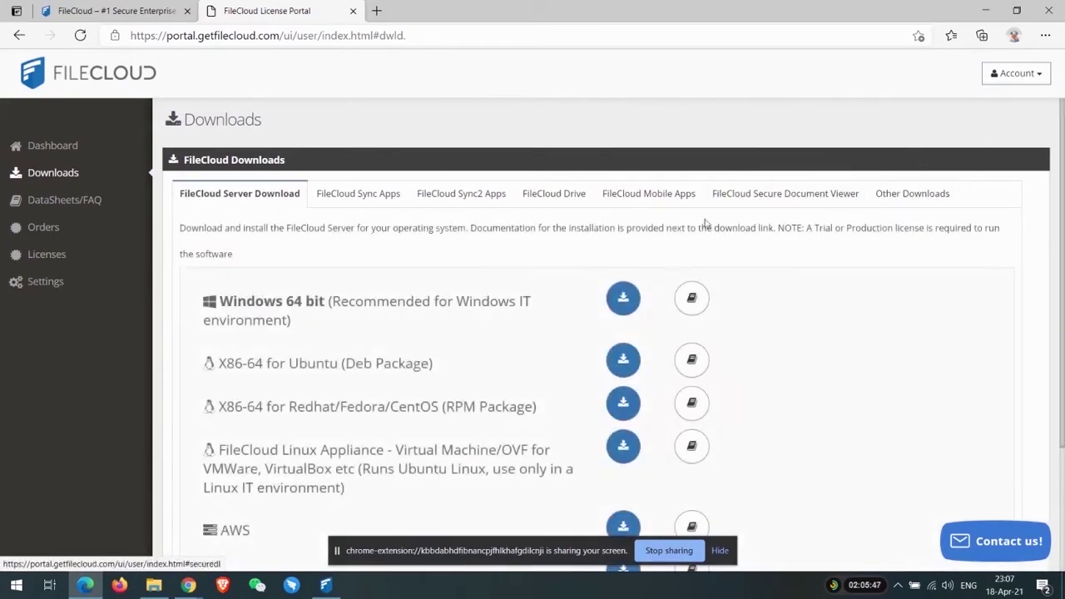
# Open FileCloud Control Panel and launch the installation check in the browser.
pyautogui.click(325, 585)
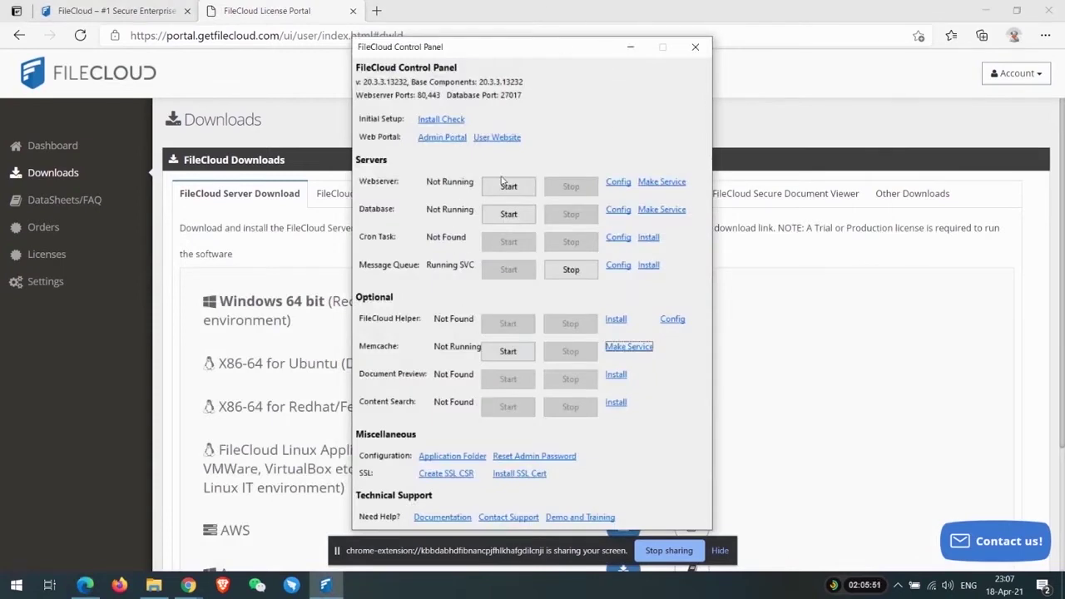
pyautogui.click(199, 196)
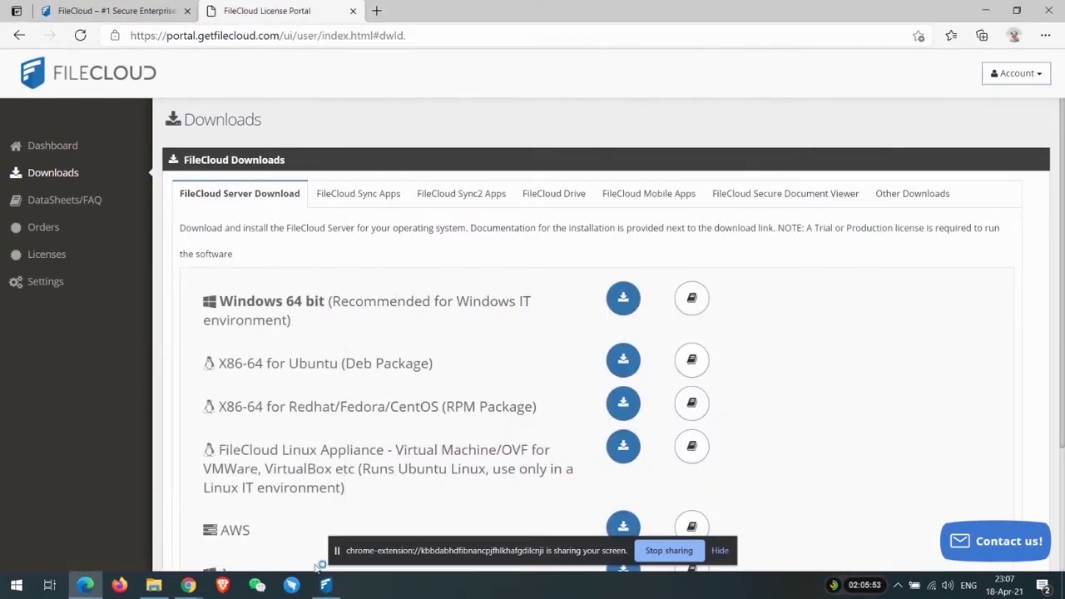
pyautogui.click(326, 584)
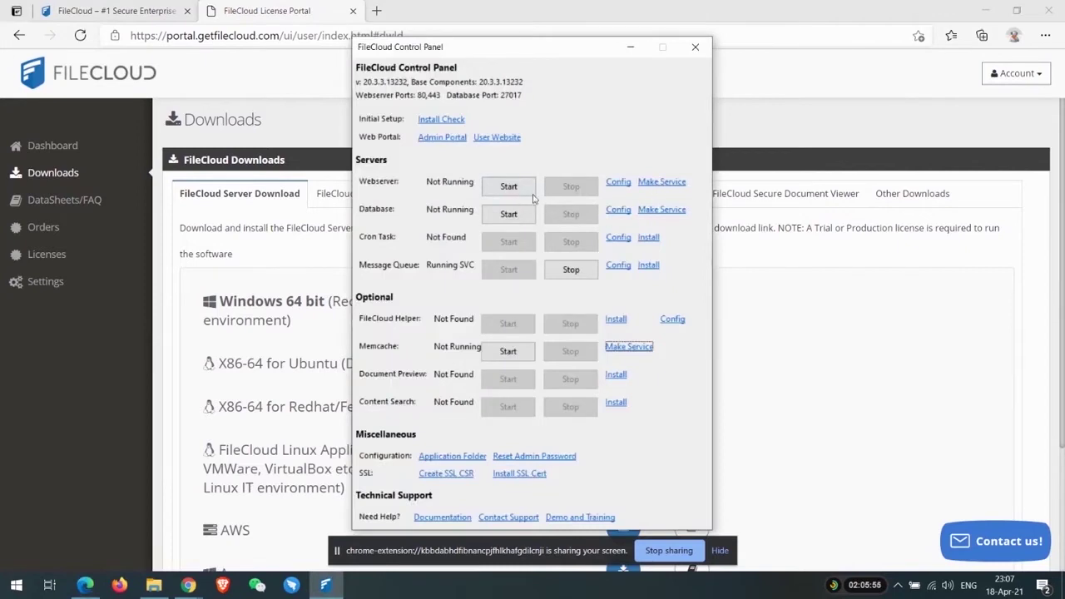
pyautogui.click(436, 120)
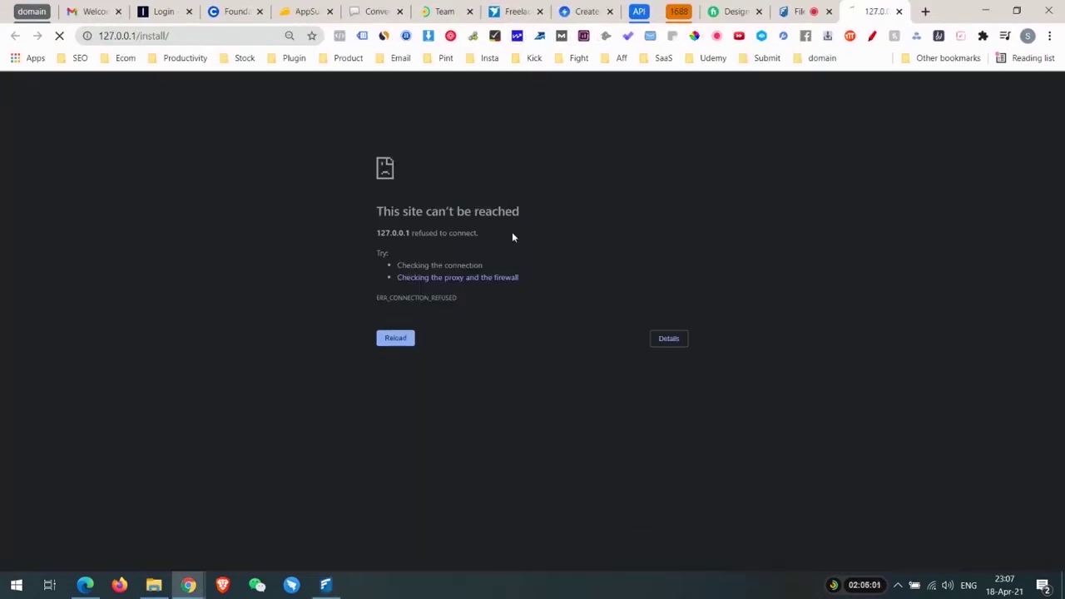
# Start the Webserver, Database and Memcache services in Control Panel.
pyautogui.click(325, 585)
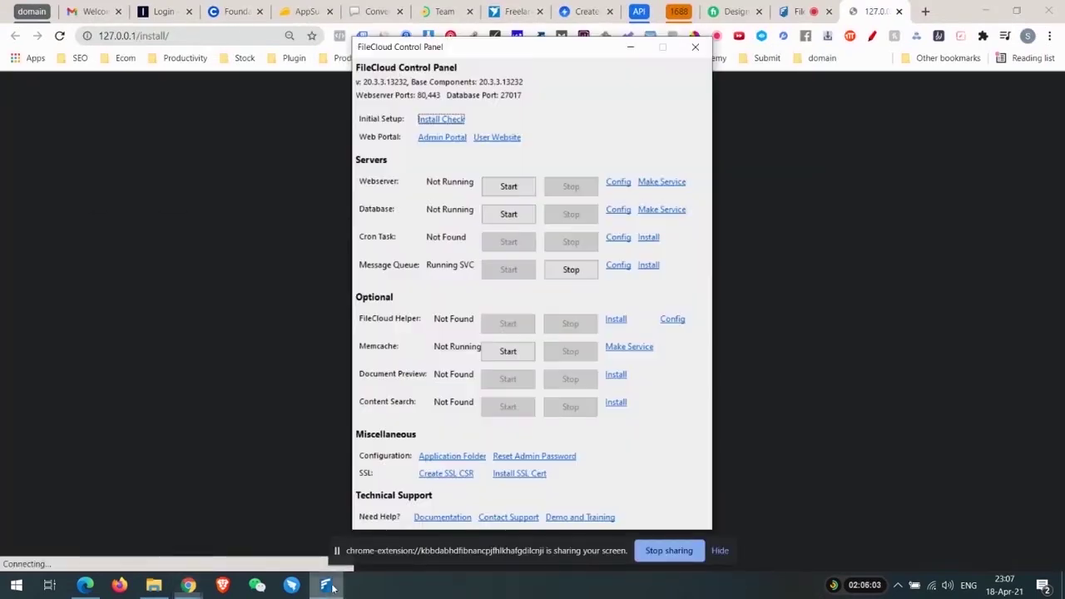
pyautogui.click(511, 188)
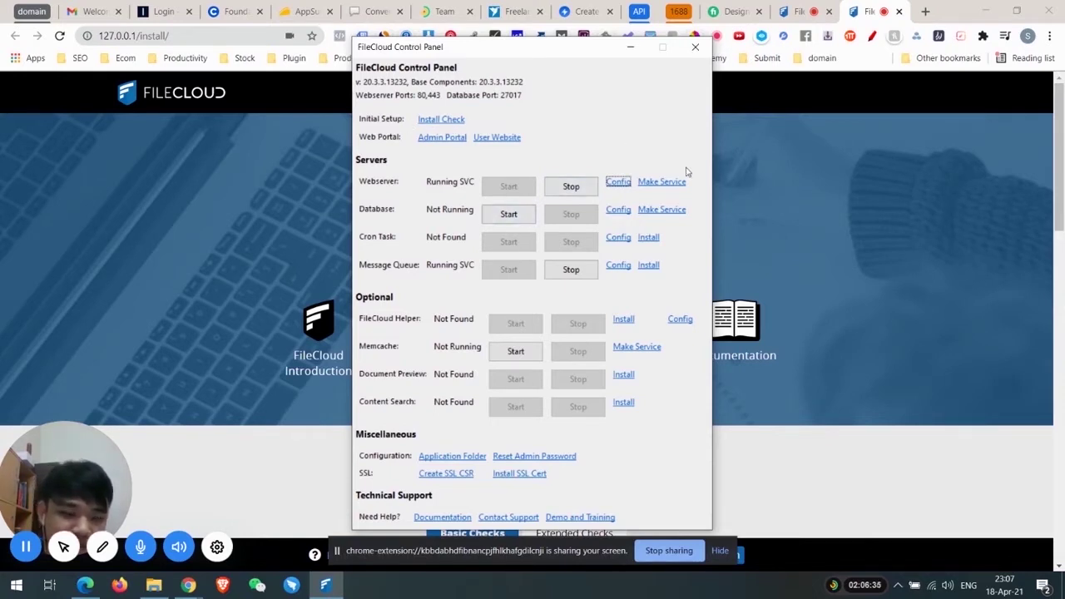
pyautogui.click(524, 215)
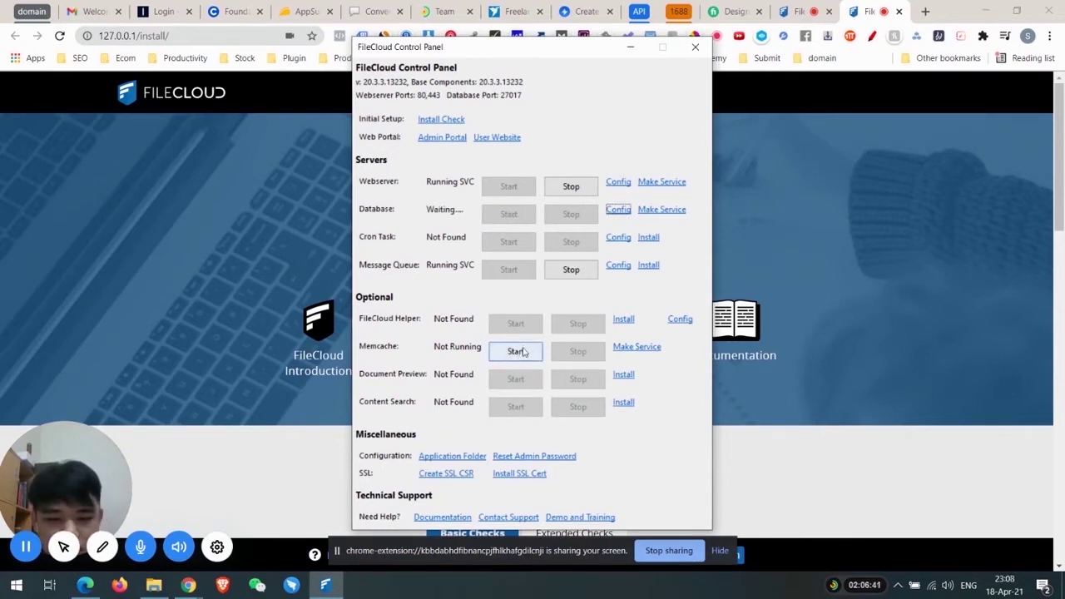
pyautogui.click(517, 351)
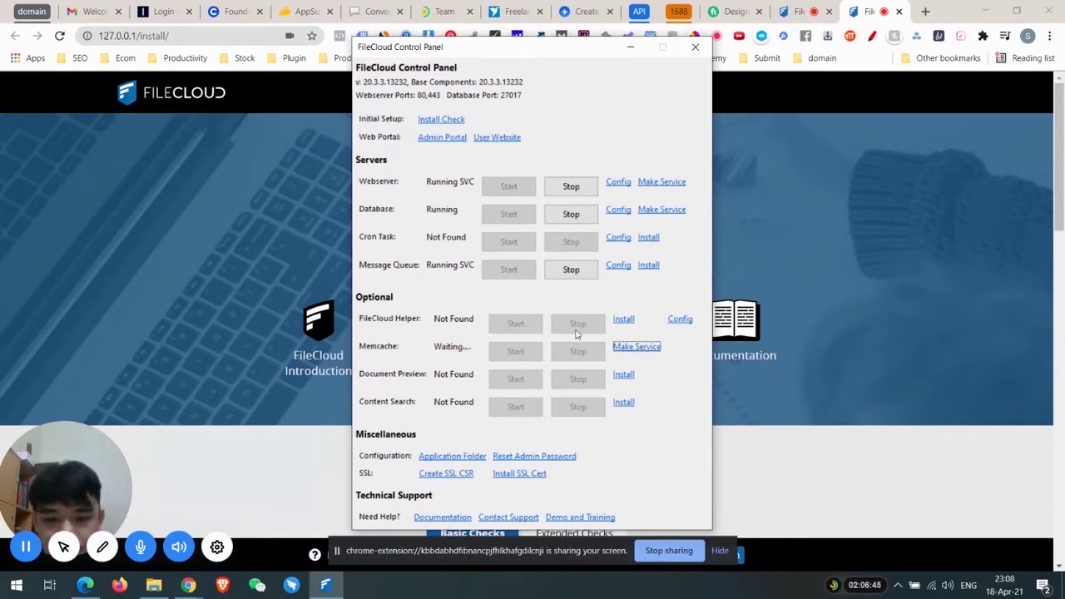
pyautogui.click(883, 472)
pyautogui.scroll(-1, 309, 294)
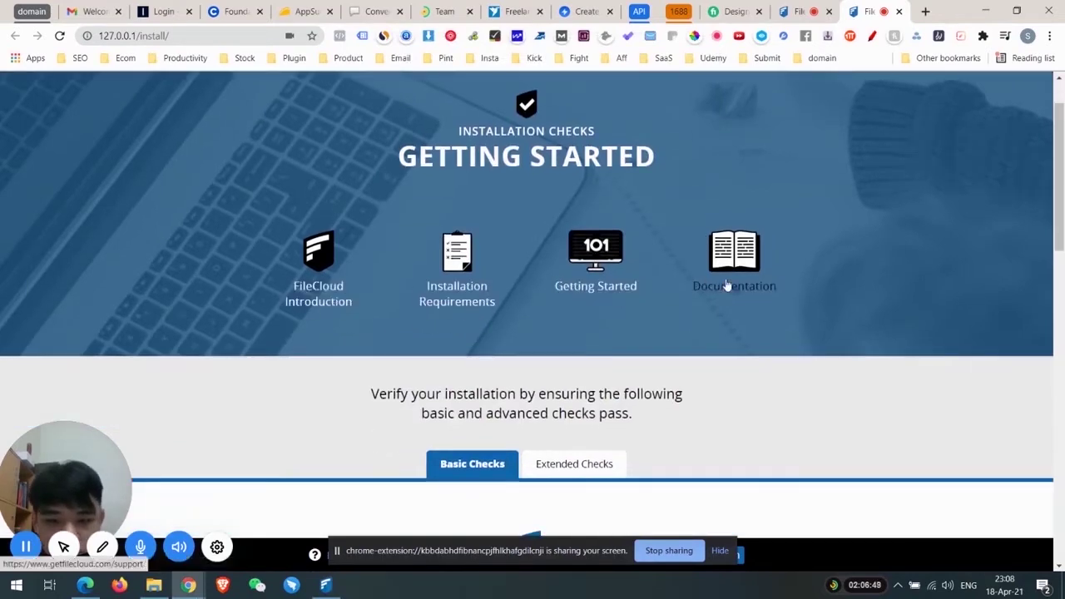
# Scroll through the Basic Checks requirement rows, confirming each one passes.
pyautogui.click(451, 310)
pyautogui.scroll(-2, 632, 299)
pyautogui.scroll(2, 699, 246)
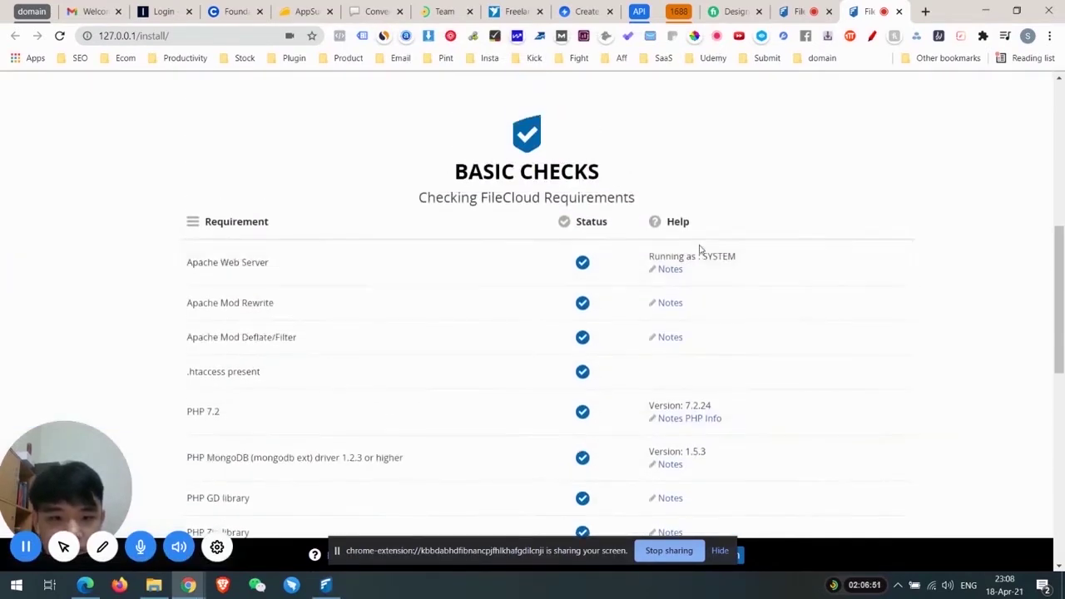
pyautogui.scroll(-8, 599, 299)
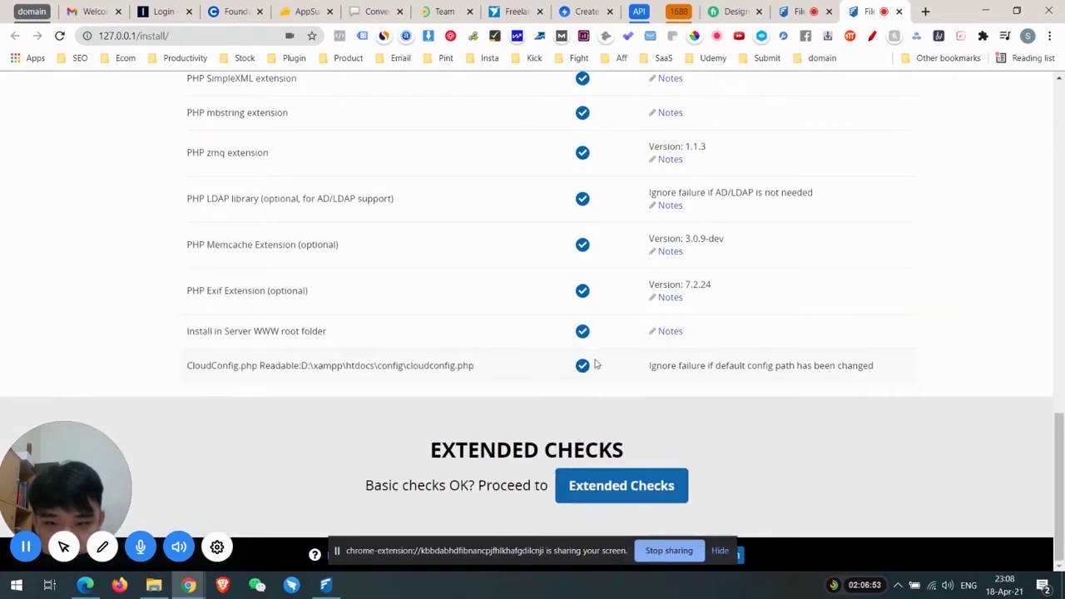
pyautogui.scroll(8, 595, 364)
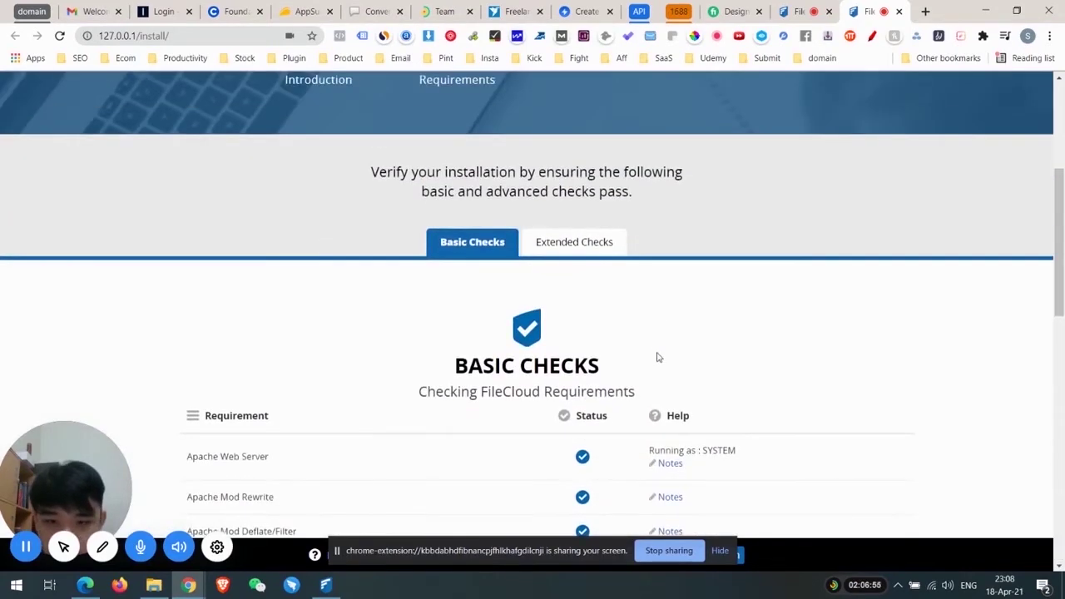
pyautogui.scroll(2, 682, 332)
pyautogui.scroll(-3, 708, 307)
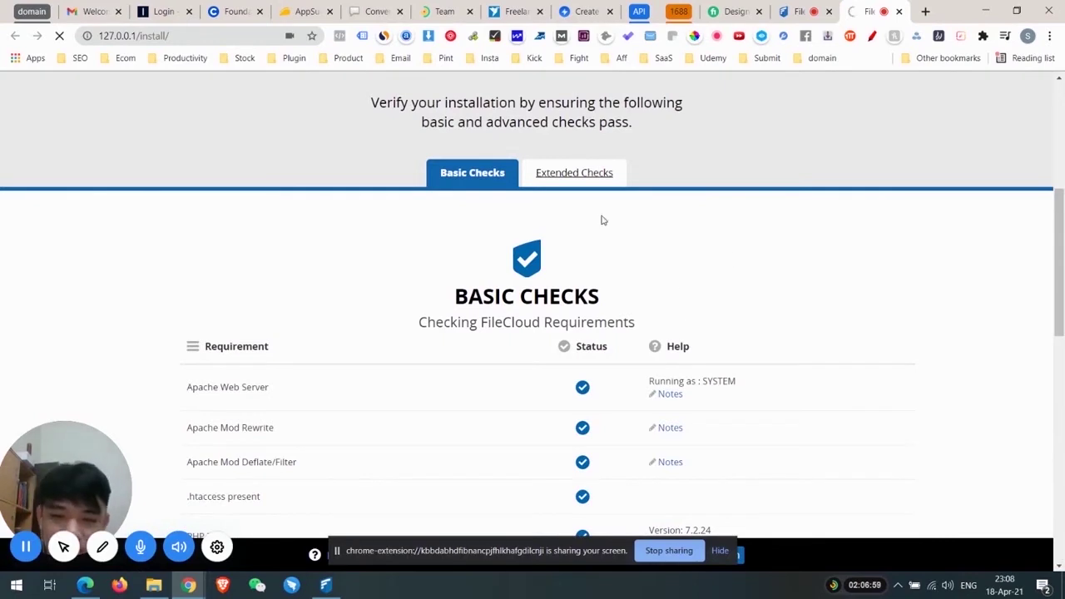
pyautogui.click(720, 551)
# Open the Admin Portal login page from FileCloud Control Panel.
pyautogui.click(326, 584)
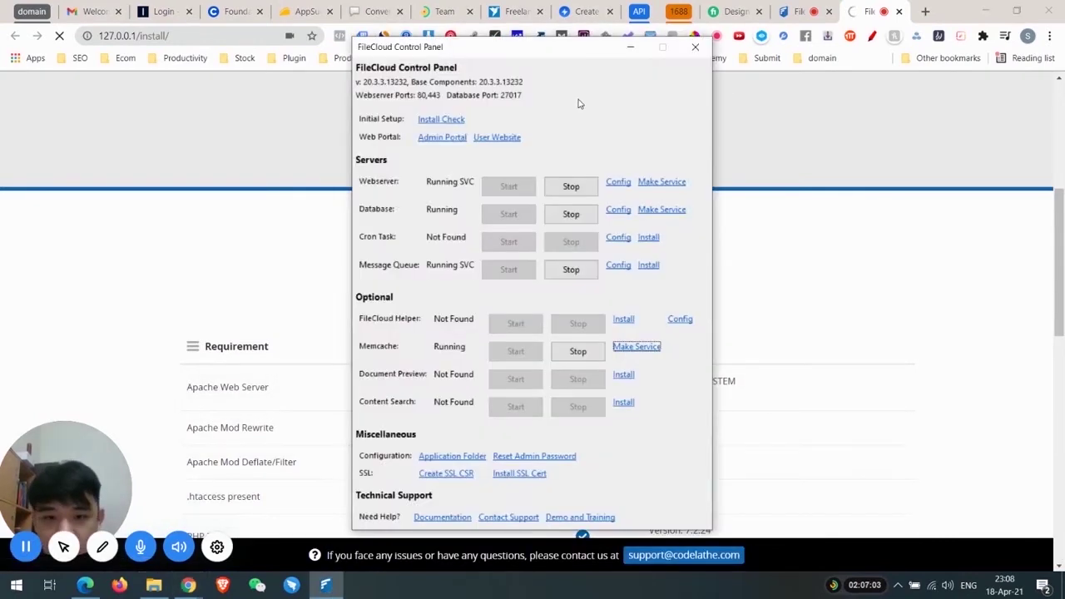
pyautogui.click(441, 139)
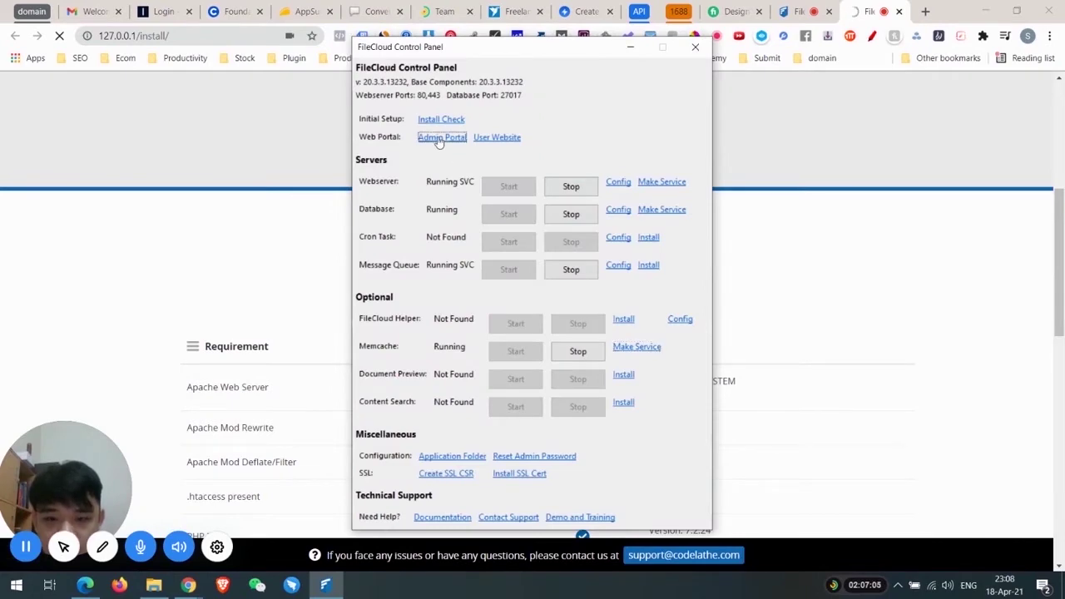
pyautogui.click(830, 6)
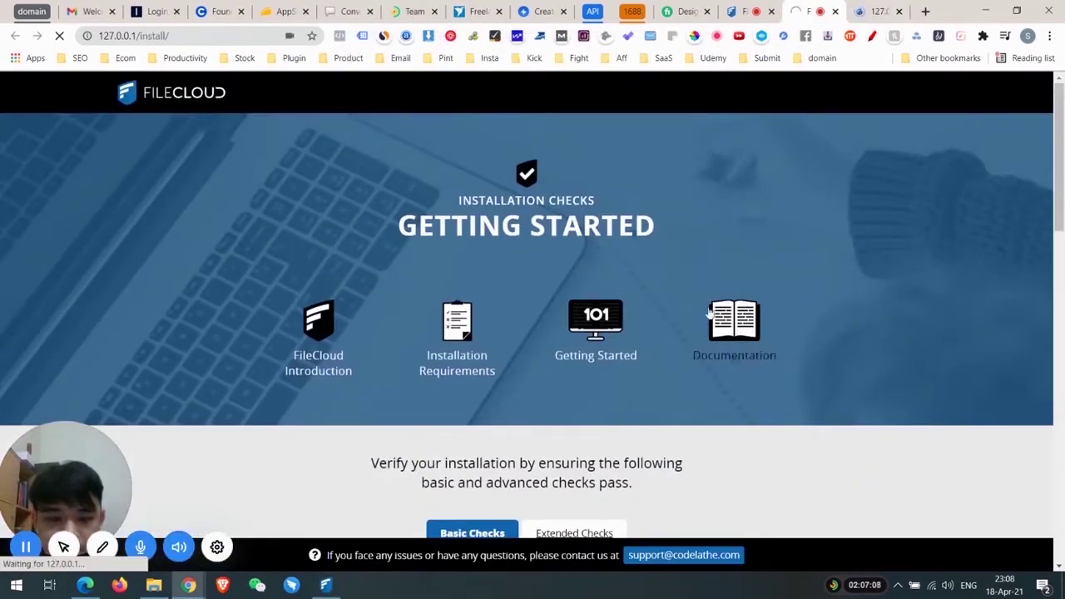
pyautogui.click(871, 7)
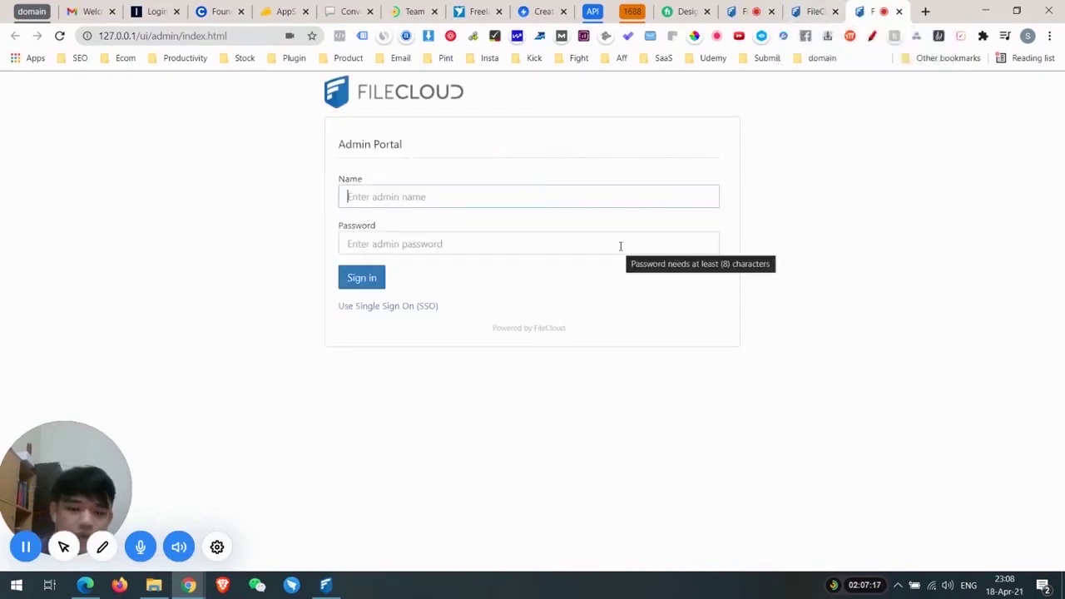
# Sign in with username 'admin' and the admin password, then return to the install checks tab.
pyautogui.write('admin')
pyautogui.press('Tab')
pyautogui.write('****')
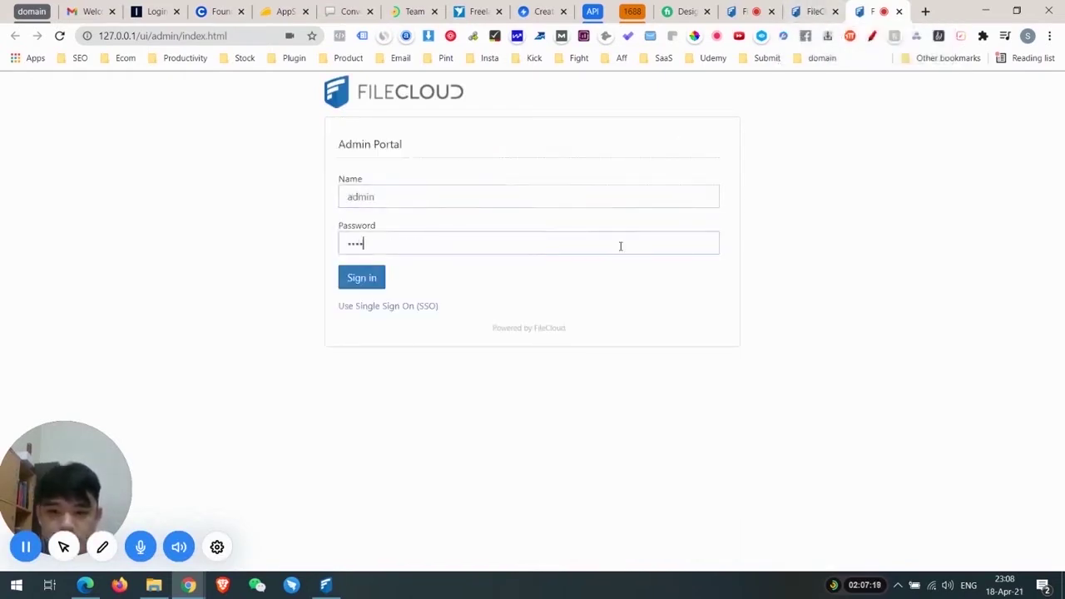
pyautogui.press('Return')
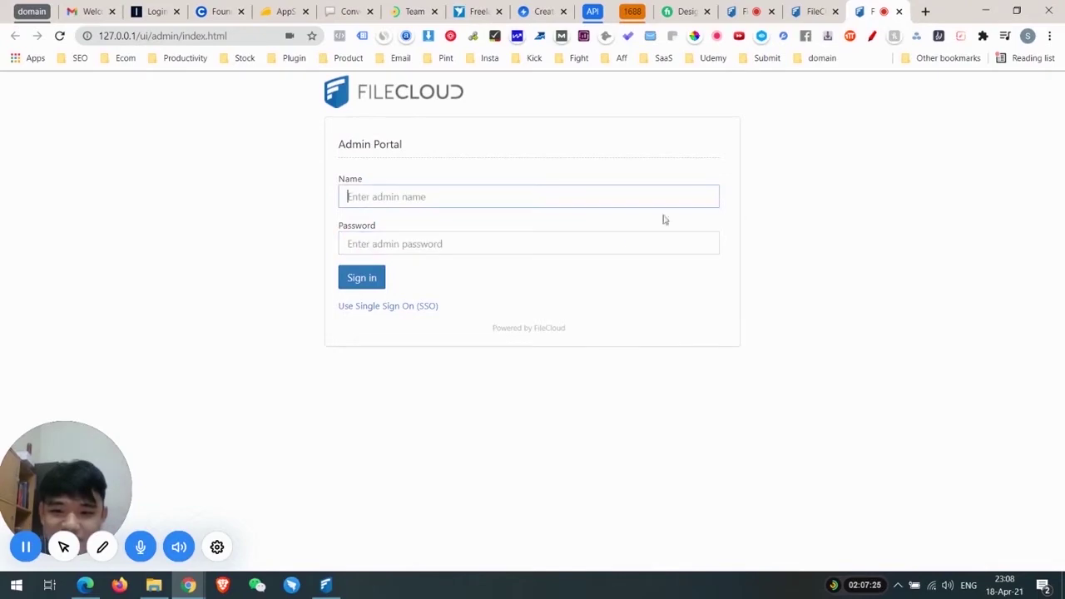
pyautogui.click(811, 8)
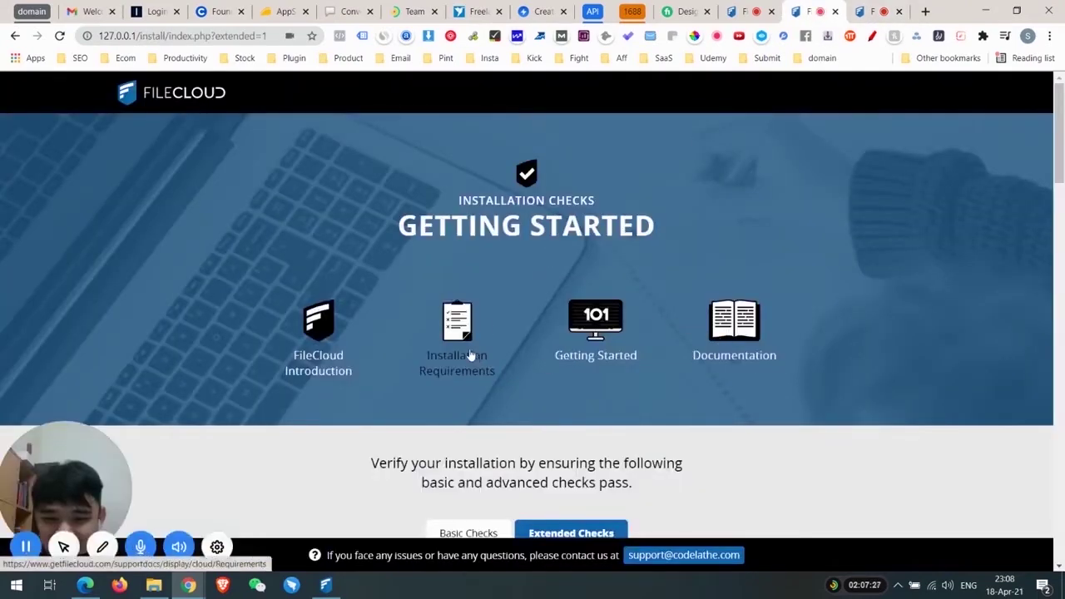
# Review the Extended Checks results, noting the failing Mod Rewrite Apache Configuration check.
pyautogui.click(755, 336)
pyautogui.scroll(-6, 773, 261)
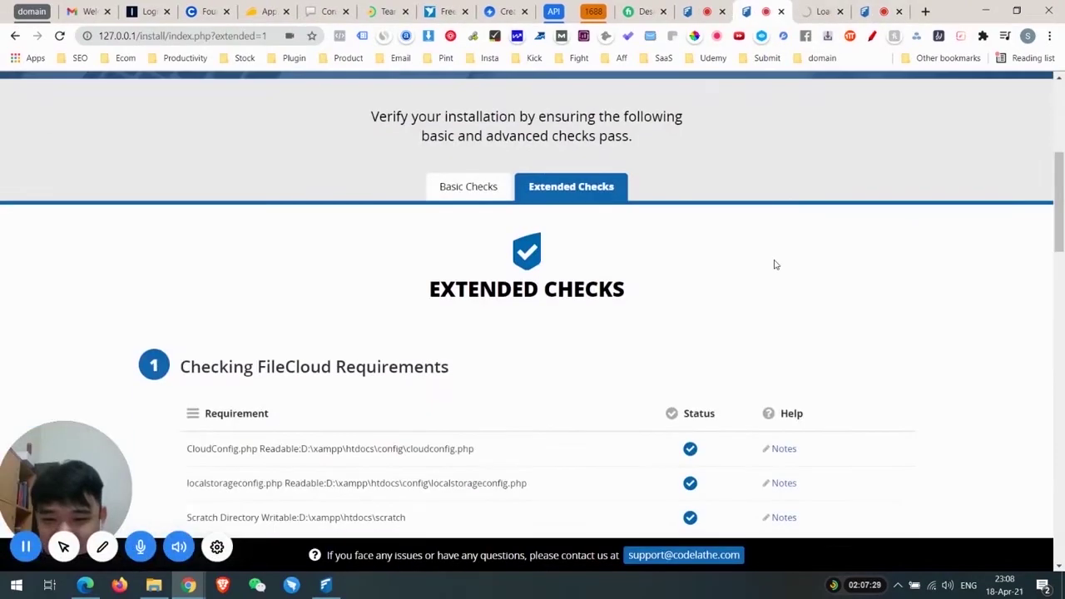
pyautogui.scroll(3, 773, 266)
pyautogui.scroll(-4, 779, 261)
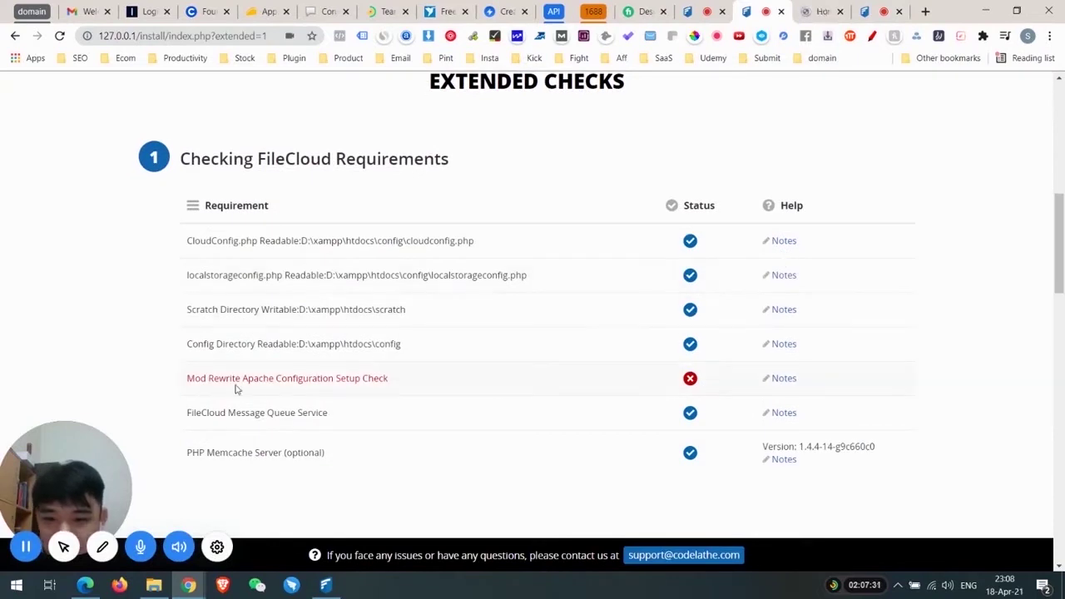
pyautogui.moveTo(188, 380); pyautogui.dragTo(418, 380)
pyautogui.click(340, 380)
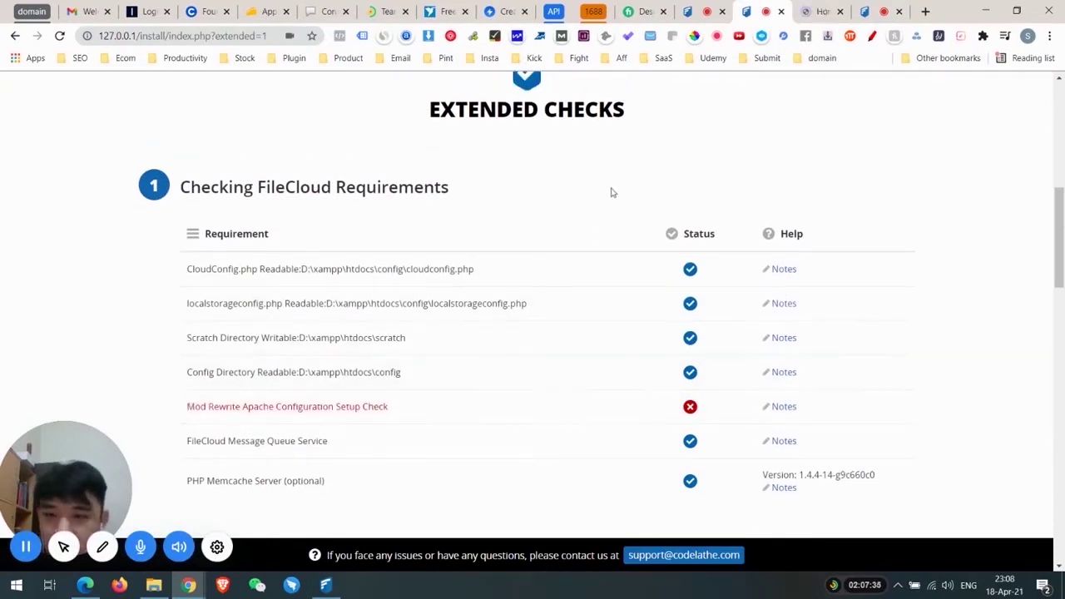
pyautogui.scroll(3, 606, 190)
pyautogui.click(471, 188)
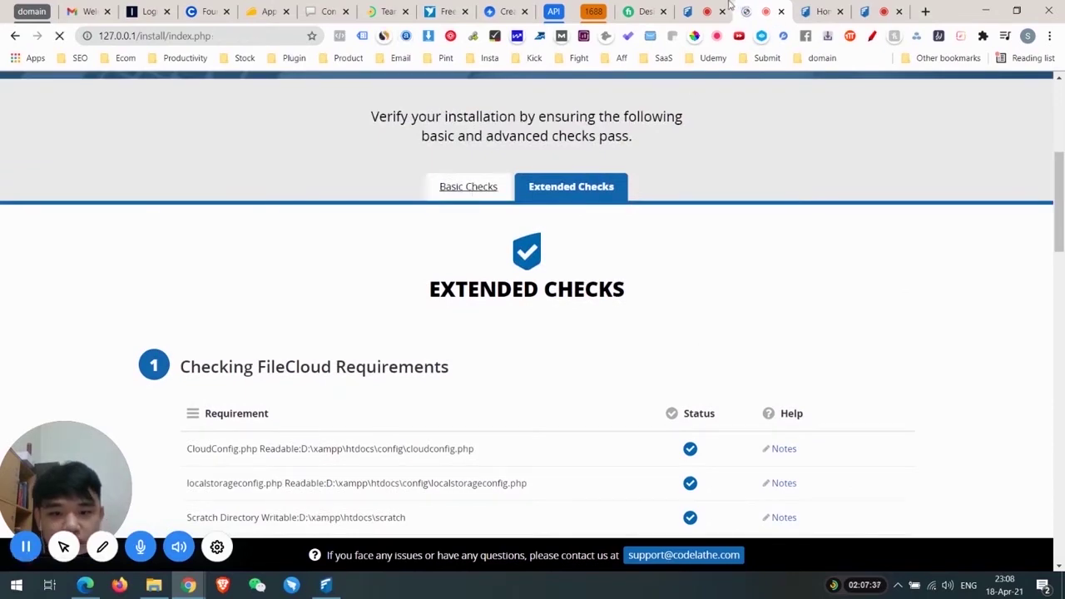
pyautogui.click(710, 8)
# Open the Getting Started guide in a background tab from the installation checks page.
pyautogui.click(761, 11)
pyautogui.click(819, 11)
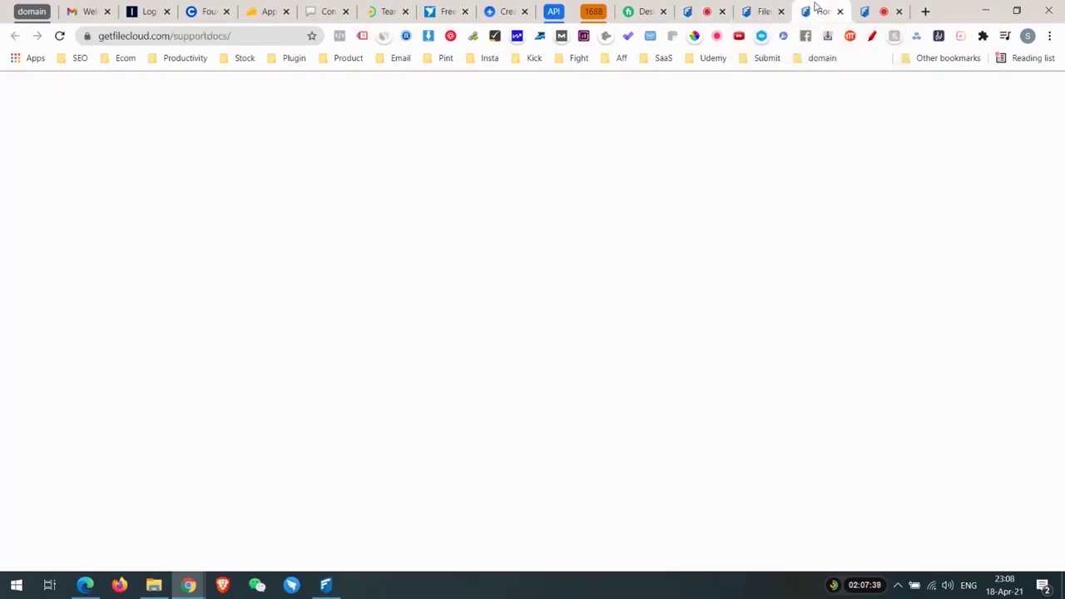
pyautogui.scroll(-4, 721, 232)
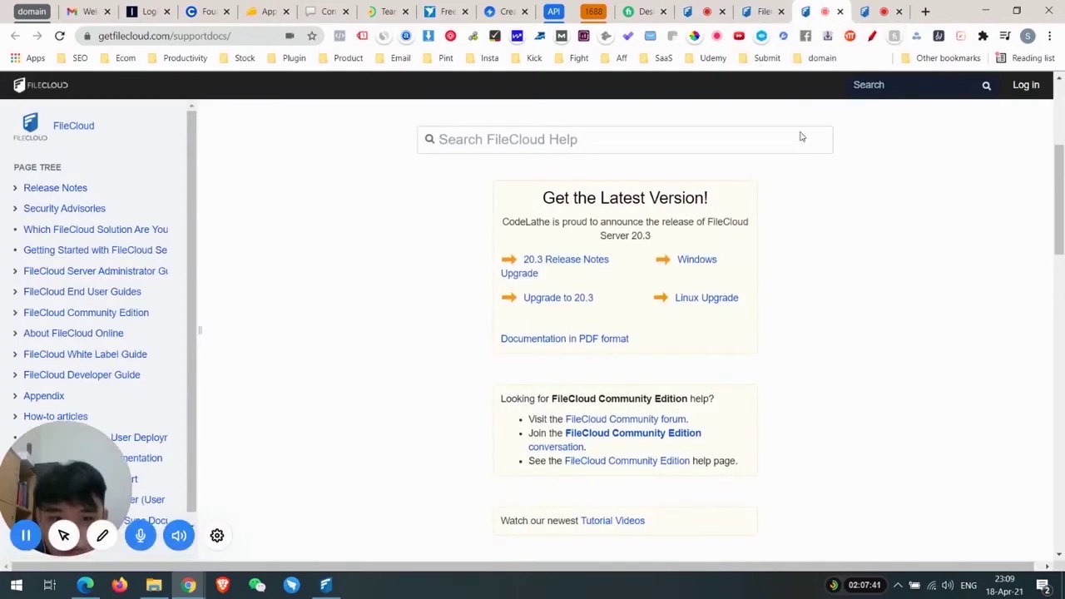
pyautogui.click(869, 11)
pyautogui.click(831, 9)
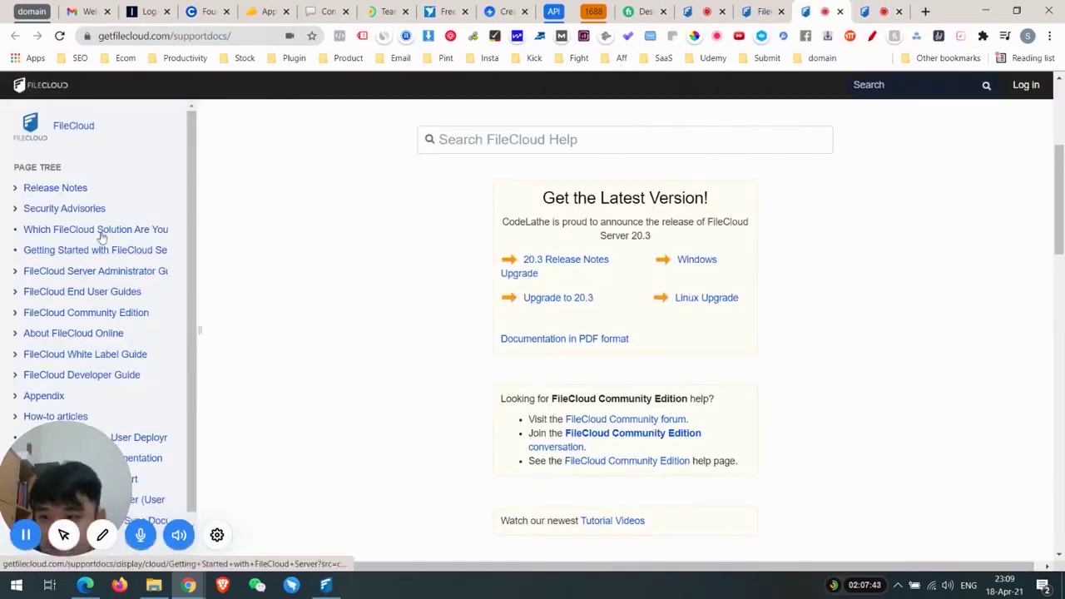
pyautogui.click(761, 11)
pyautogui.middleClick(451, 352)
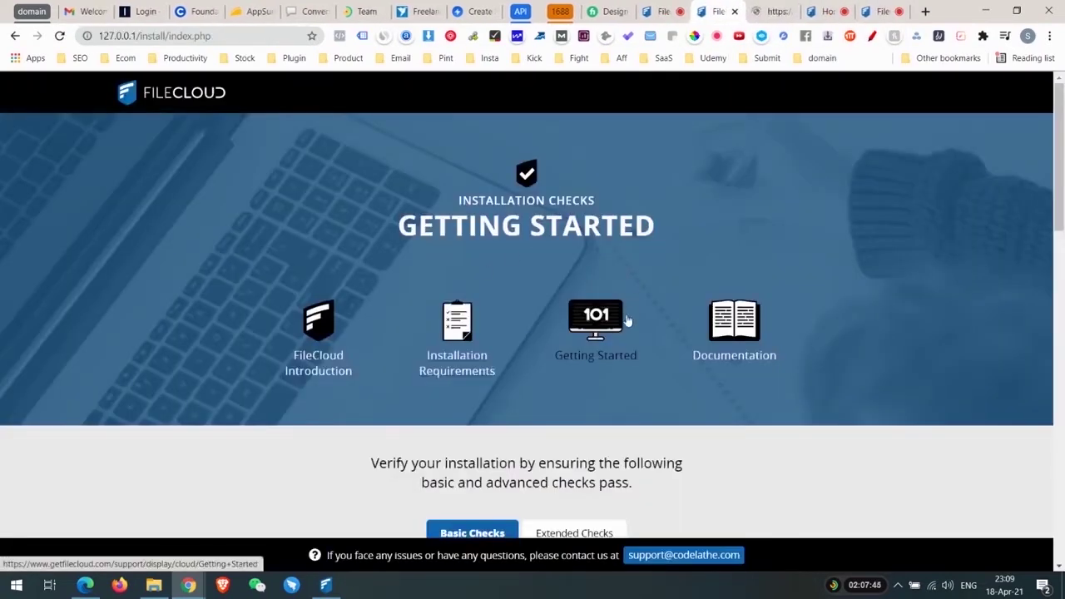
pyautogui.click(782, 13)
pyautogui.click(715, 11)
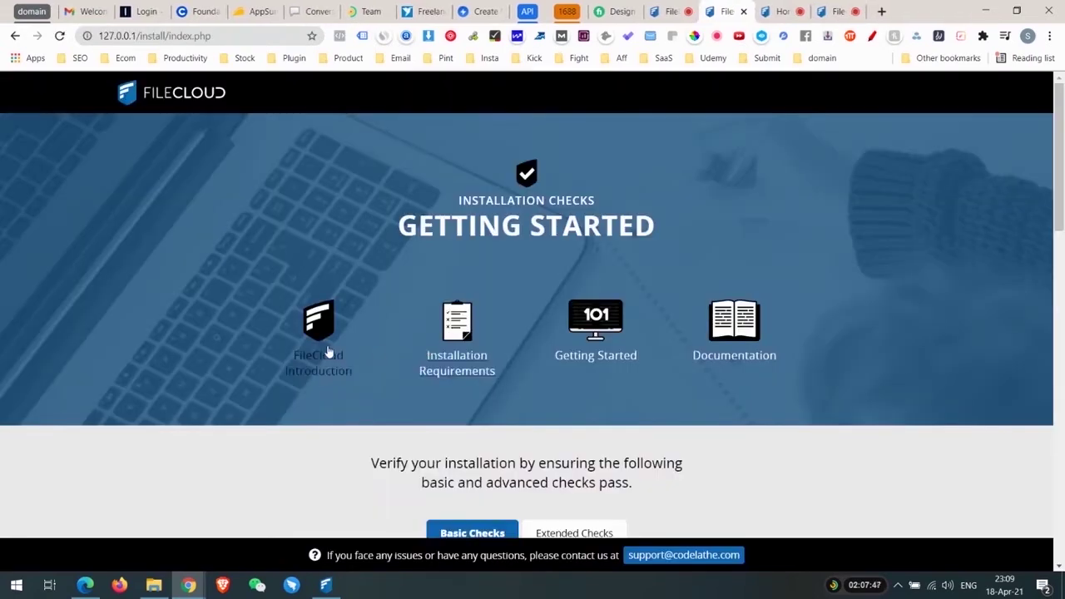
pyautogui.scroll(-3, 832, 237)
pyautogui.scroll(-3, 846, 241)
pyautogui.scroll(5, 846, 241)
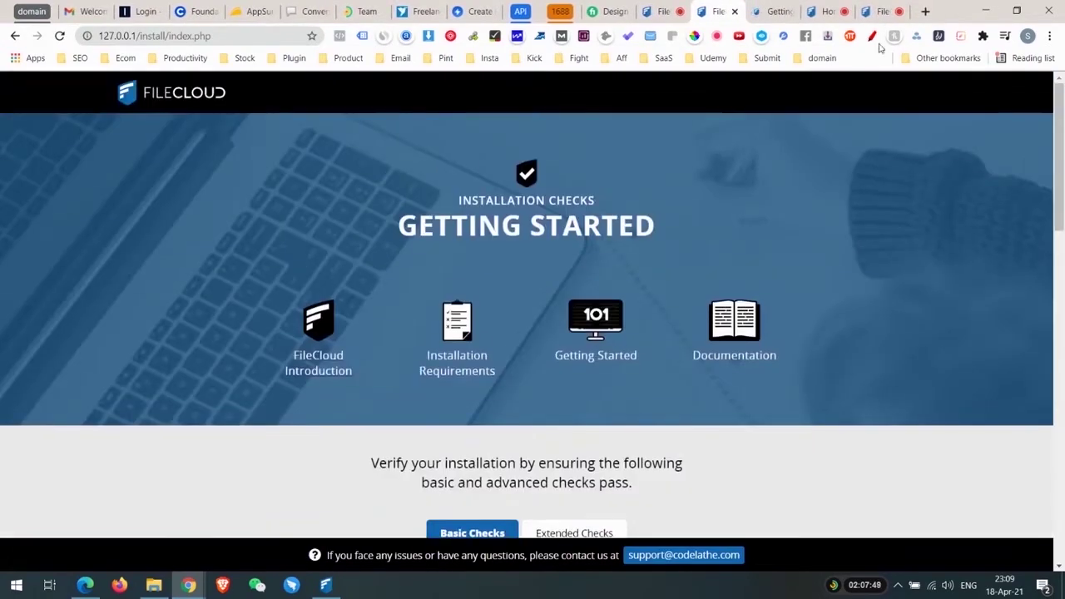
# Find the default admin username and password in the Install FileCloud Server guide.
pyautogui.click(770, 9)
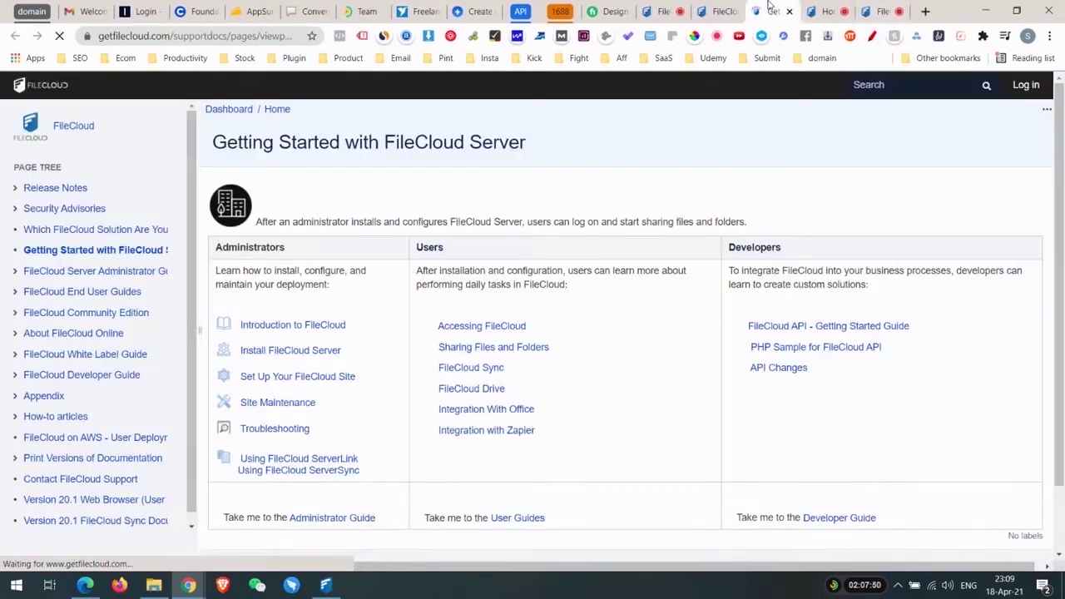
pyautogui.click(297, 352)
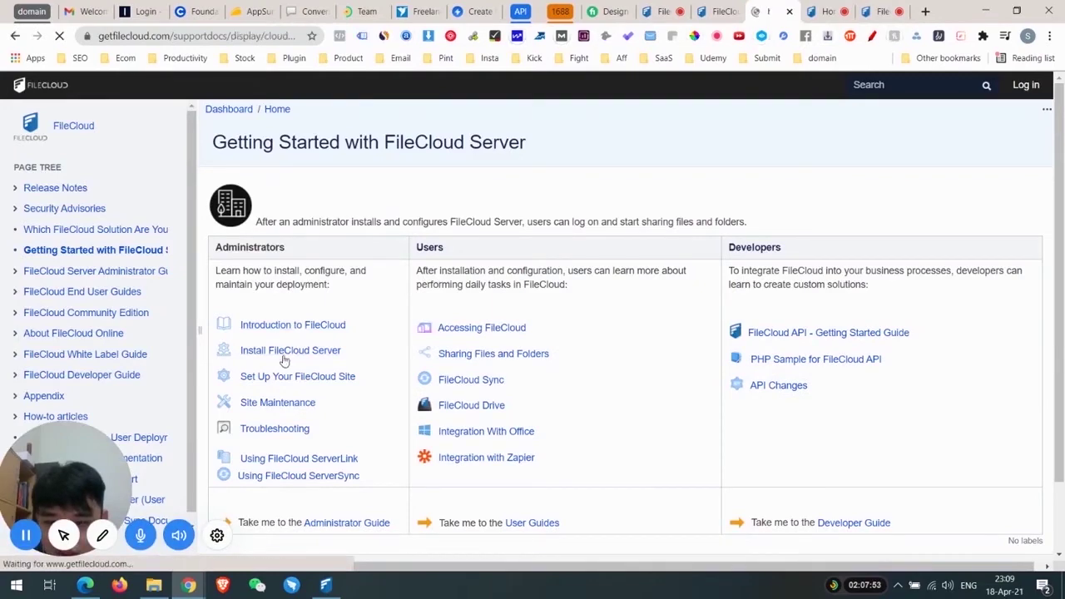
pyautogui.scroll(-3, 449, 333)
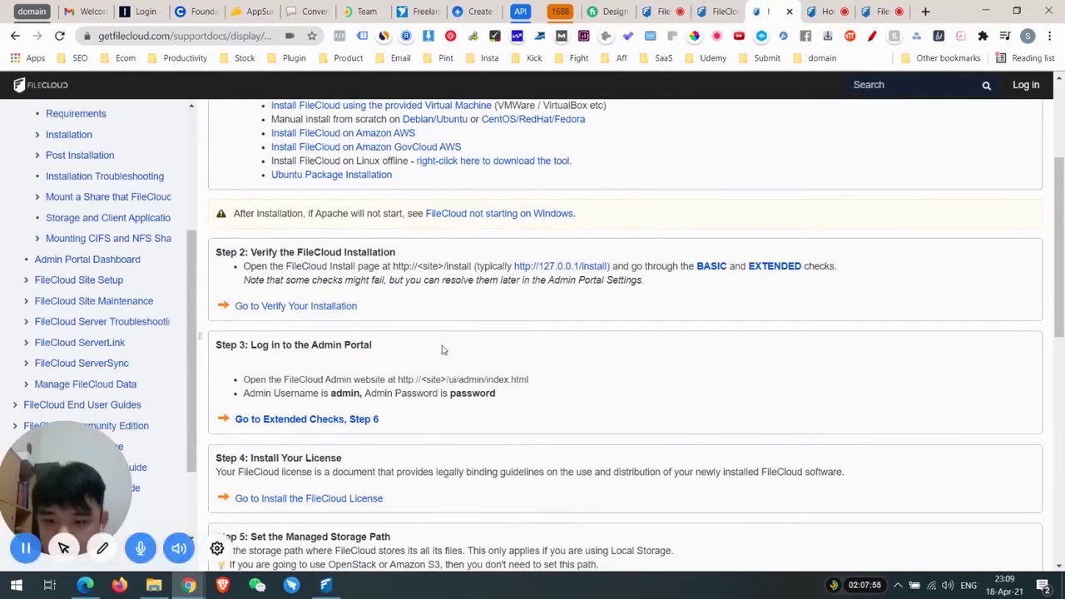
pyautogui.scroll(-1, 330, 324)
pyautogui.doubleClick(341, 323)
pyautogui.click(440, 324)
pyautogui.doubleClick(468, 324)
# Start typing the default admin username into the Admin Portal Name field.
pyautogui.click(877, 11)
pyautogui.click(383, 198)
pyautogui.write('adm')
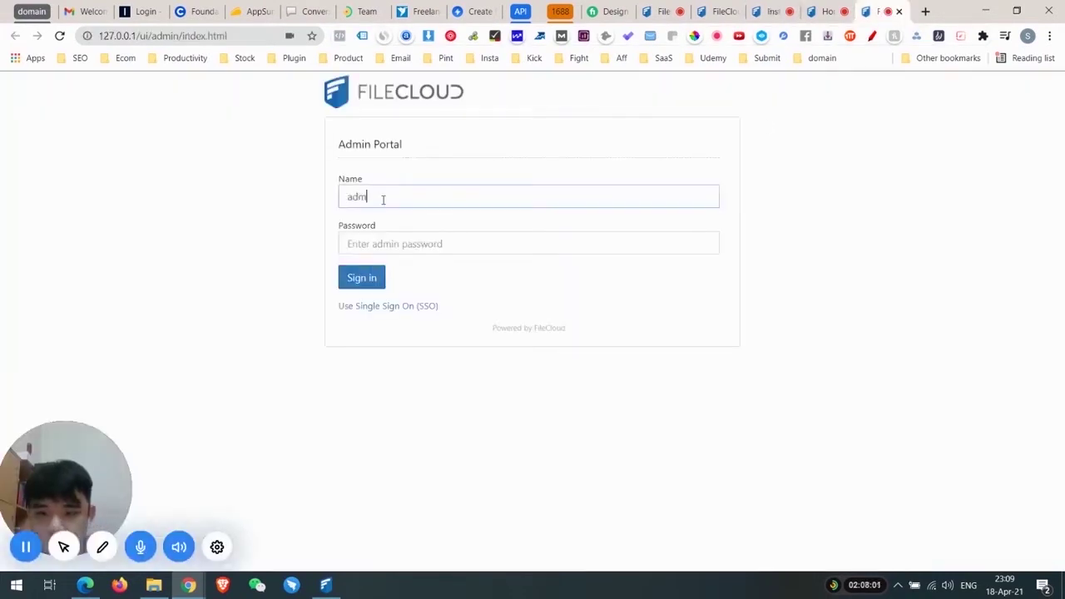
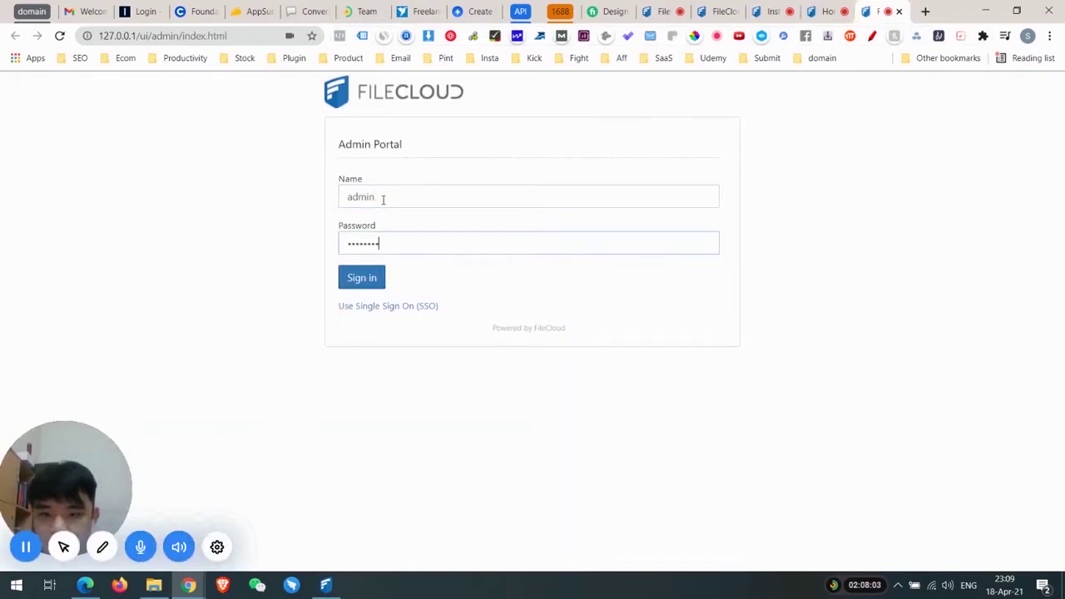
# Sign in to the admin portal and advance the welcome tour to page 6.
pyautogui.press('Return')
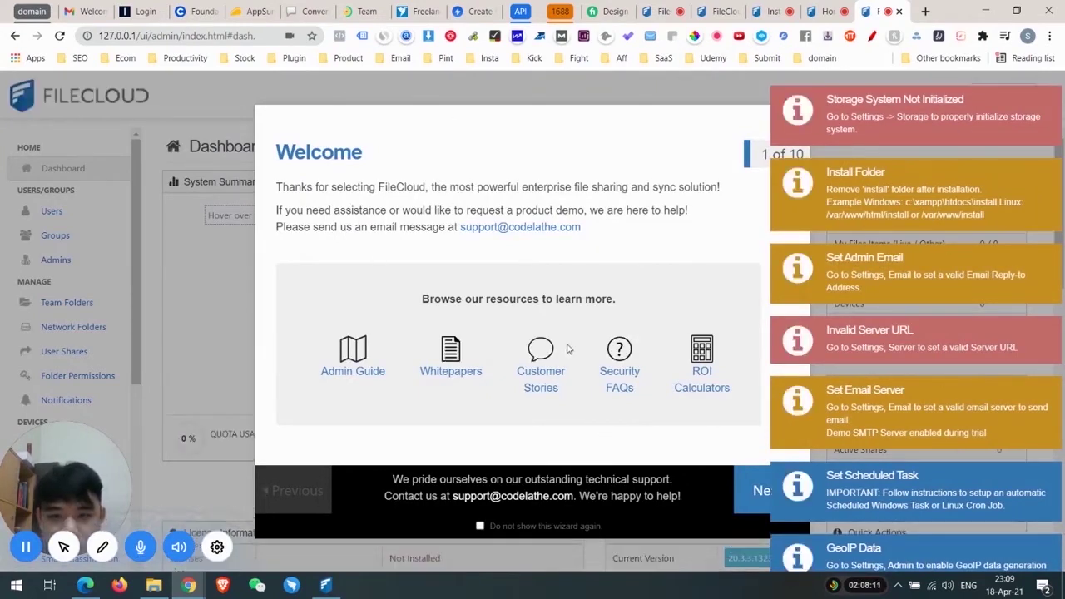
pyautogui.click(754, 490)
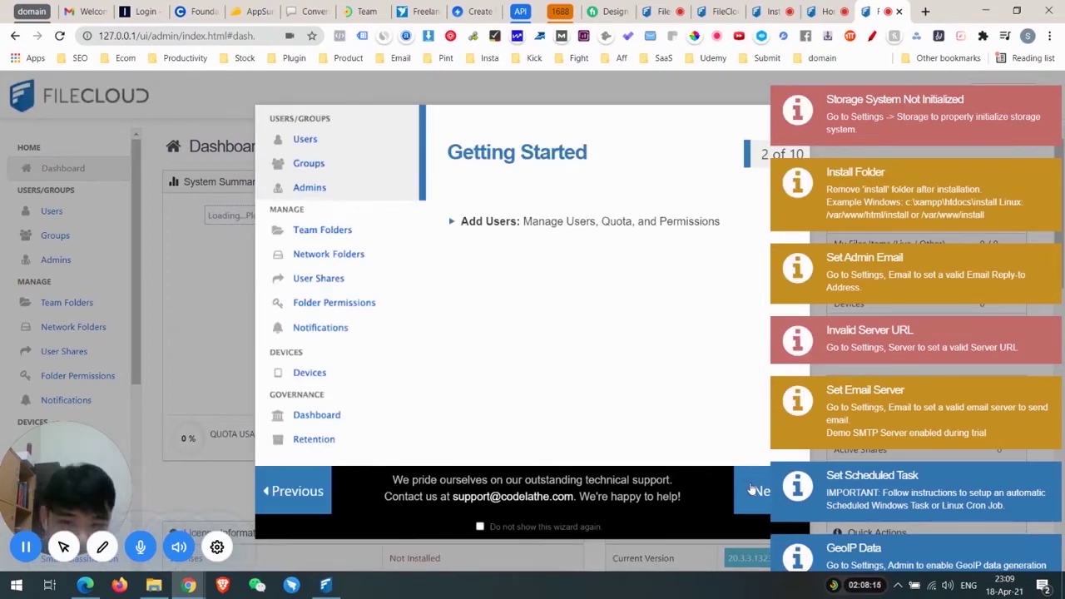
pyautogui.click(750, 508)
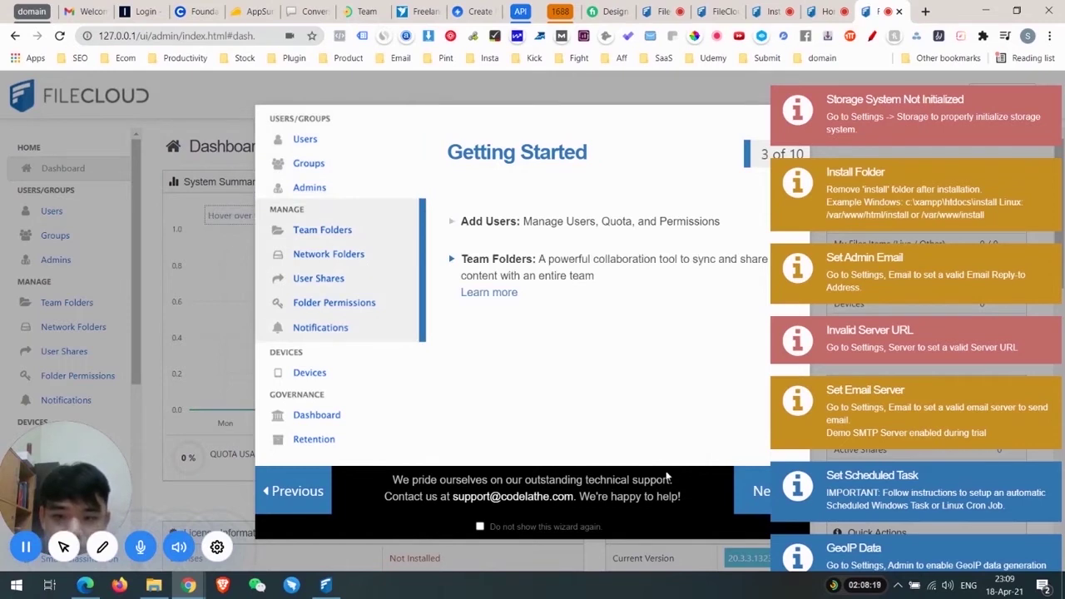
pyautogui.click(753, 497)
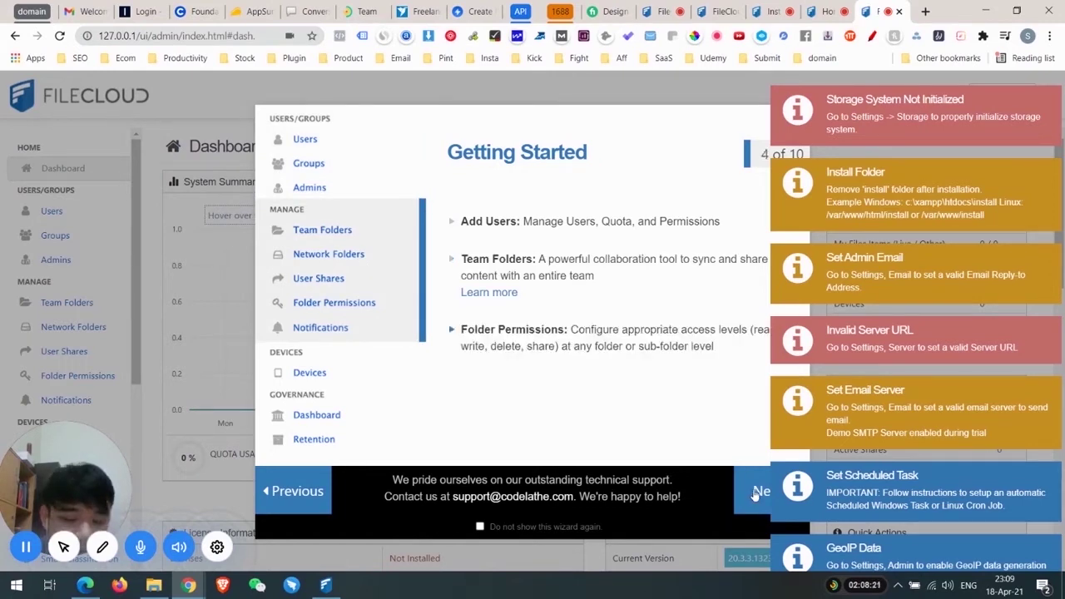
pyautogui.click(740, 488)
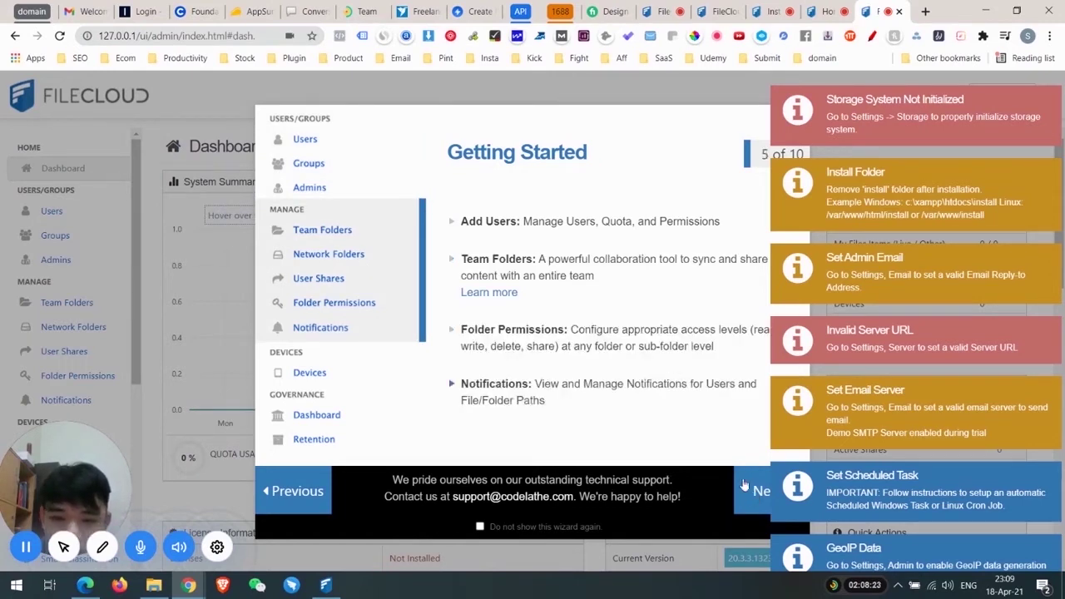
pyautogui.click(745, 485)
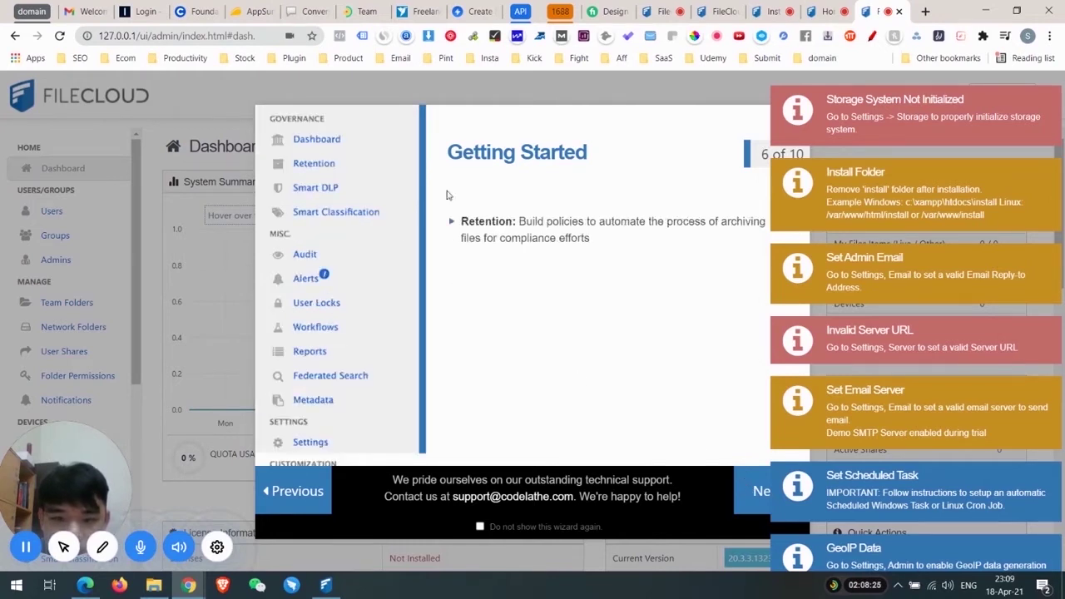
# Read through the remaining tour pages, including Retention and Secure your FileCloud, then close the tour.
pyautogui.moveTo(522, 226); pyautogui.dragTo(585, 247)
pyautogui.click(701, 420)
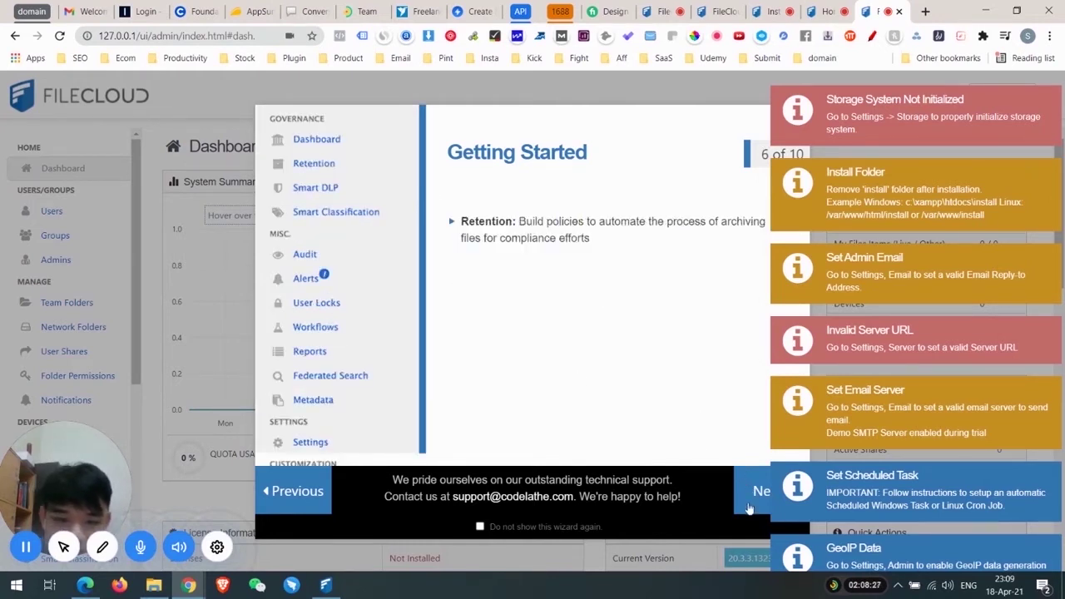
pyautogui.click(749, 503)
pyautogui.moveTo(497, 268); pyautogui.dragTo(605, 306)
pyautogui.click(717, 431)
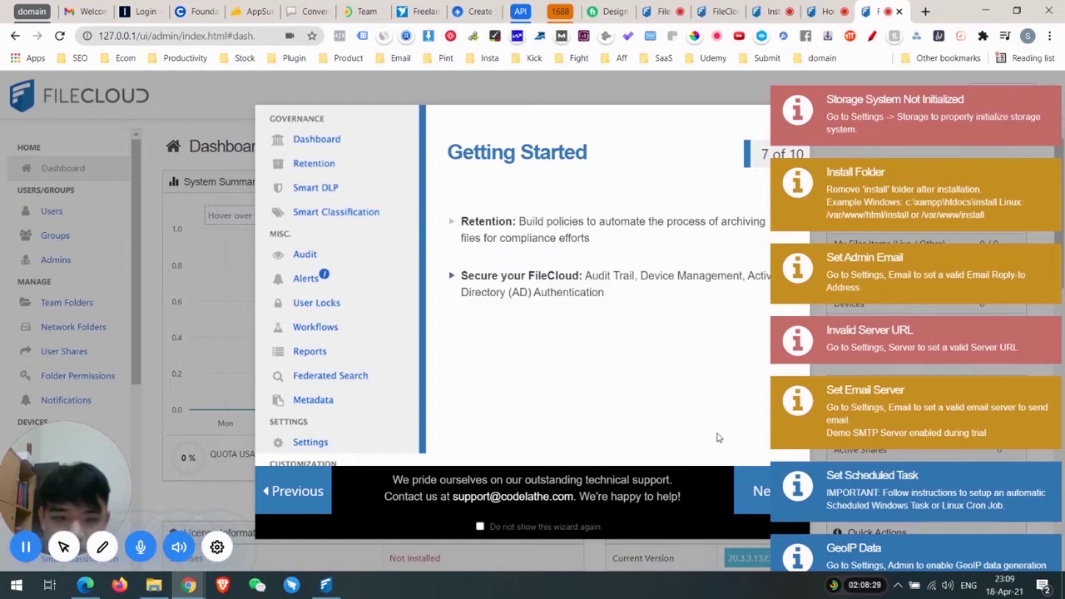
pyautogui.click(739, 494)
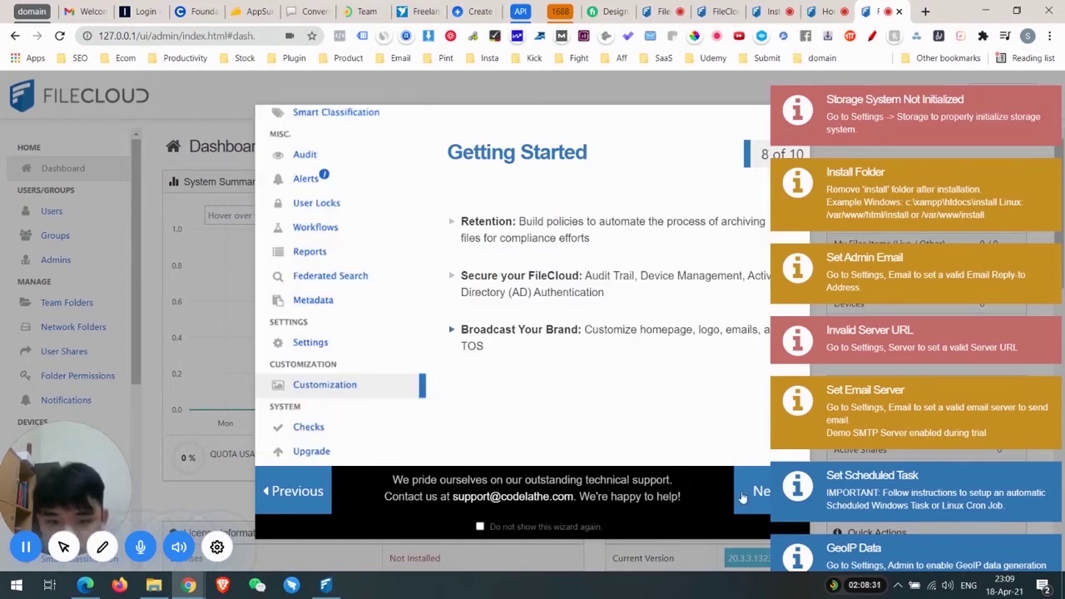
pyautogui.click(743, 496)
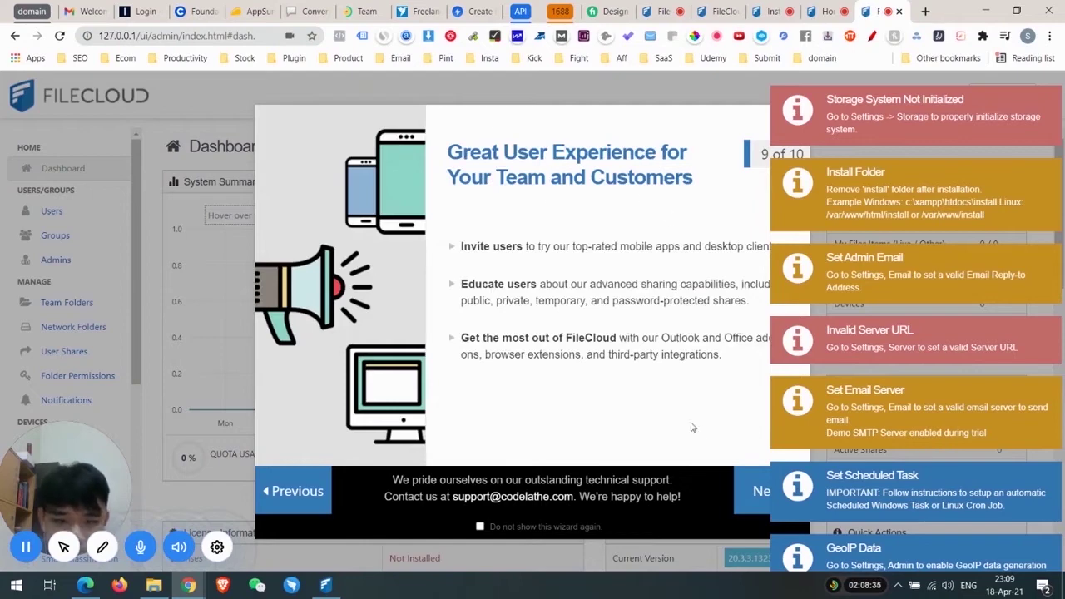
pyautogui.click(742, 484)
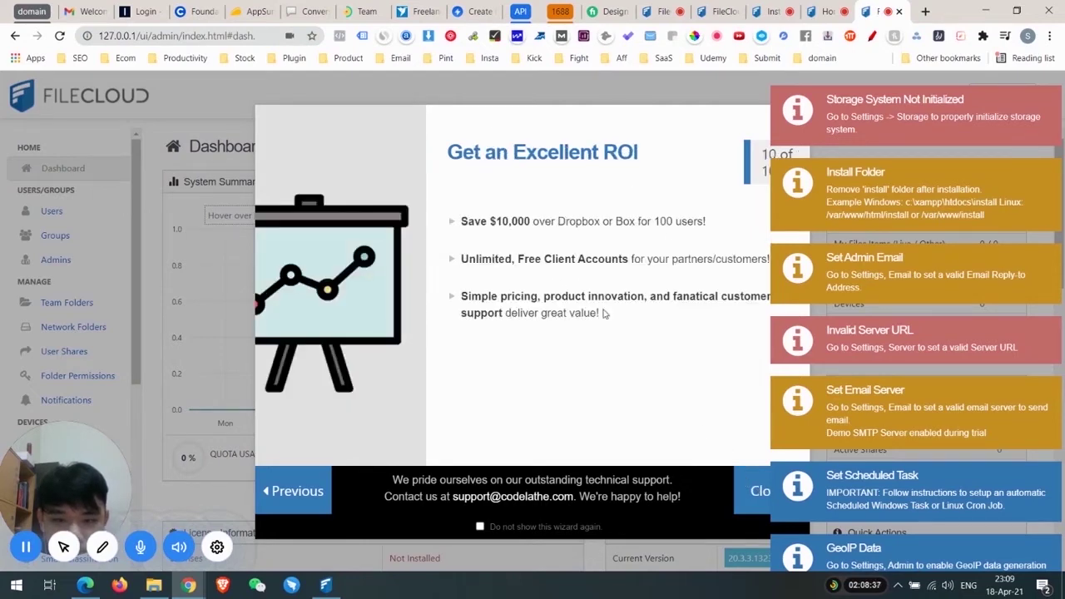
pyautogui.click(746, 481)
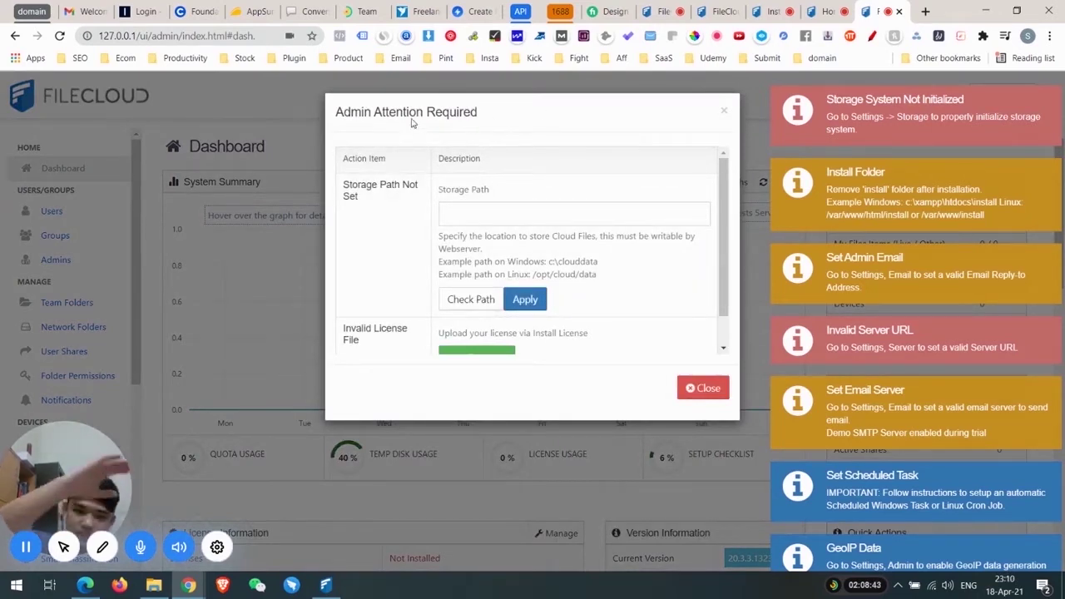
# Dismiss the Admin Attention notice, open Settings > Storage, and check the empty storage path.
pyautogui.click(724, 111)
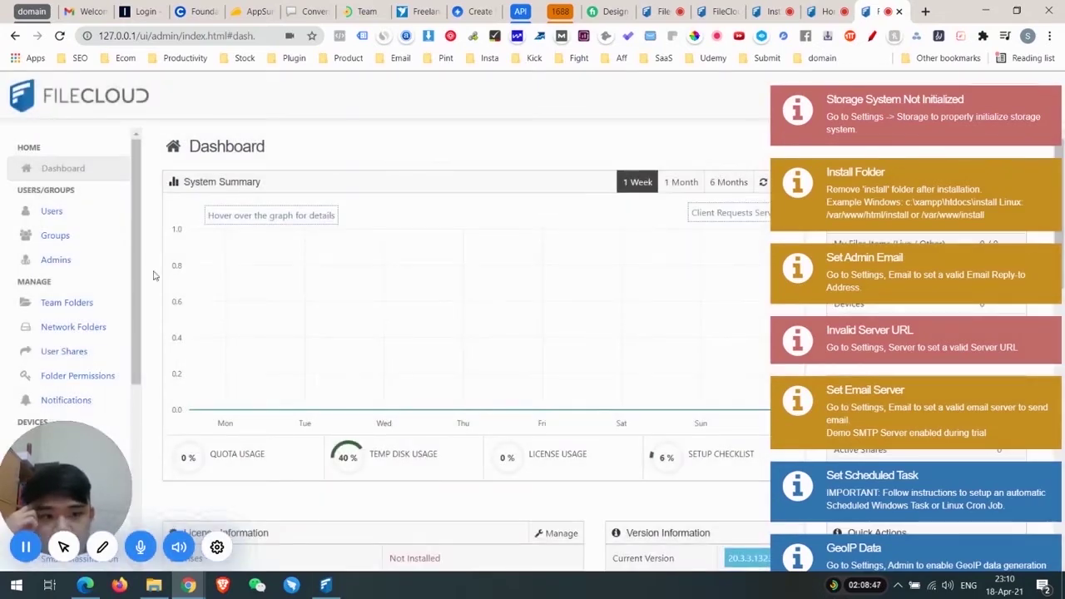
pyautogui.scroll(-5, 84, 316)
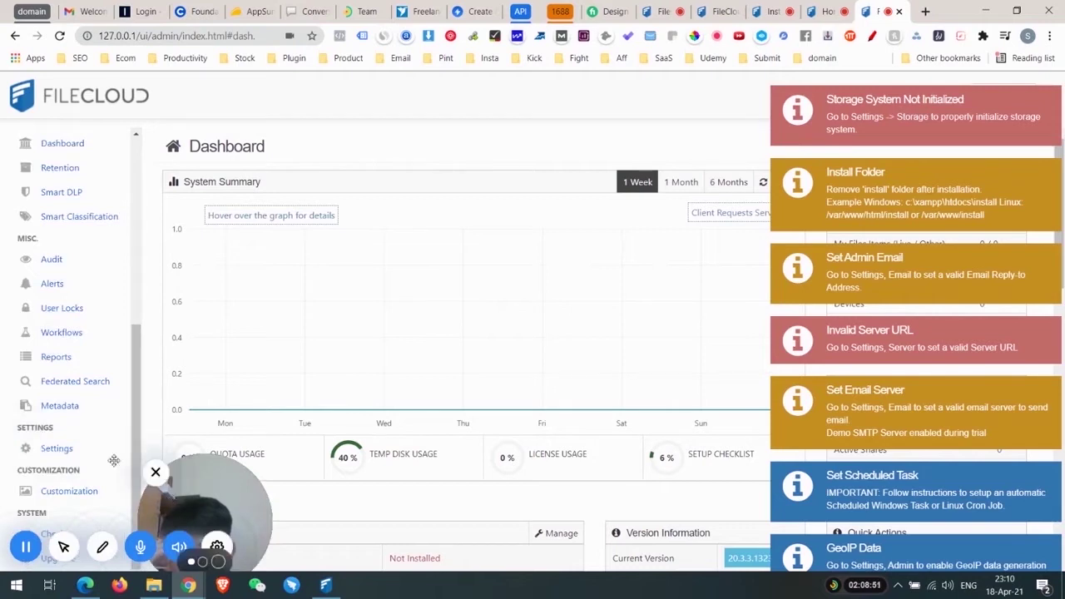
pyautogui.click(38, 450)
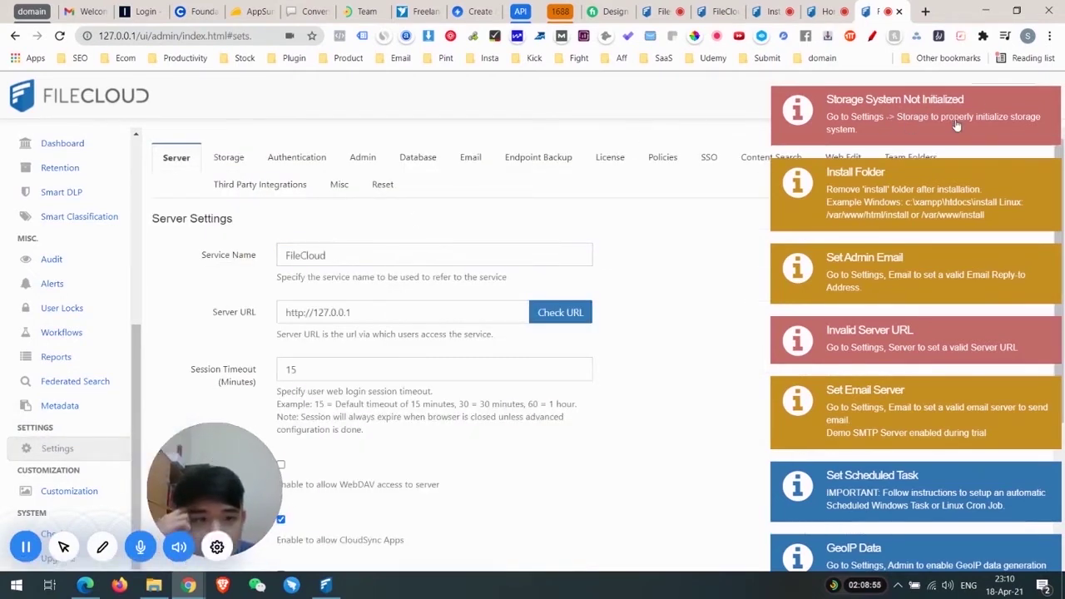
pyautogui.click(229, 159)
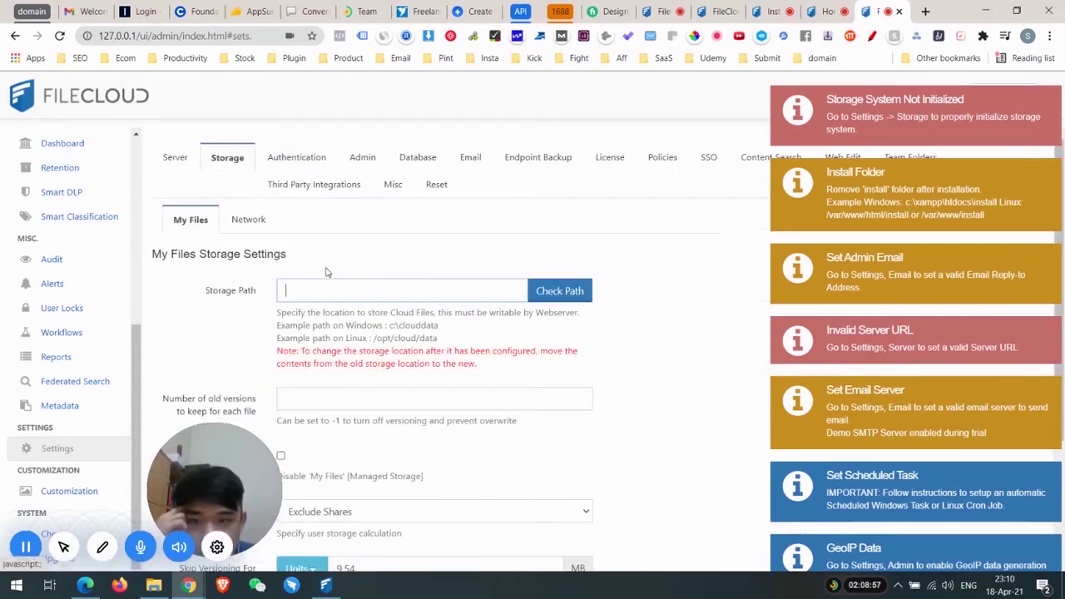
pyautogui.click(537, 291)
pyautogui.click(699, 214)
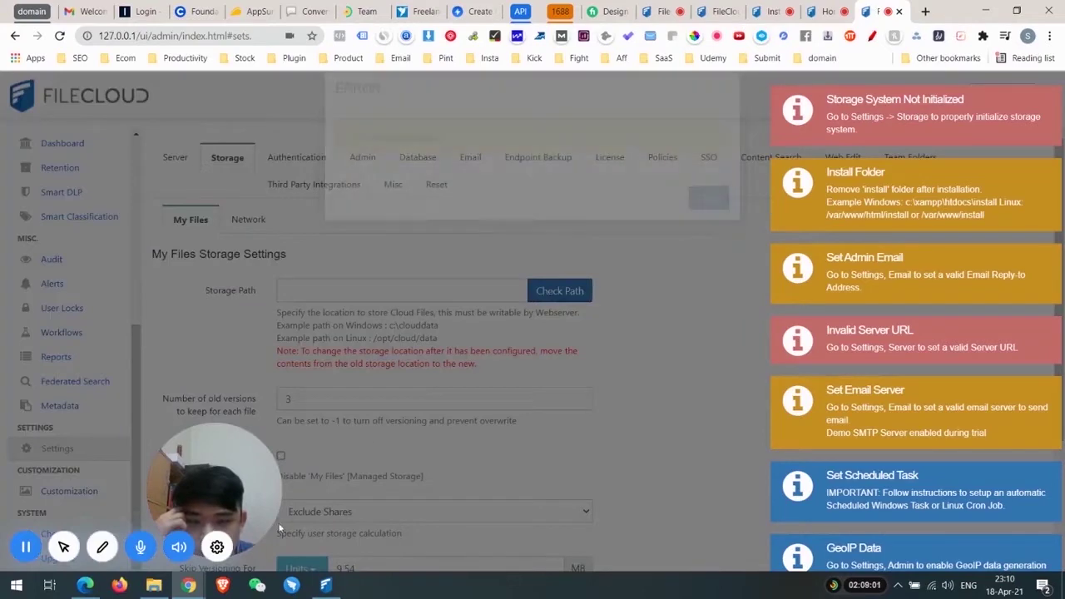
# Copy D:\ from the Recovery (D:) drive in File Explorer into Storage Path and verify it.
pyautogui.click(153, 585)
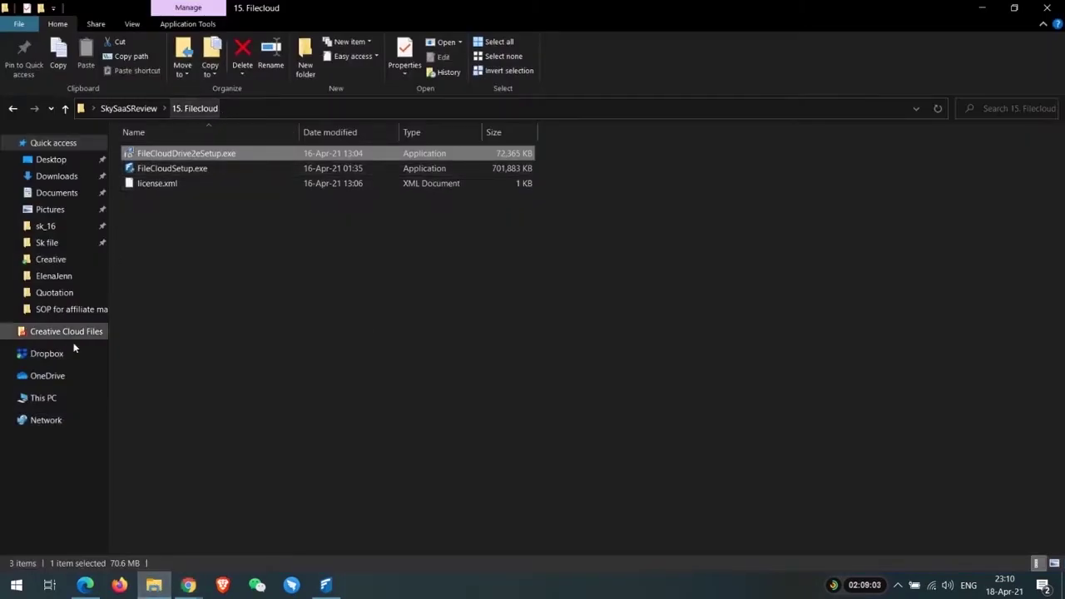
pyautogui.click(61, 398)
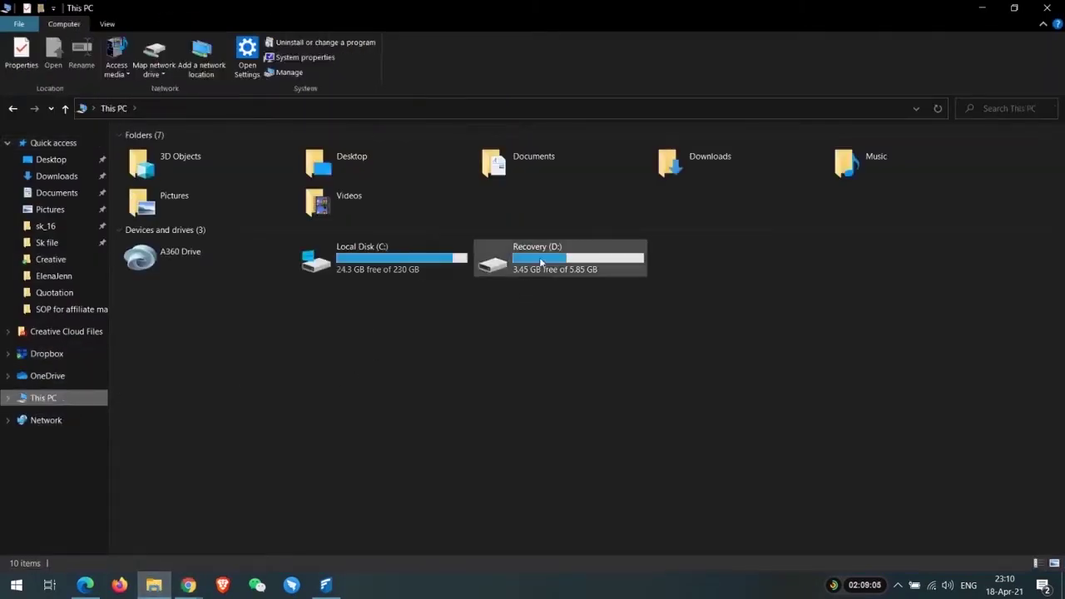
pyautogui.doubleClick(499, 259)
pyautogui.click(247, 109)
pyautogui.hotkey('ctrl', 'c')
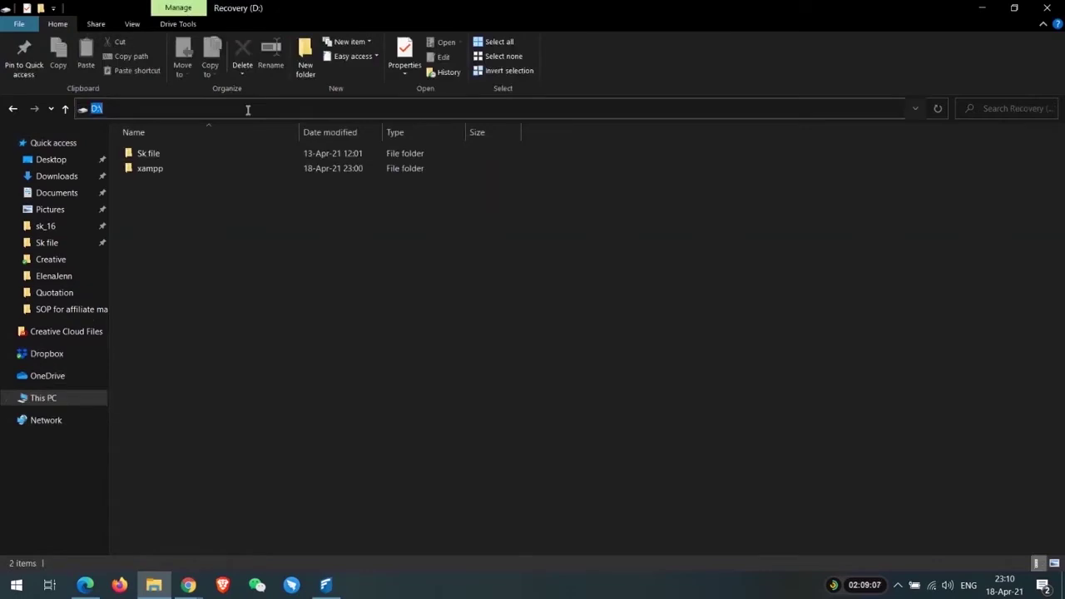
pyautogui.click(981, 8)
pyautogui.hotkey('ctrl', 'v')
pyautogui.click(559, 290)
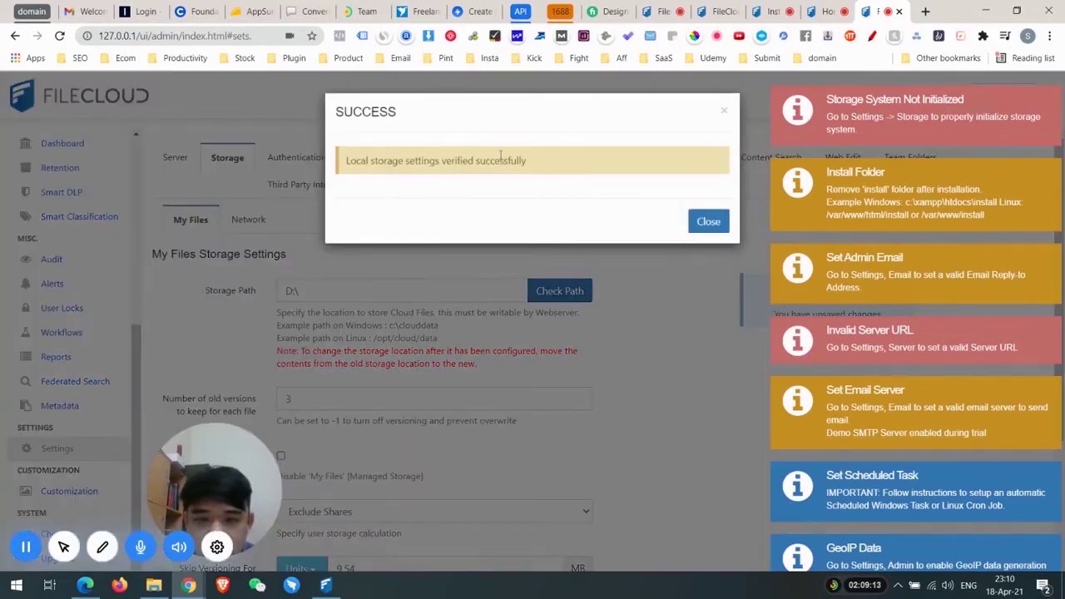
# Clear the verification and not-initialized notices, then save My Files storage with path D:\.
pyautogui.click(709, 221)
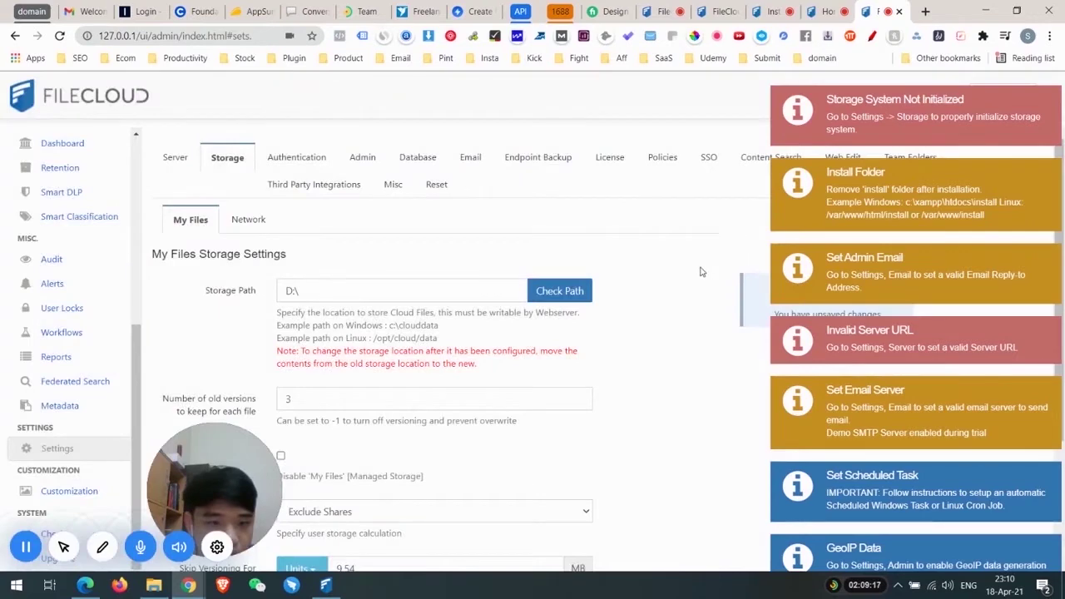
pyautogui.scroll(-2, 684, 288)
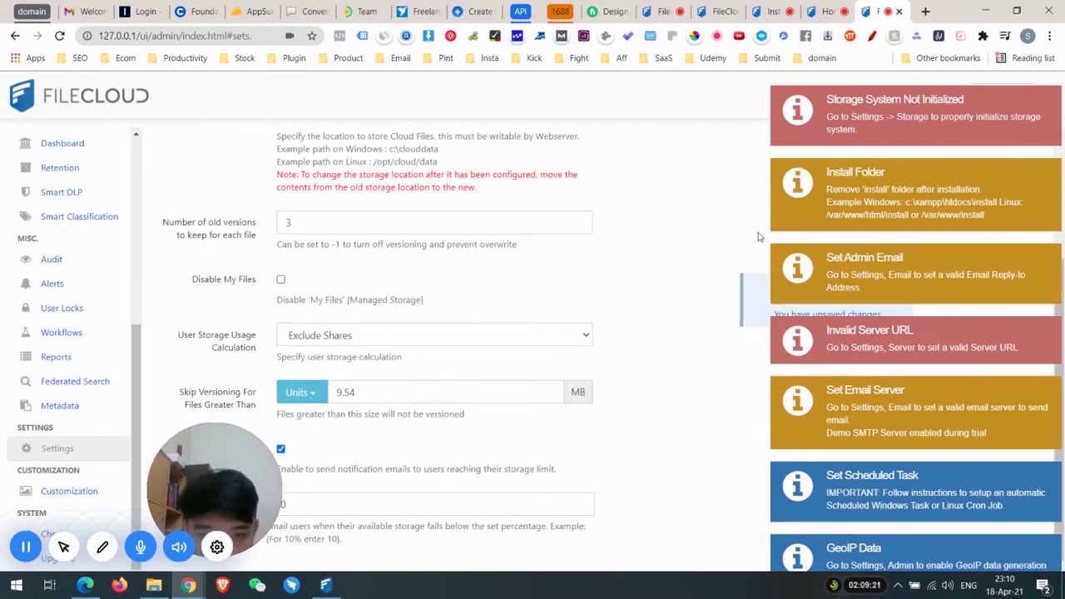
pyautogui.scroll(2, 757, 239)
pyautogui.scroll(-2, 674, 349)
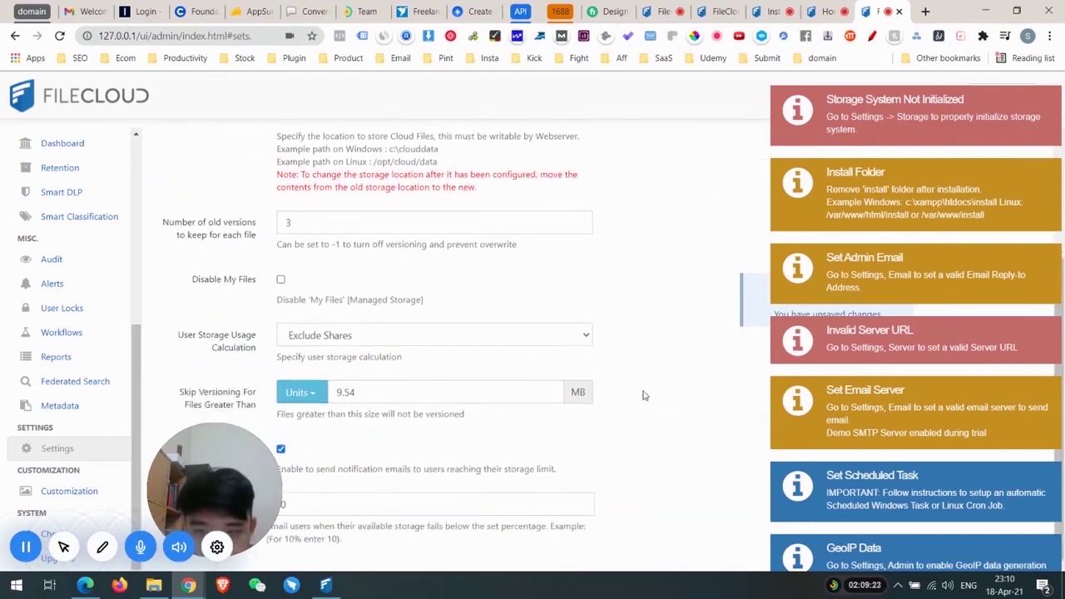
pyautogui.scroll(3, 703, 364)
pyautogui.click(894, 110)
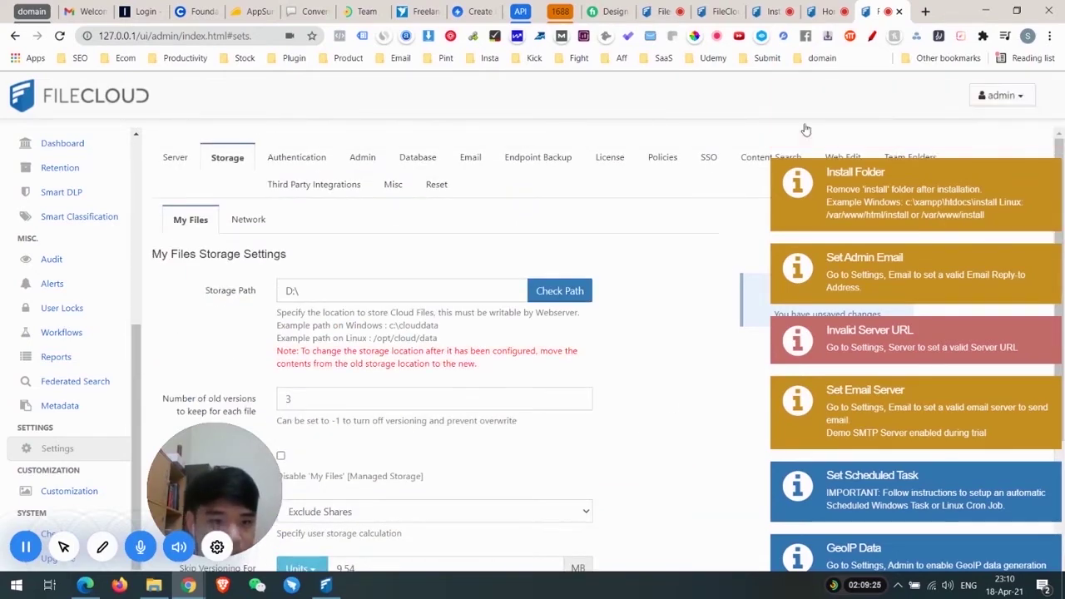
pyautogui.click(829, 296)
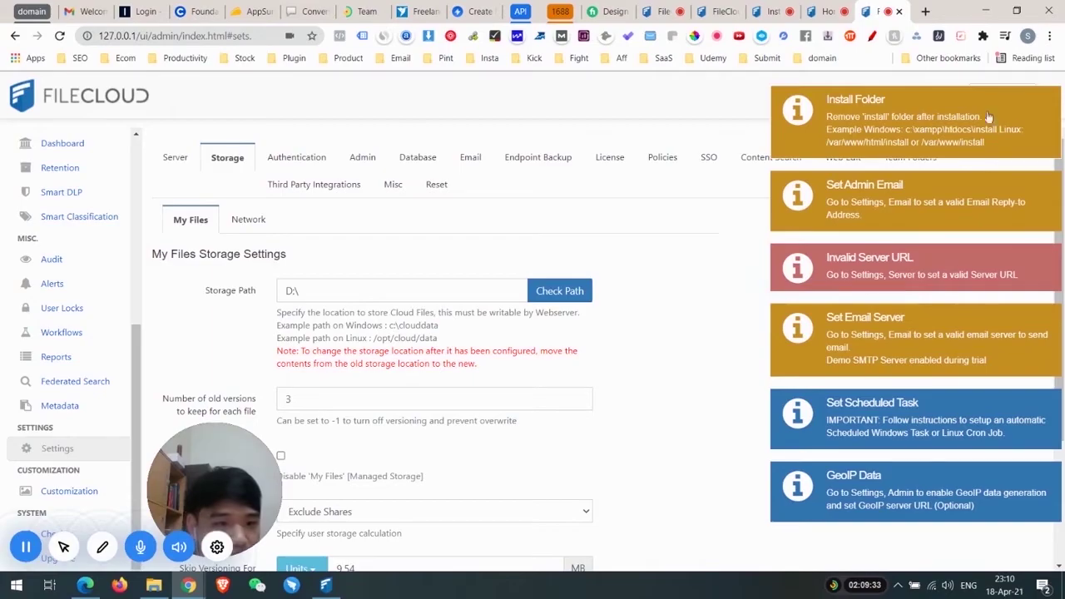
pyautogui.click(159, 588)
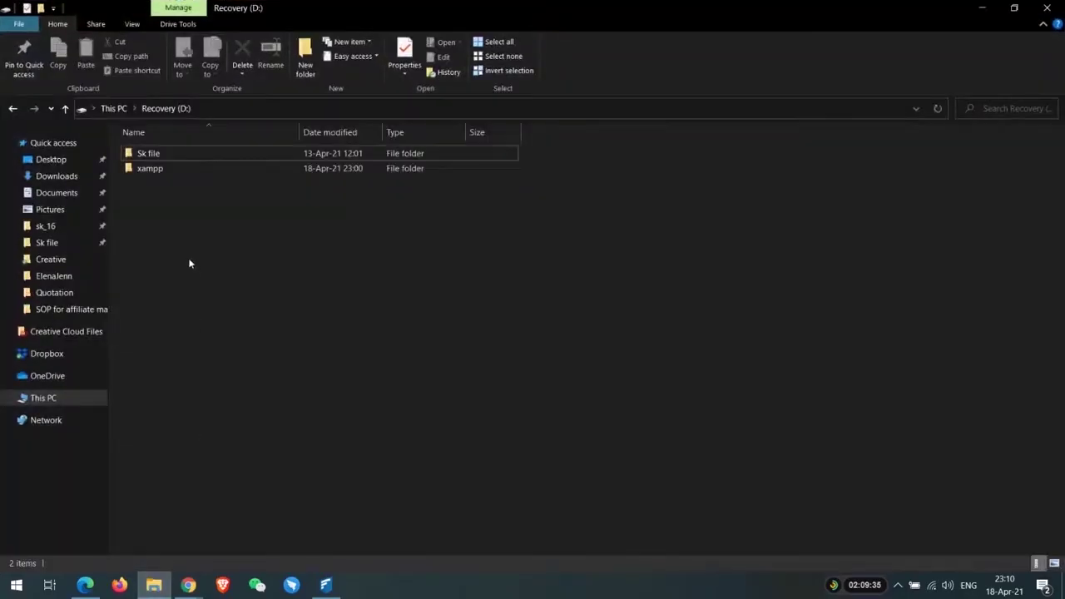
# Browse to D:\xampp\htdocs in File Explorer, select the install folder, and return to FileCloud.
pyautogui.click(159, 170)
pyautogui.doubleClick(159, 169)
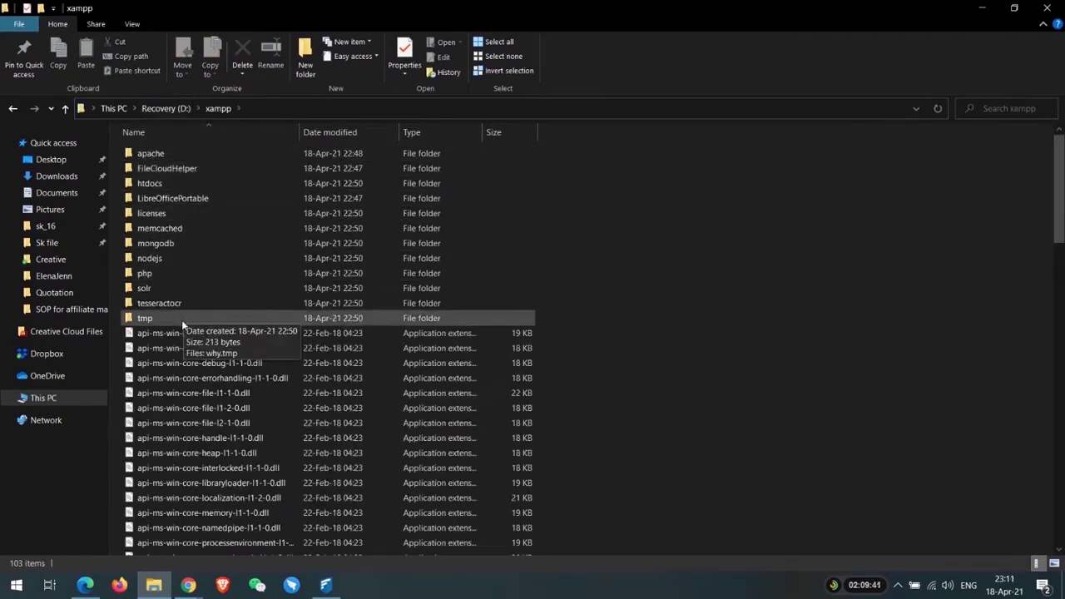
pyautogui.hotkey('alt', 'Tab')
pyautogui.hotkey('alt', 'Tab')
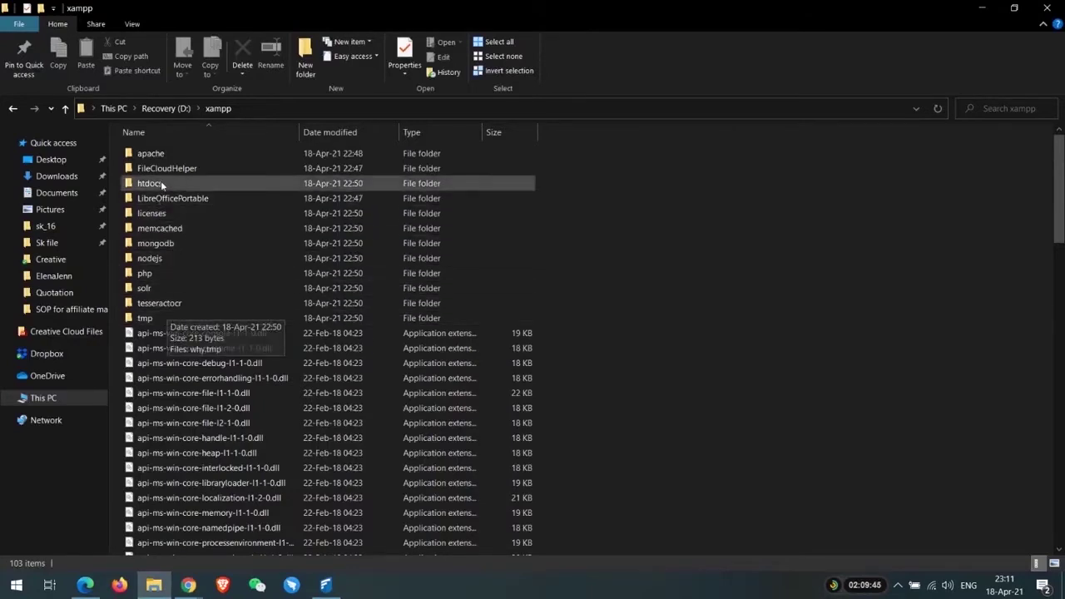
pyautogui.doubleClick(161, 182)
pyautogui.click(153, 199)
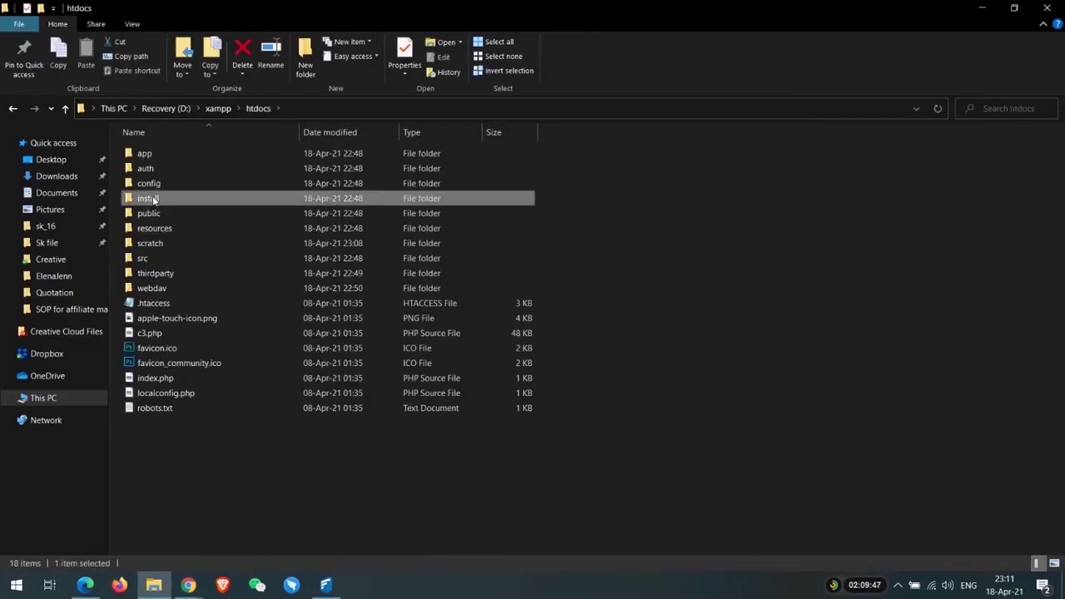
pyautogui.hotkey('alt', 'Tab')
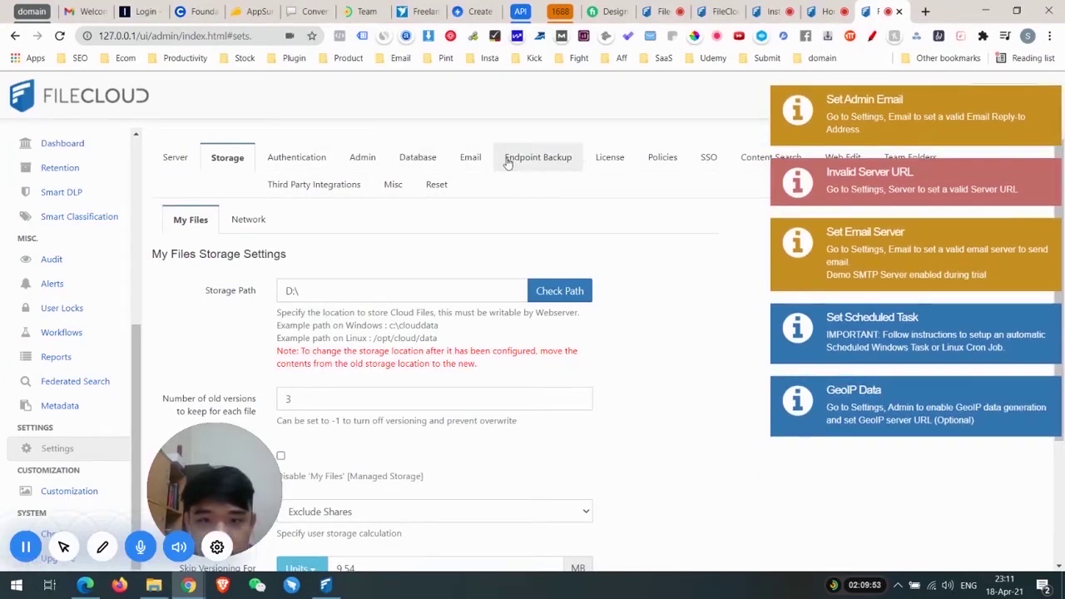
# Open the Email settings and inspect the Email From Address without changing it.
pyautogui.click(470, 157)
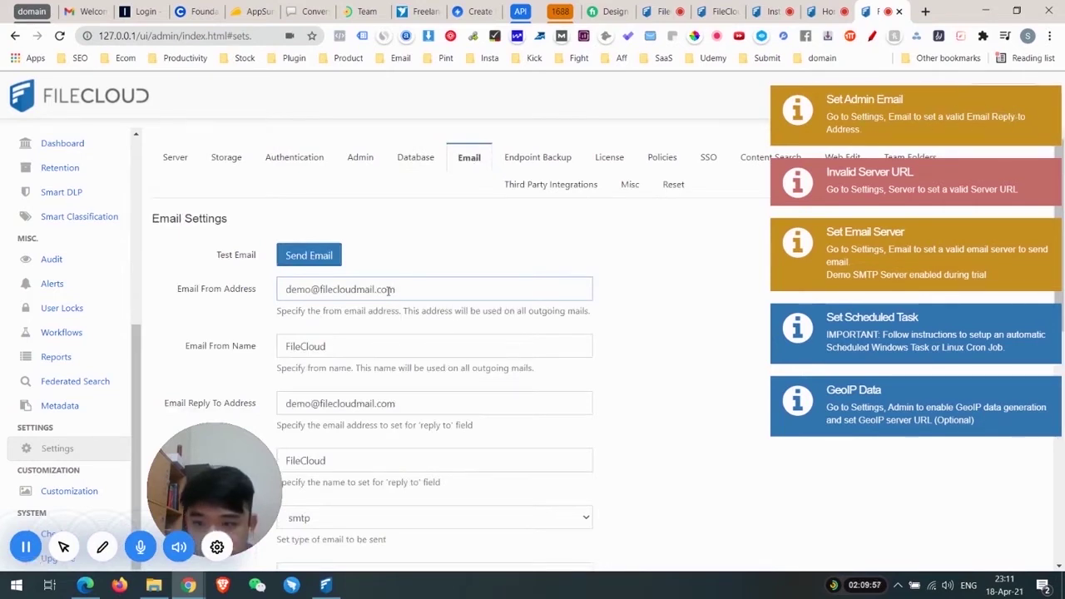
pyautogui.scroll(-1, 394, 290)
pyautogui.scroll(1, 540, 279)
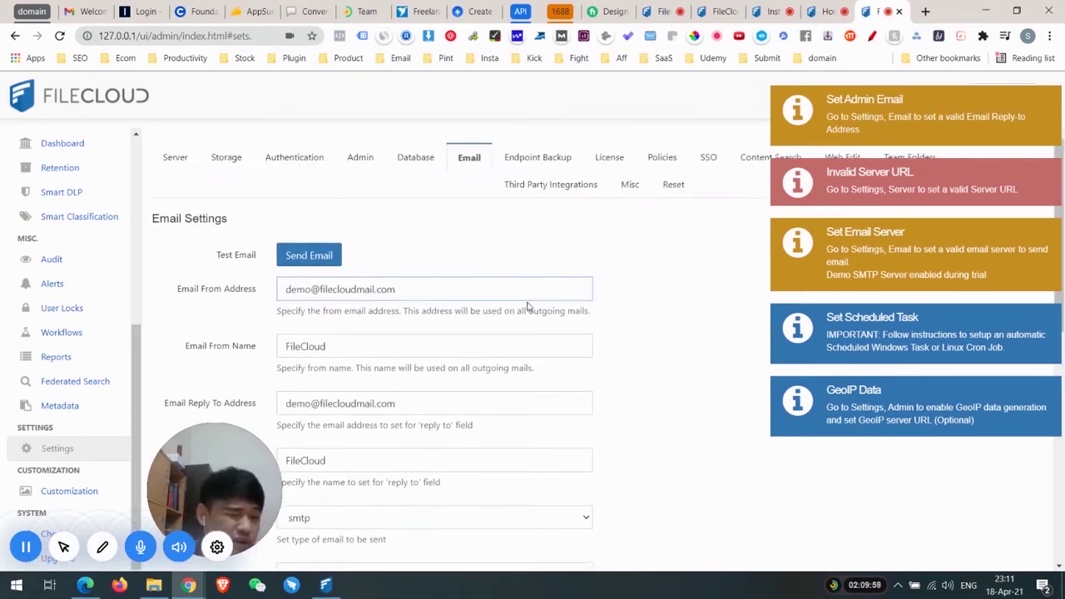
pyautogui.click(407, 293)
pyautogui.moveTo(399, 293); pyautogui.dragTo(284, 291)
pyautogui.click(408, 281)
pyautogui.tripleClick(410, 285)
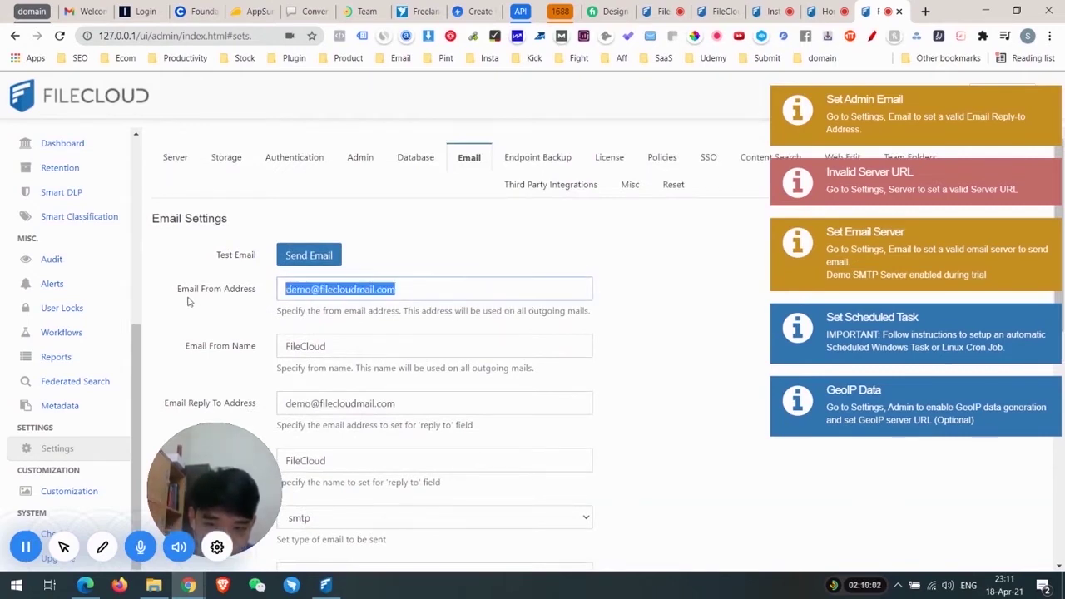
pyautogui.click(410, 284)
# Replace the Email Reply To Address with the admin's e-mail, save, and send a test email.
pyautogui.moveTo(411, 400); pyautogui.dragTo(248, 406)
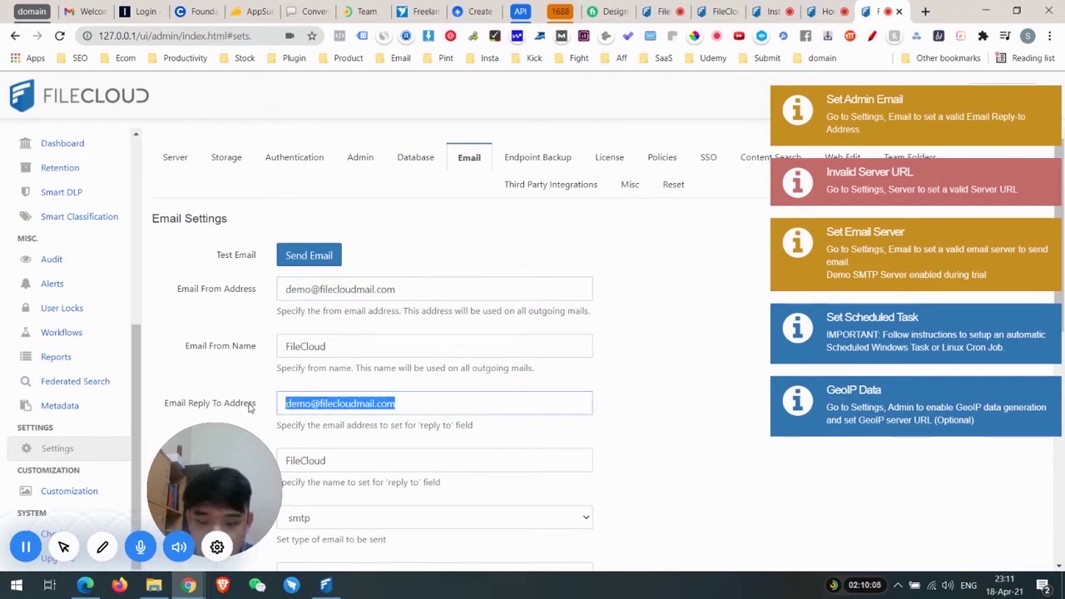
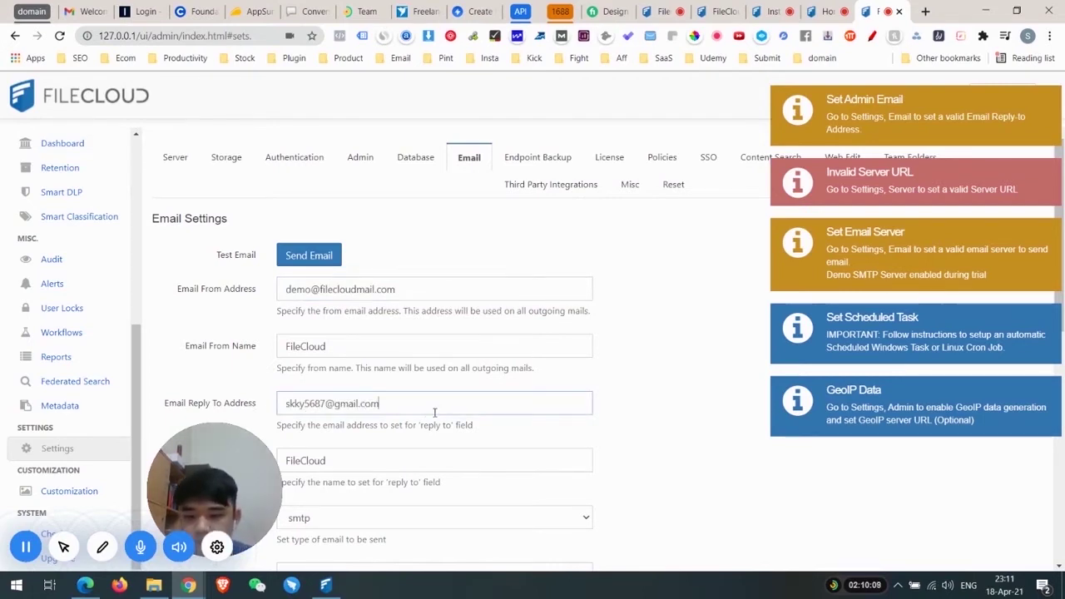
pyautogui.scroll(-1, 435, 412)
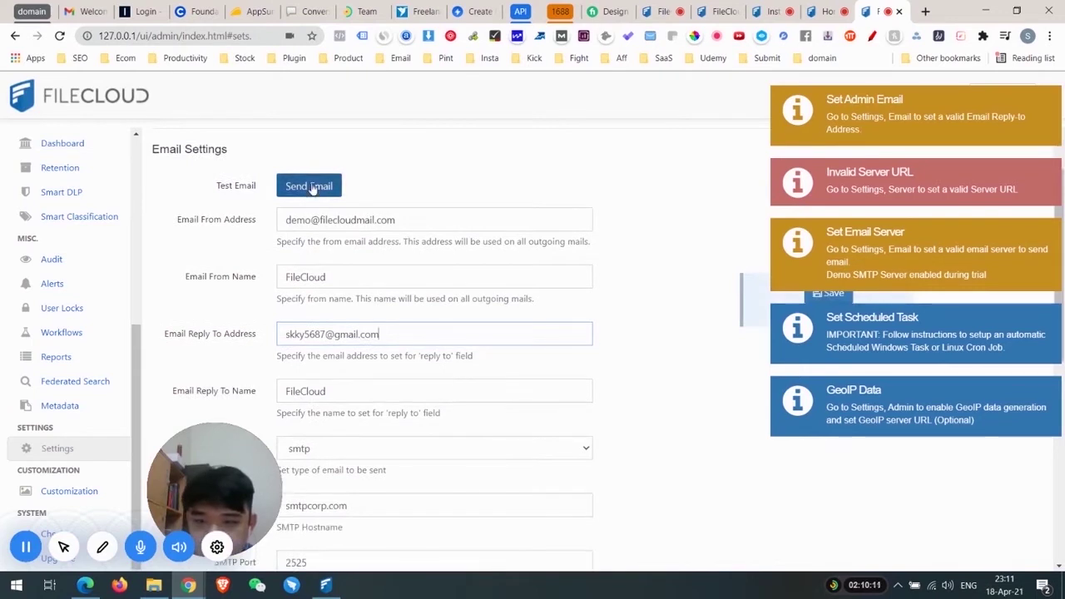
pyautogui.click(778, 307)
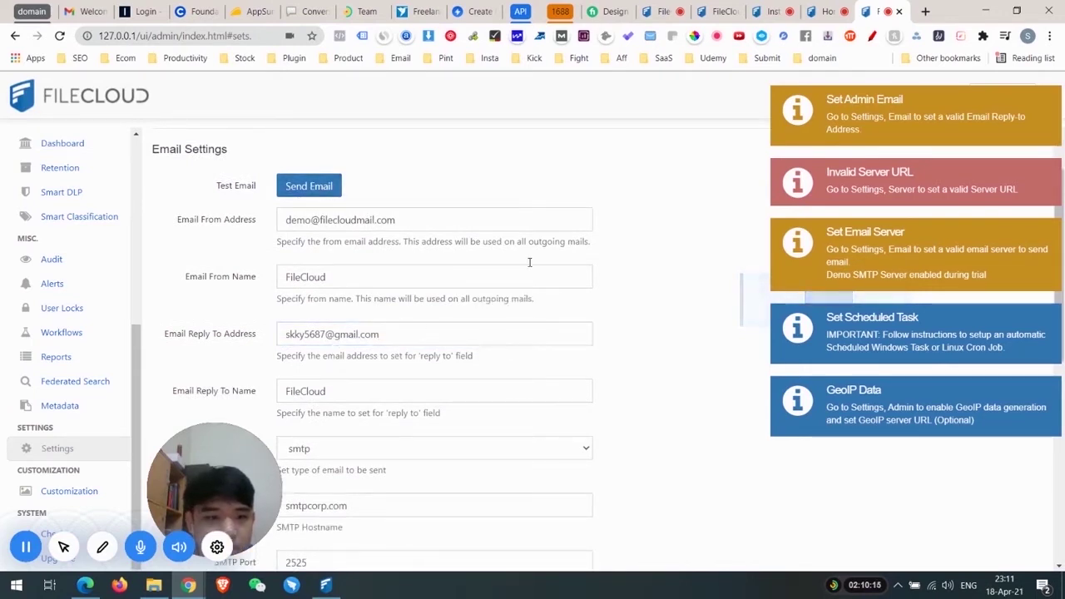
pyautogui.click(315, 192)
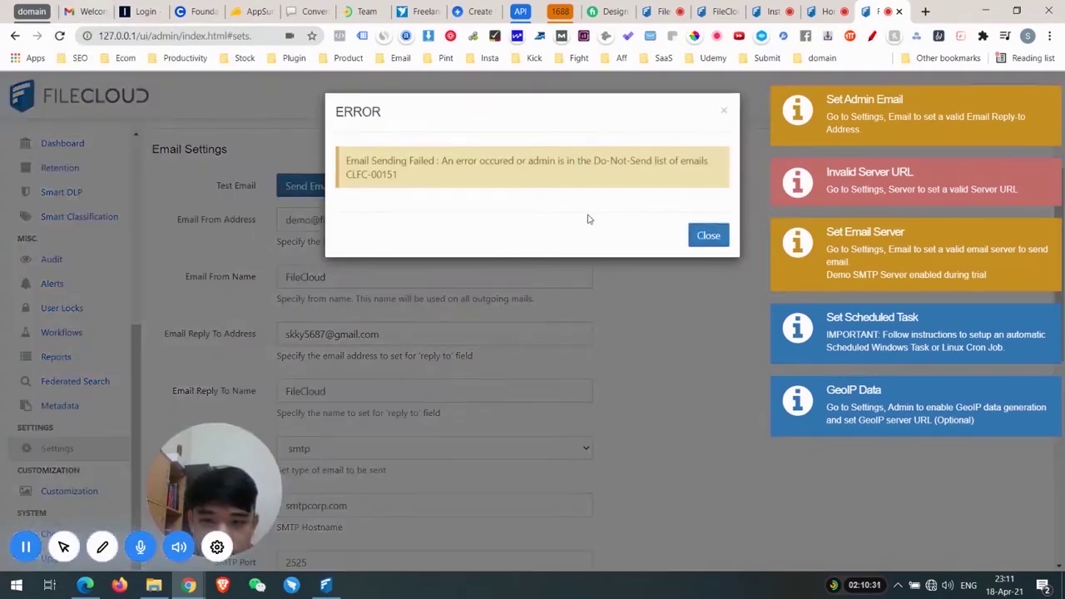
pyautogui.moveTo(403, 164); pyautogui.dragTo(612, 190)
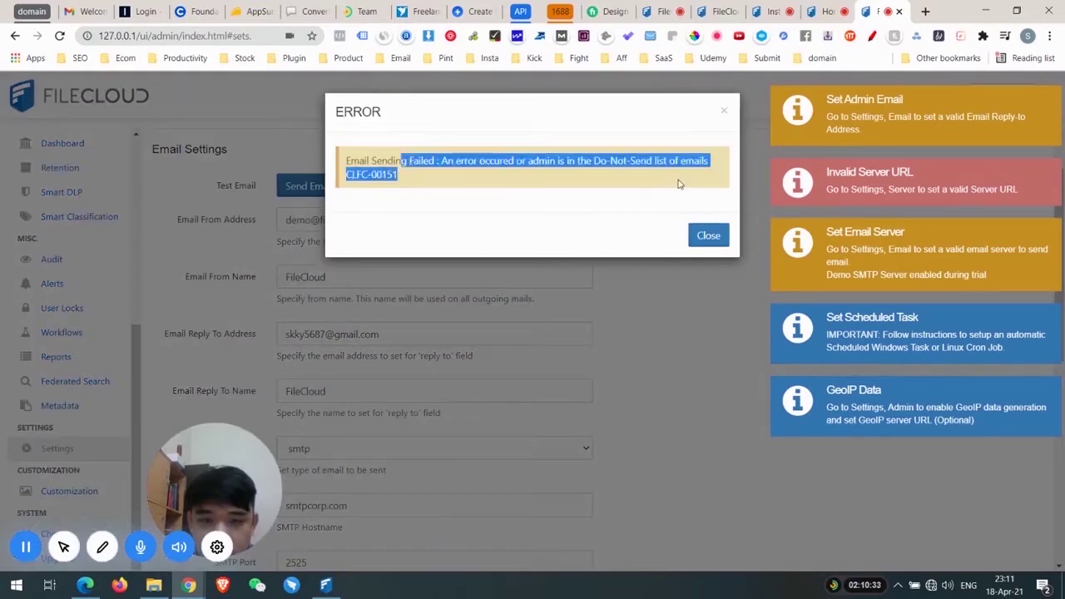
pyautogui.click(589, 187)
pyautogui.tripleClick(387, 171)
pyautogui.click(408, 178)
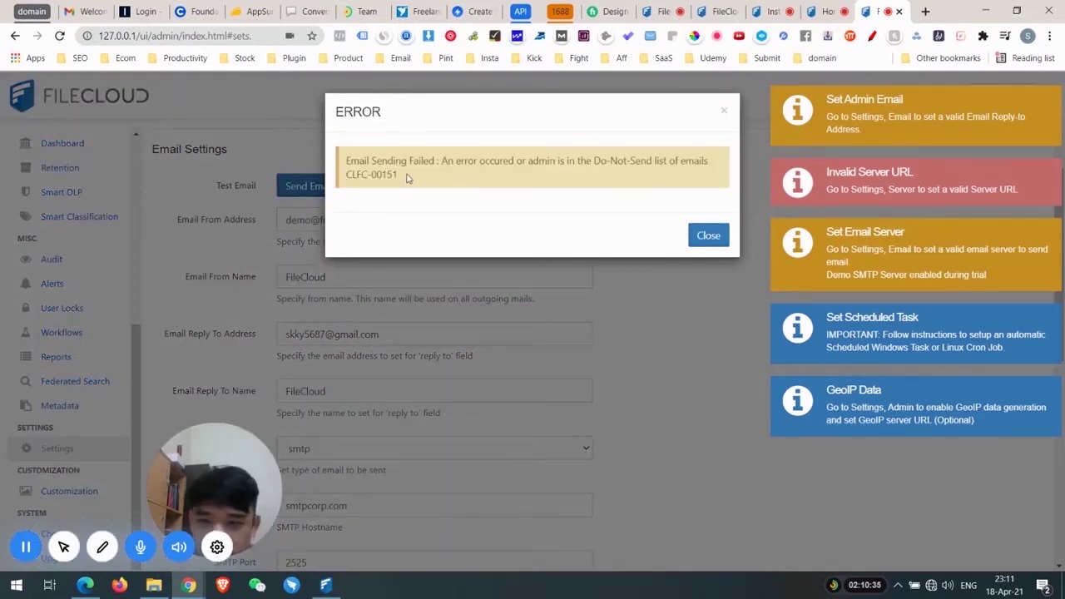
pyautogui.tripleClick(399, 177)
pyautogui.click(373, 160)
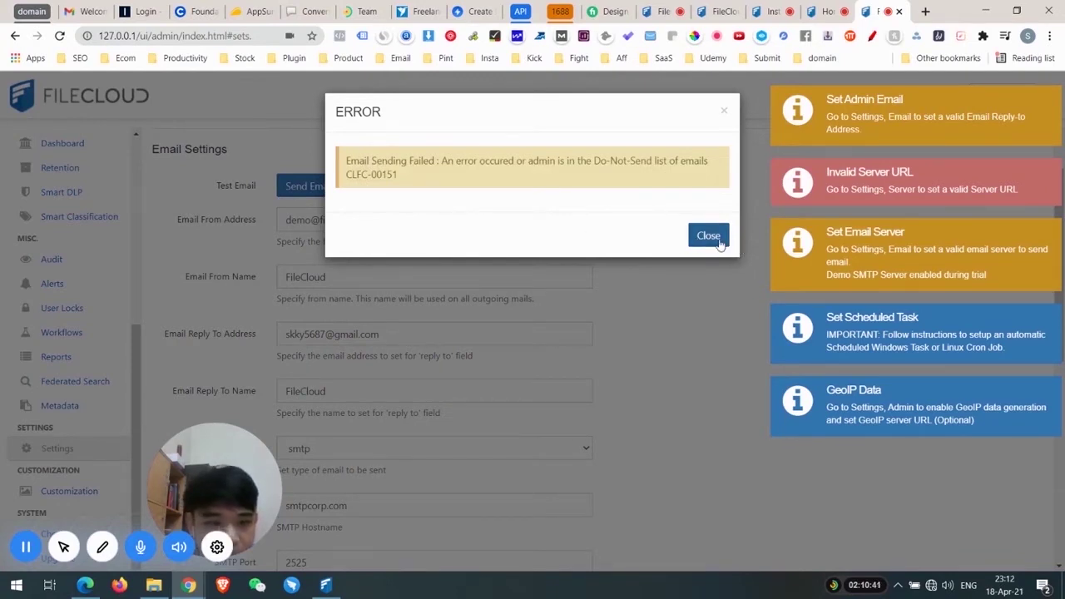
pyautogui.moveTo(395, 177); pyautogui.dragTo(435, 190)
pyautogui.click(343, 161)
pyautogui.click(420, 175)
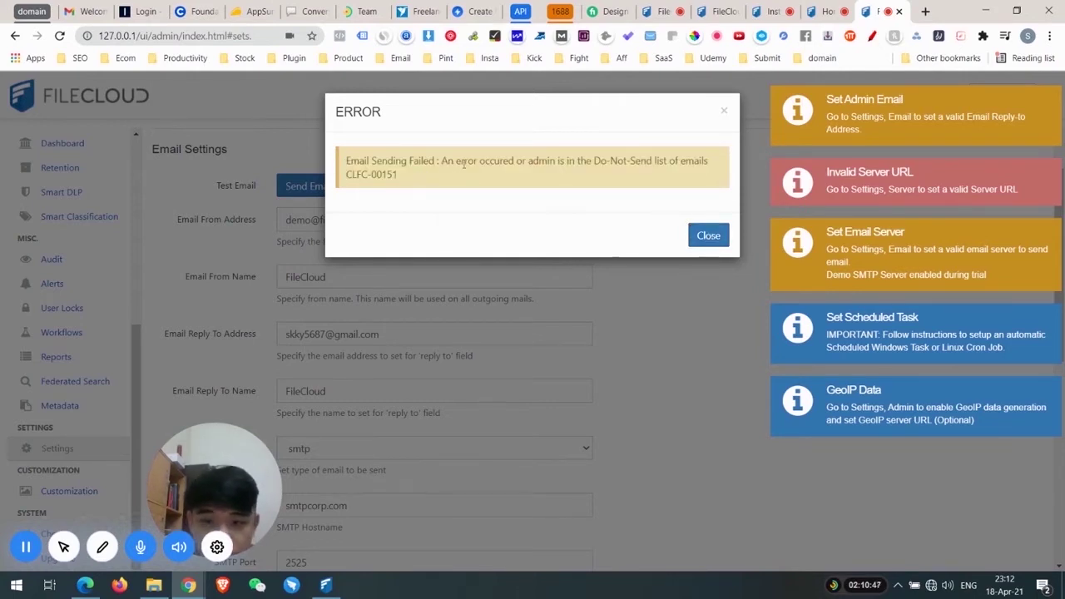
pyautogui.click(706, 236)
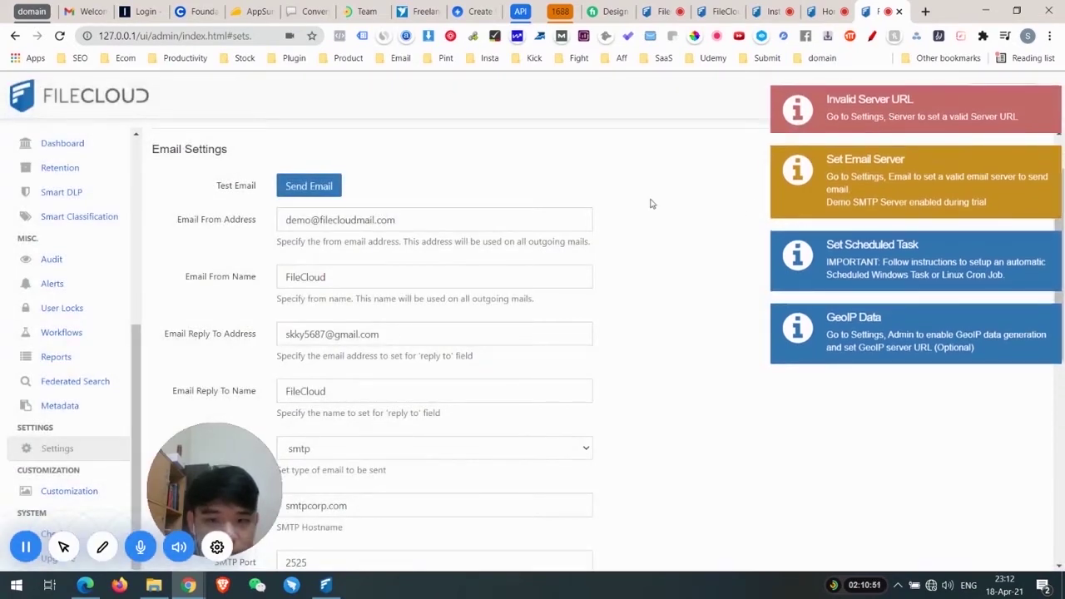
pyautogui.click(177, 162)
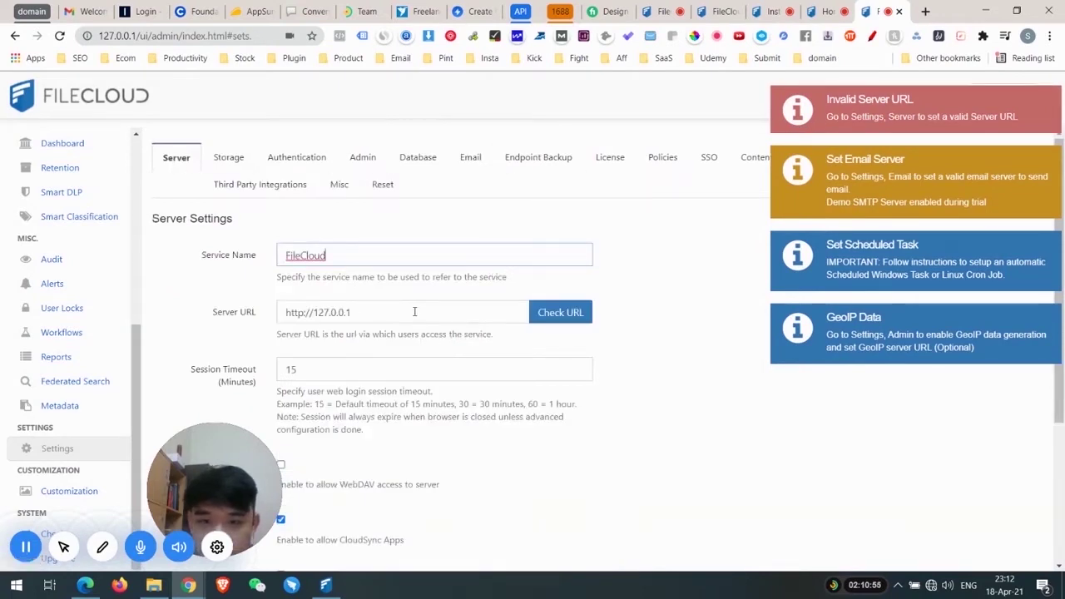
pyautogui.click(891, 120)
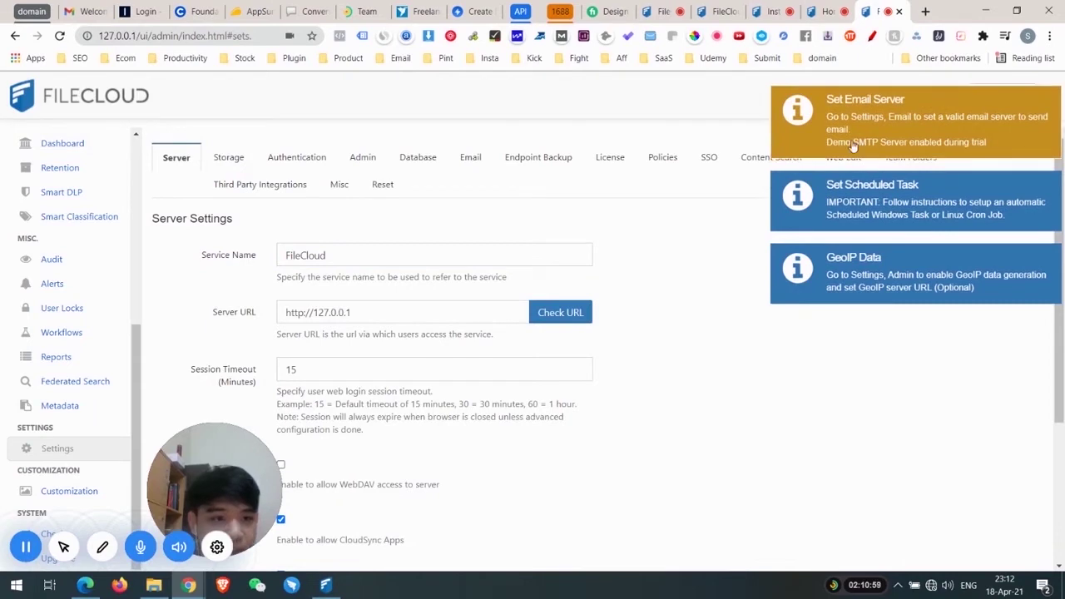
pyautogui.moveTo(372, 311); pyautogui.dragTo(266, 320)
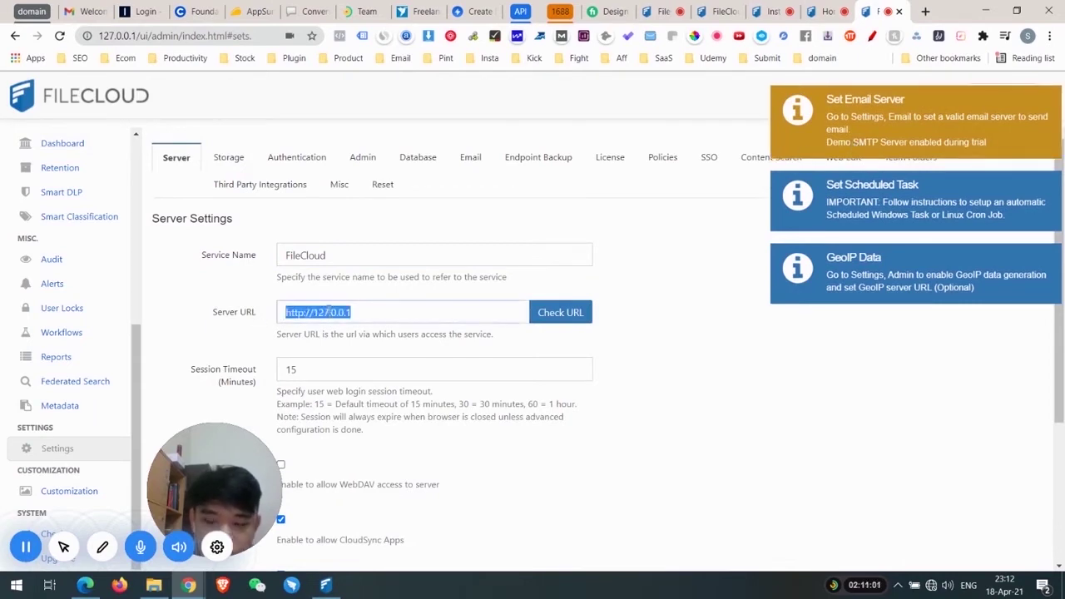
pyautogui.click(392, 309)
pyautogui.moveTo(392, 310); pyautogui.dragTo(281, 312)
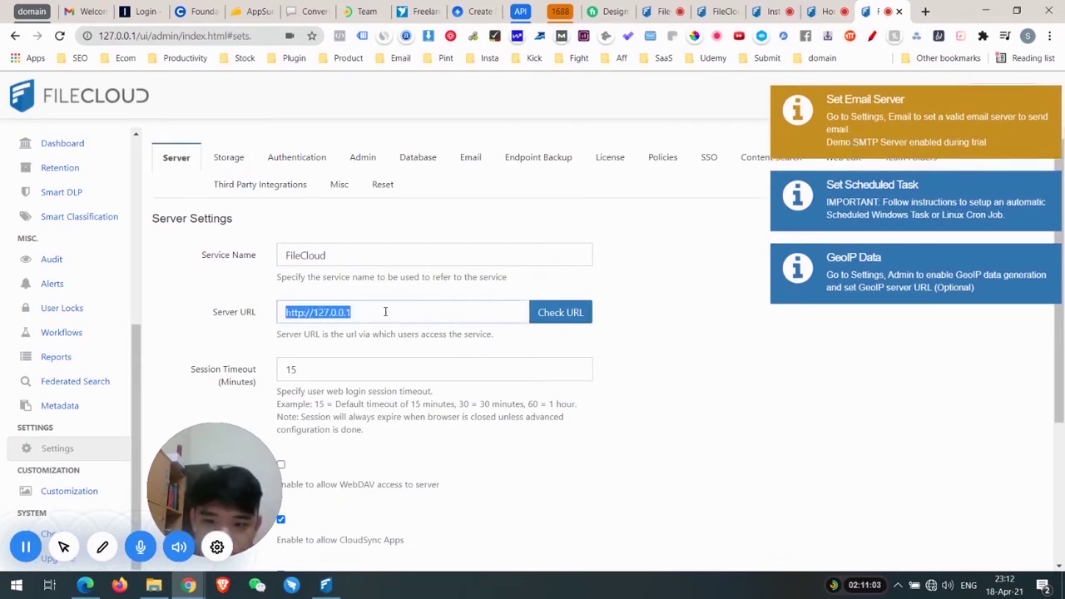
pyautogui.click(373, 306)
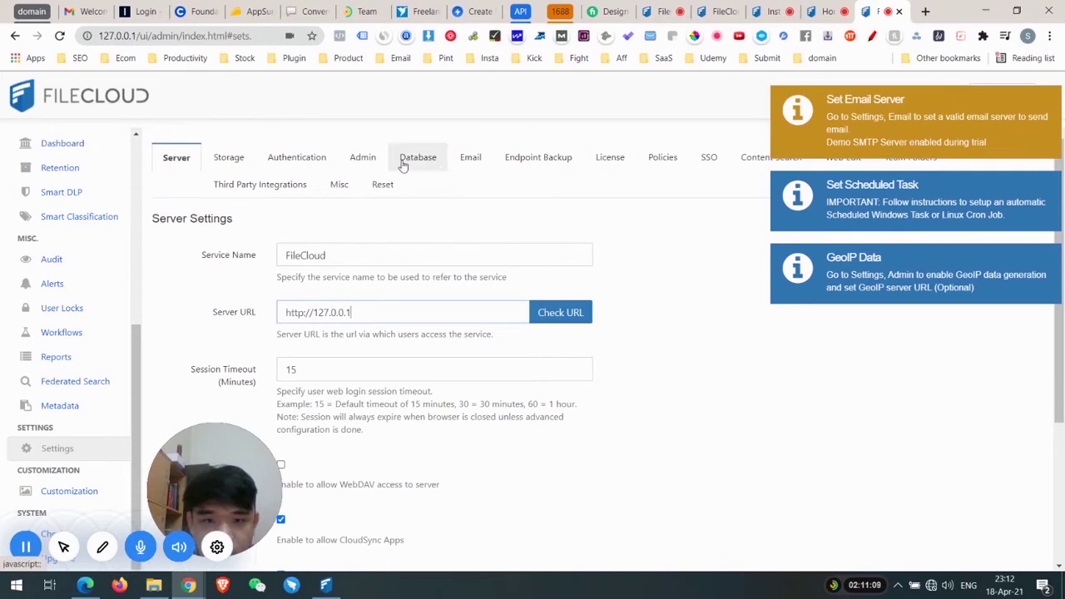
pyautogui.click(470, 158)
# Check the Email From and Reply To addresses unchanged and dismiss the Set Scheduled Task notice.
pyautogui.click(371, 283)
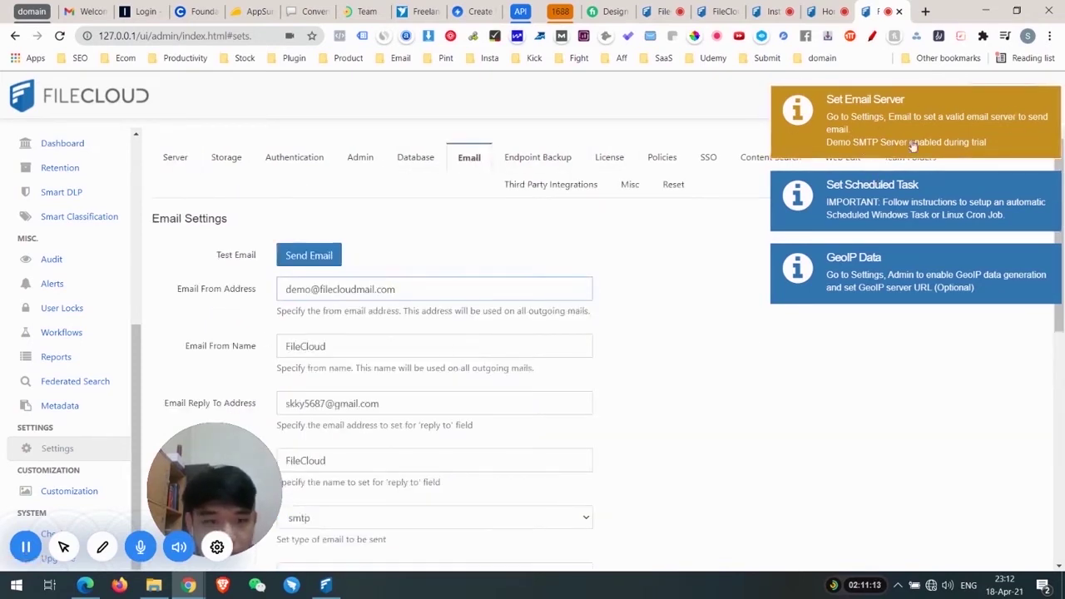
pyautogui.moveTo(305, 292); pyautogui.dragTo(398, 290)
pyautogui.click(682, 375)
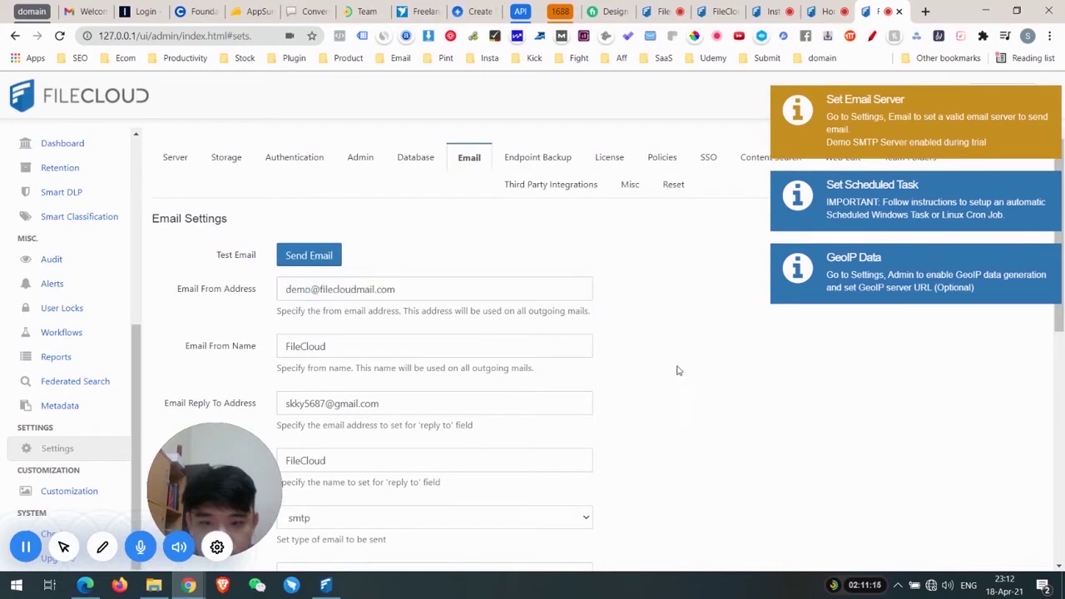
pyautogui.scroll(-1, 618, 307)
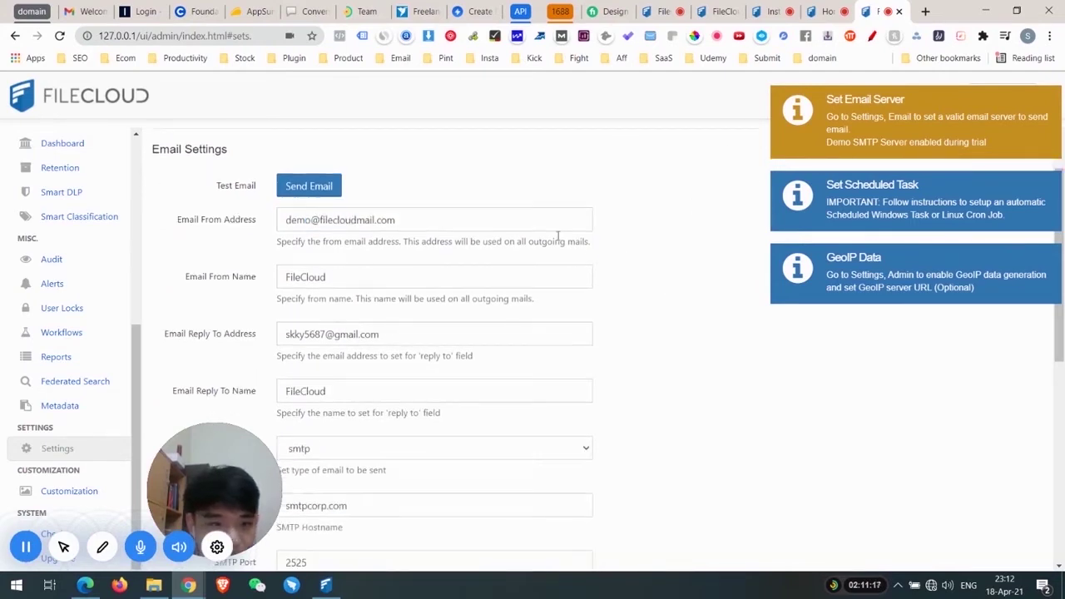
pyautogui.moveTo(374, 336); pyautogui.dragTo(273, 346)
pyautogui.click(379, 338)
pyautogui.moveTo(382, 326); pyautogui.dragTo(252, 344)
pyautogui.click(353, 333)
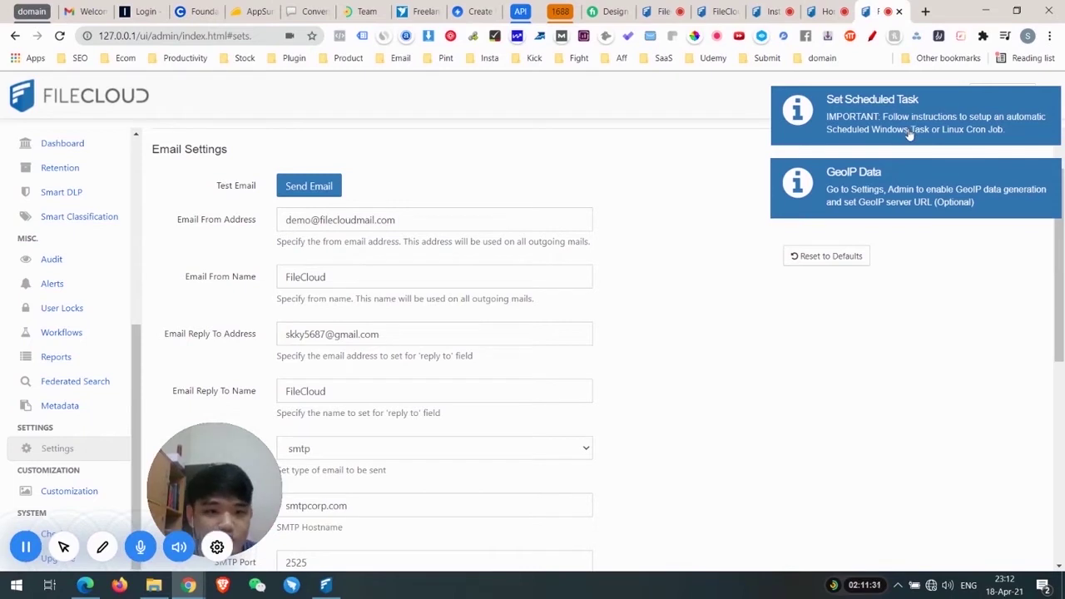
pyautogui.click(909, 136)
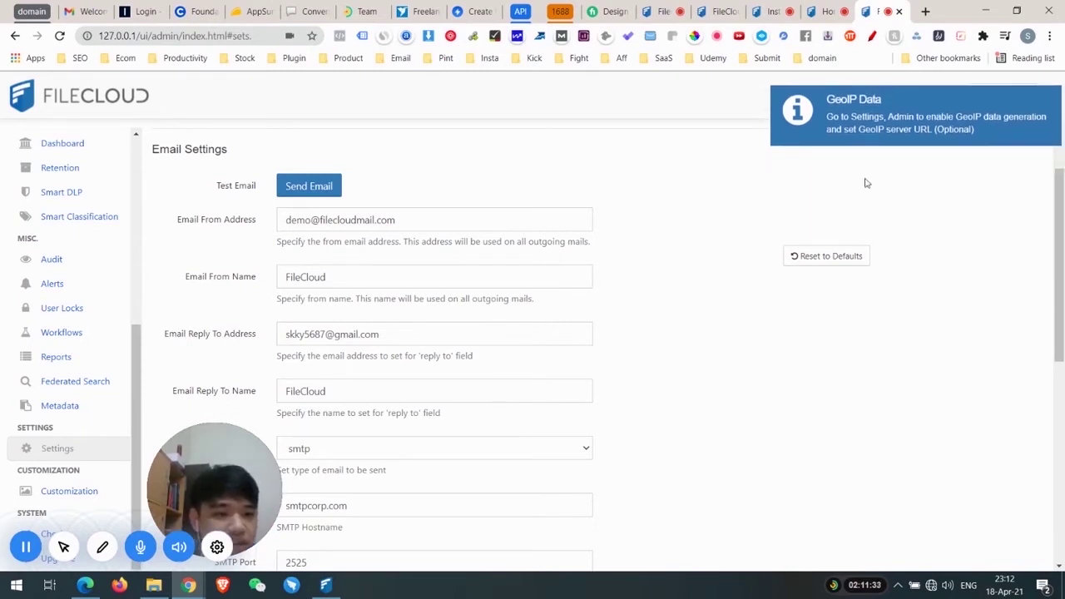
pyautogui.scroll(1, 722, 209)
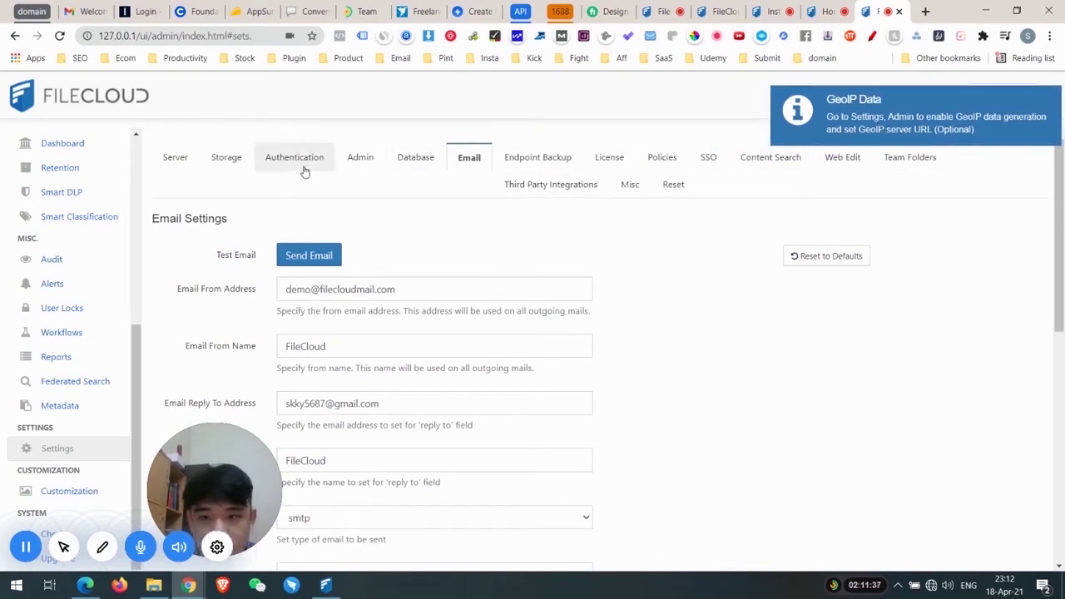
# Search the Admin settings for 'geo' and leave Show Geo IP Chart at DEFAULT.
pyautogui.click(360, 157)
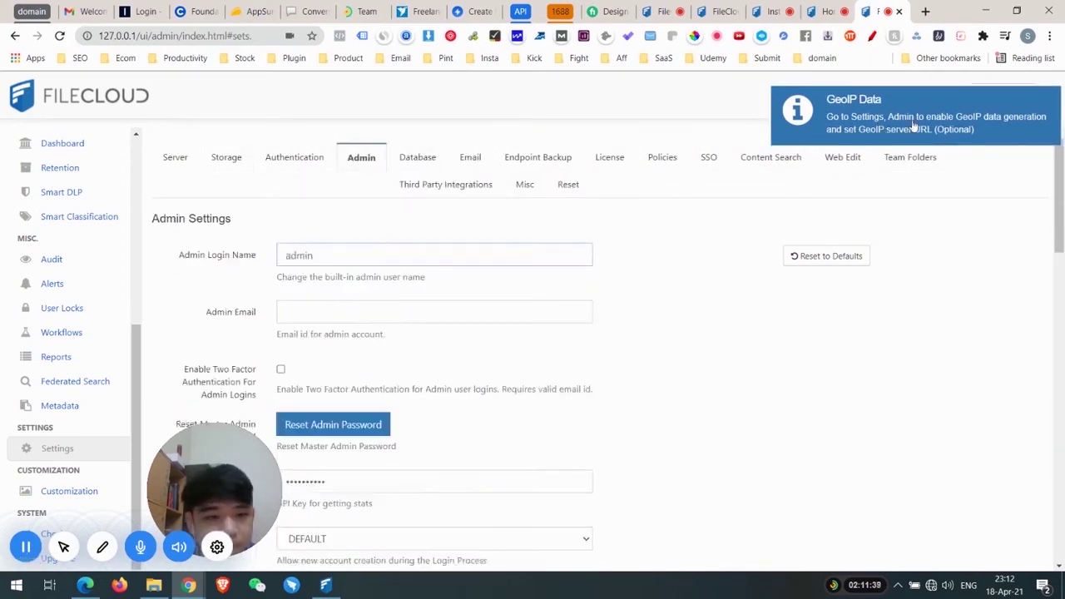
pyautogui.scroll(-2, 478, 300)
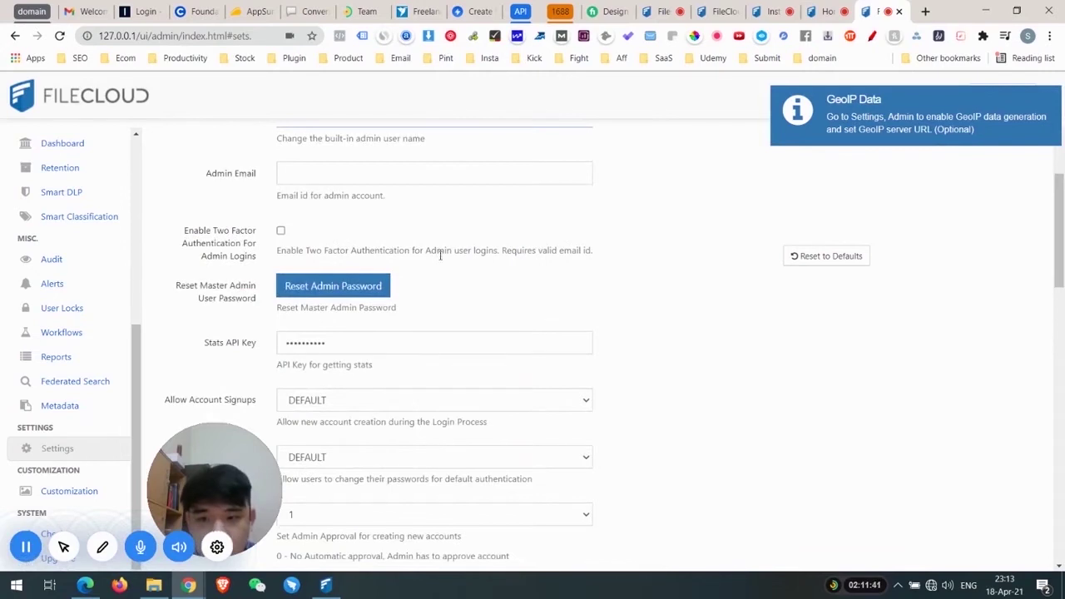
pyautogui.hotkey('ctrl', 'f')
pyautogui.write('geo')
pyautogui.click(370, 351)
pyautogui.click(371, 353)
pyautogui.press('Escape')
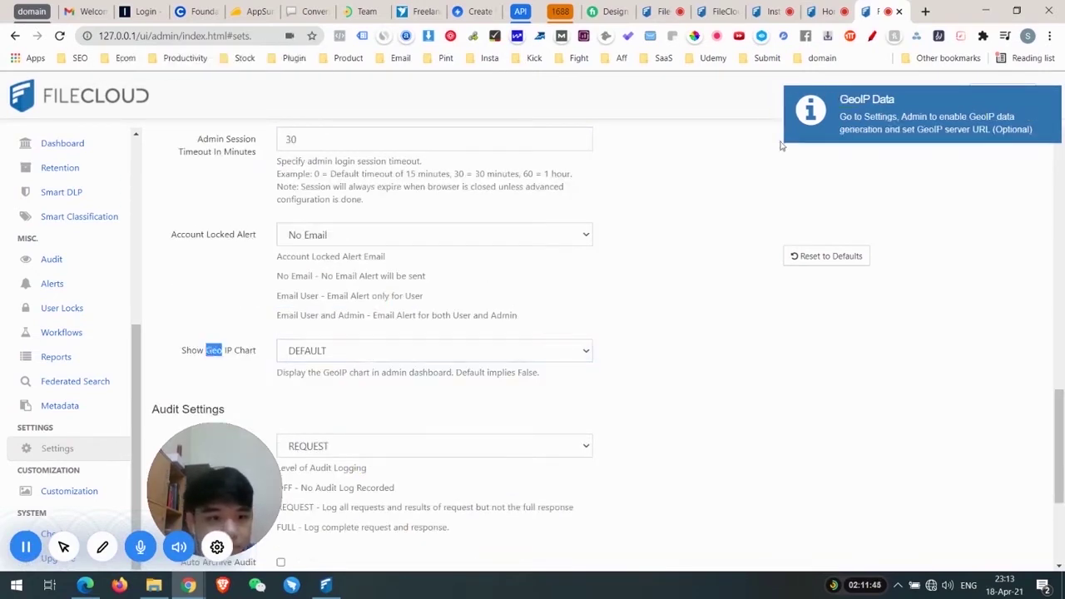
pyautogui.click(392, 357)
pyautogui.click(392, 367)
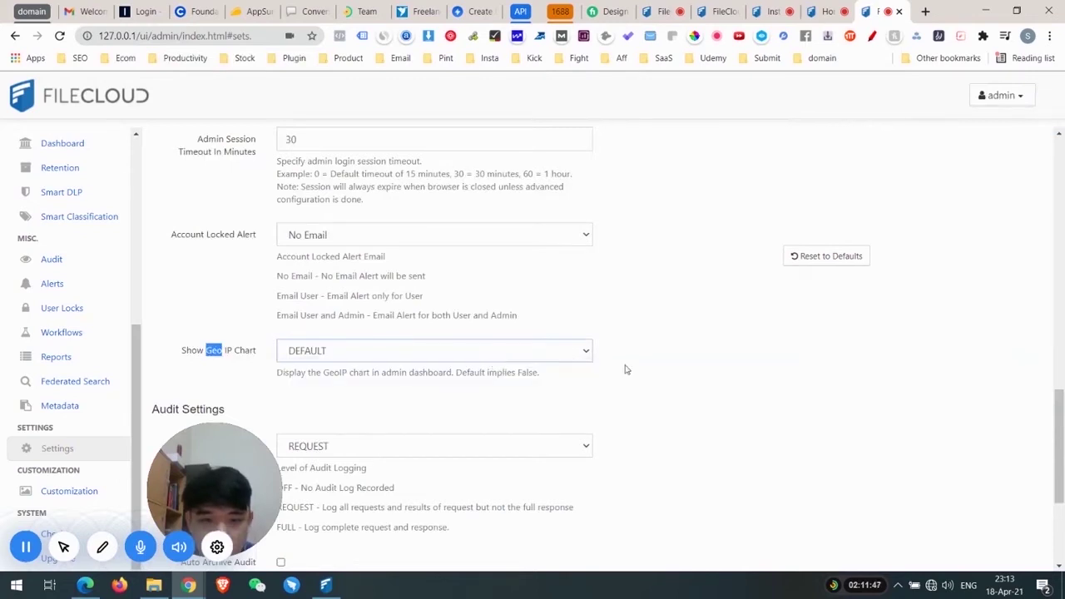
pyautogui.click(280, 418)
pyautogui.scroll(10, 635, 341)
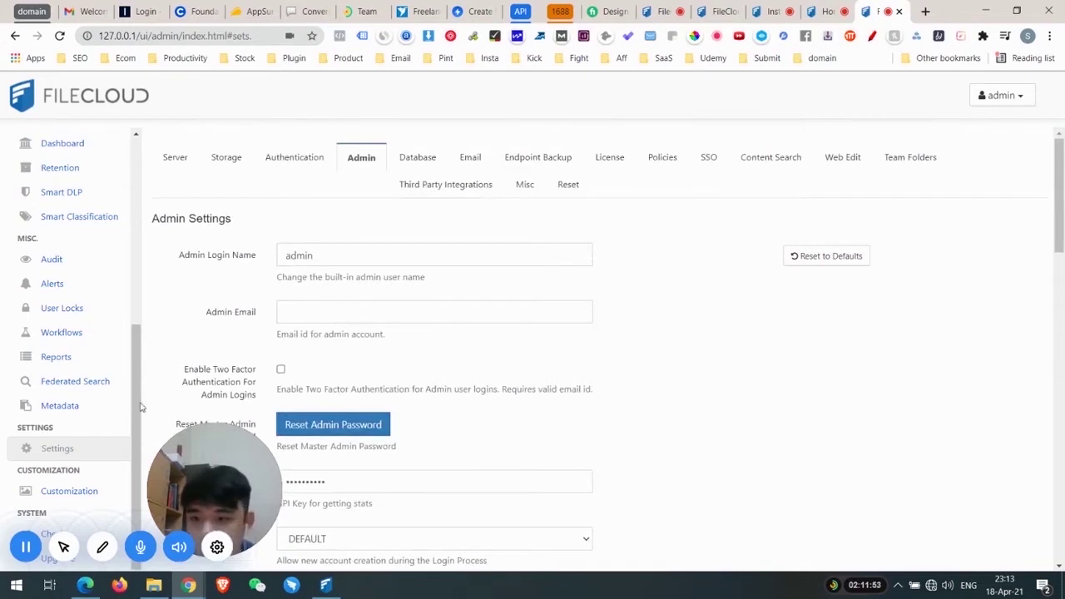
# Glance at the admin account menu, then go to the admin Dashboard.
pyautogui.click(1026, 98)
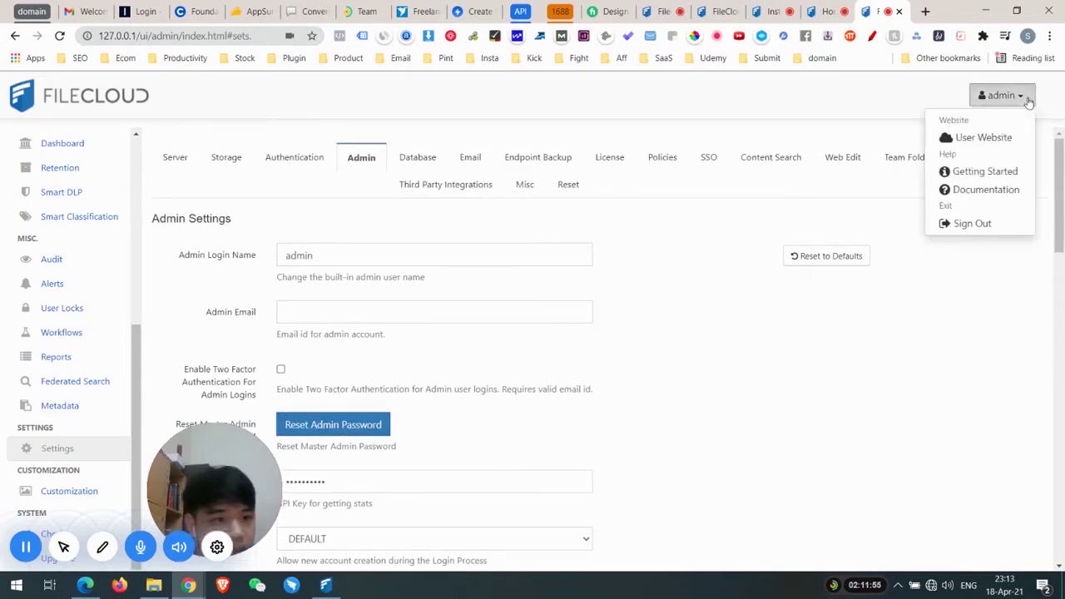
pyautogui.click(117, 158)
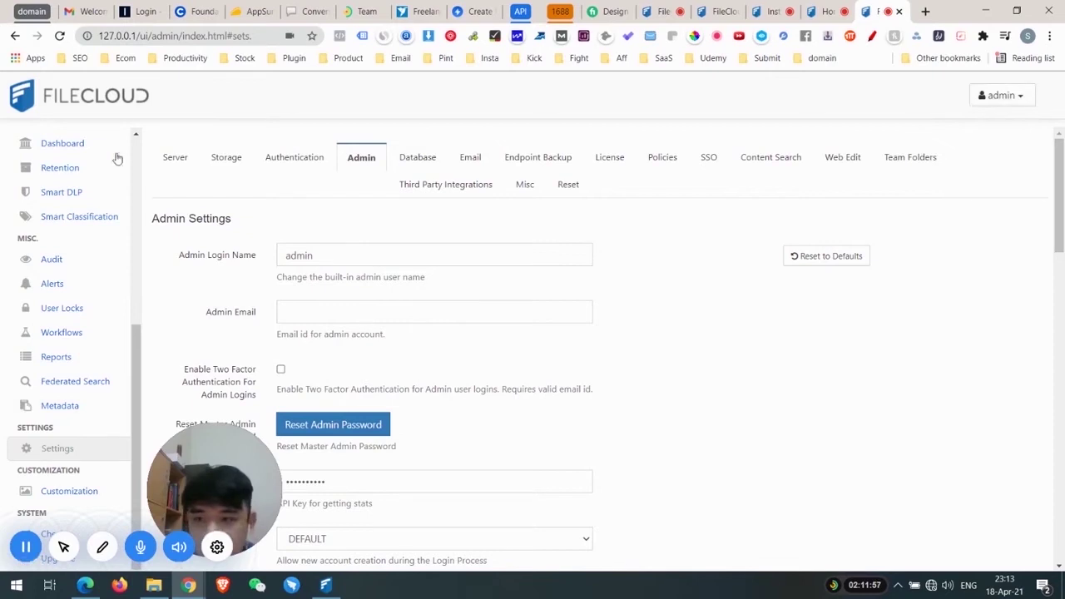
pyautogui.scroll(4, 83, 163)
pyautogui.click(53, 168)
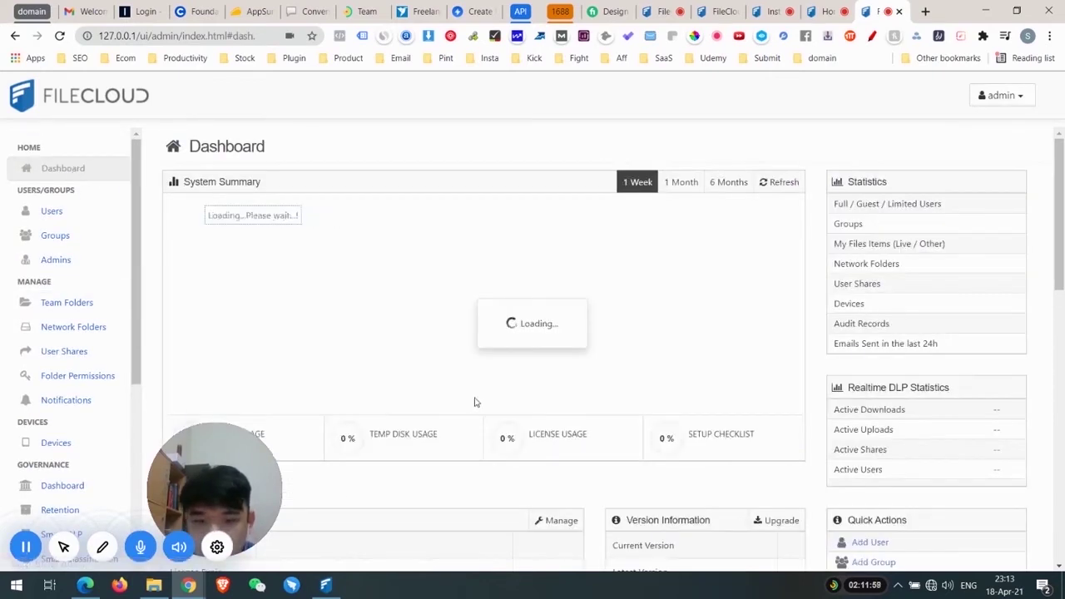
# Bring up the Control Panel's Team Folders page and highlight its Team Folders are Disabled notice.
pyautogui.click(327, 585)
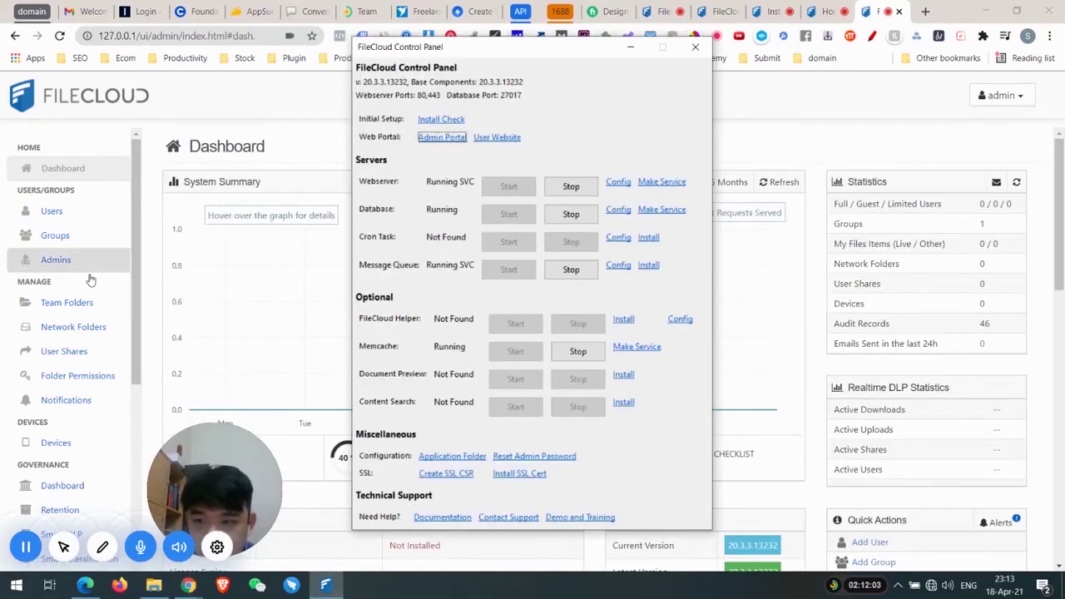
pyautogui.click(68, 303)
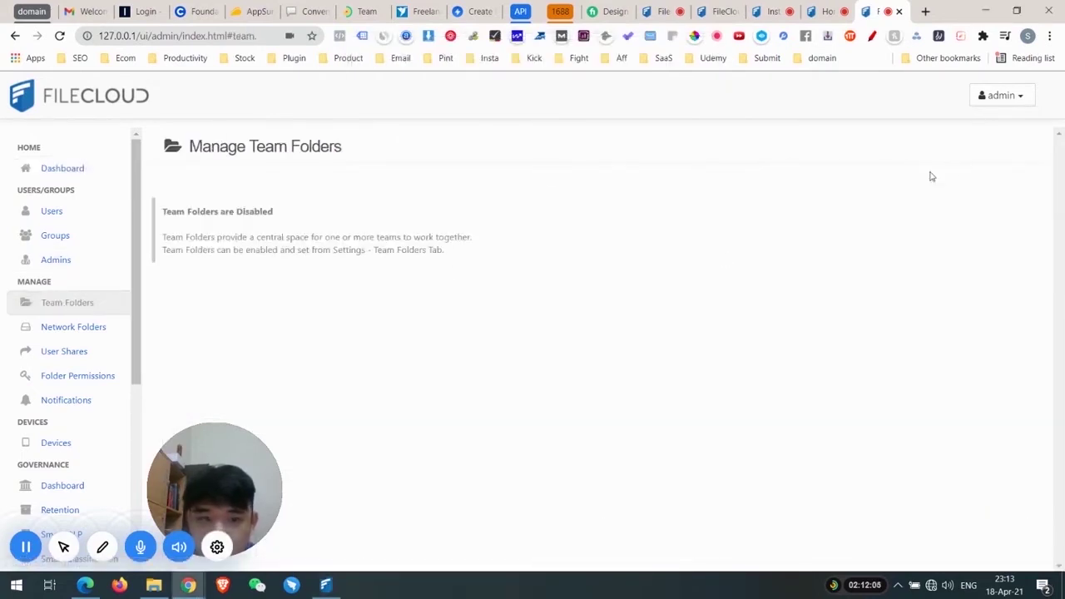
pyautogui.moveTo(200, 212); pyautogui.dragTo(441, 249)
pyautogui.click(337, 251)
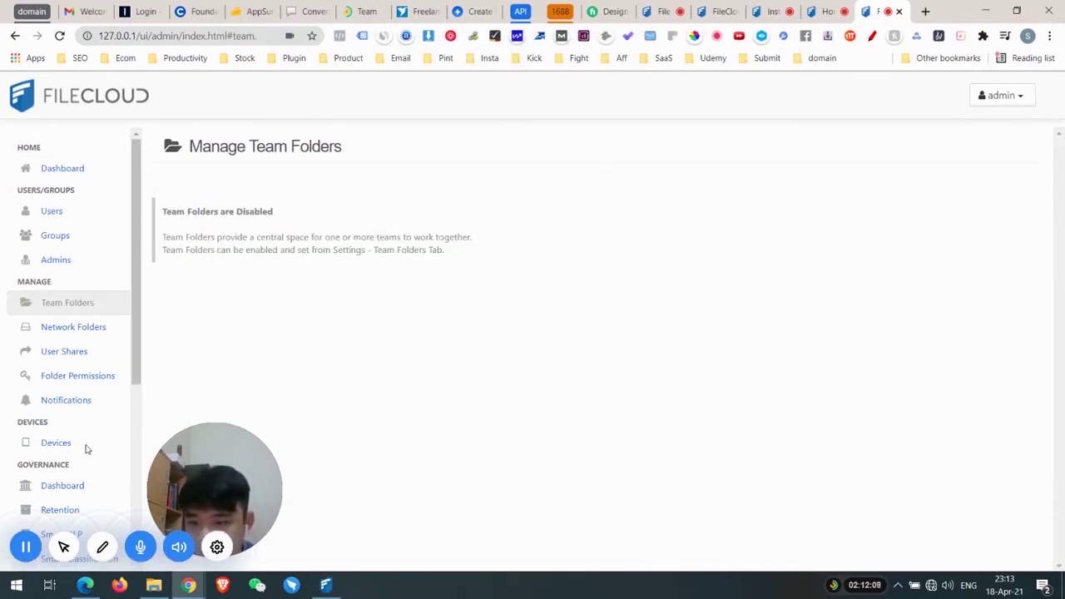
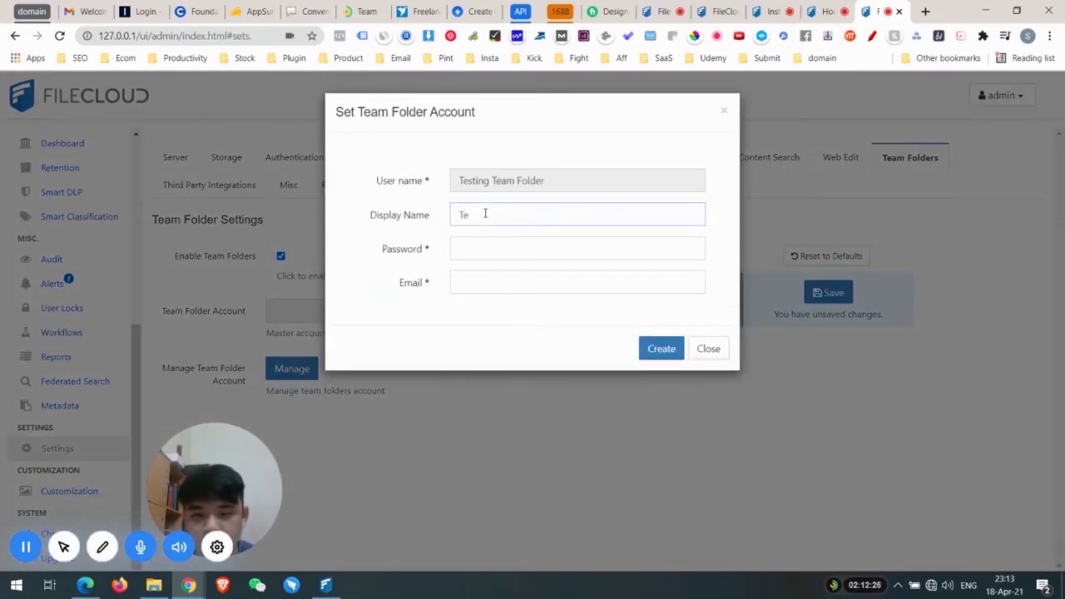
# Fill in the 'Testing Team Folder' display name, password and e-mail, then close the form after the Invalid License error.
pyautogui.write('ing Team Folder')
pyautogui.press('Tab')
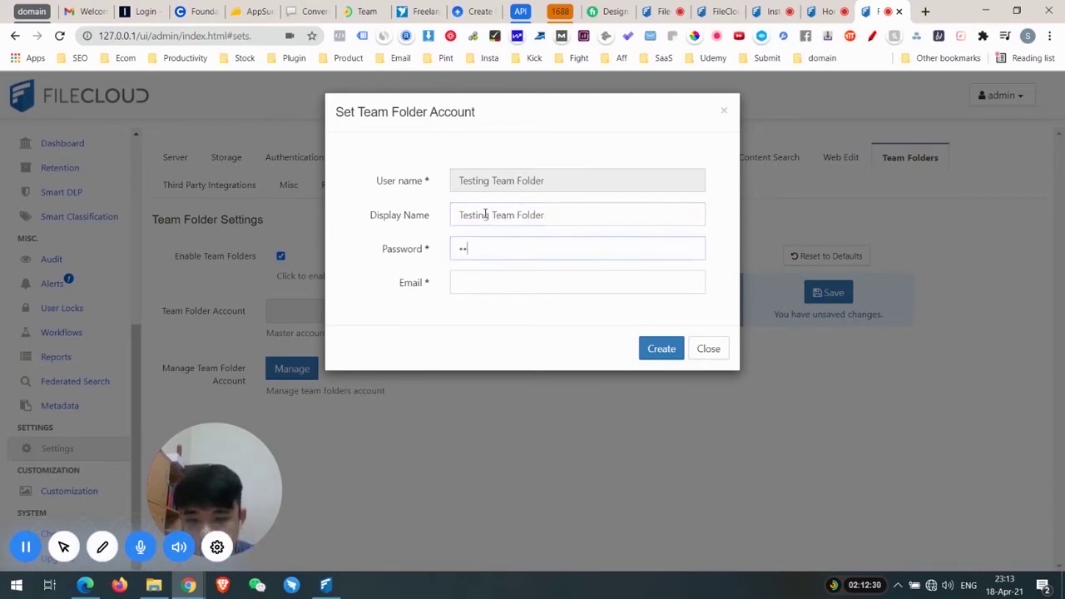
pyautogui.press('Tab')
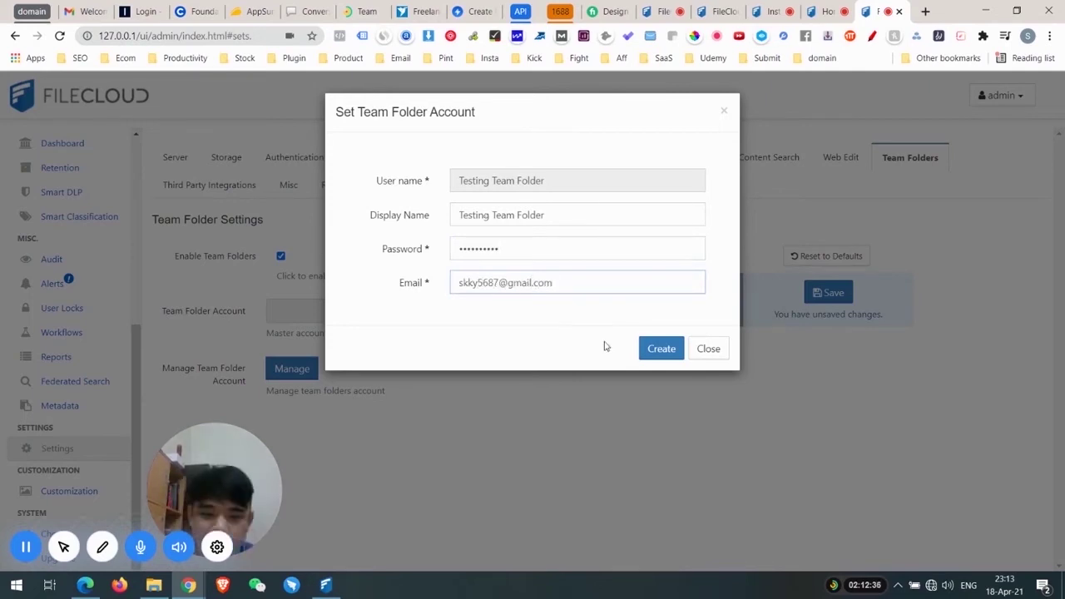
pyautogui.click(644, 343)
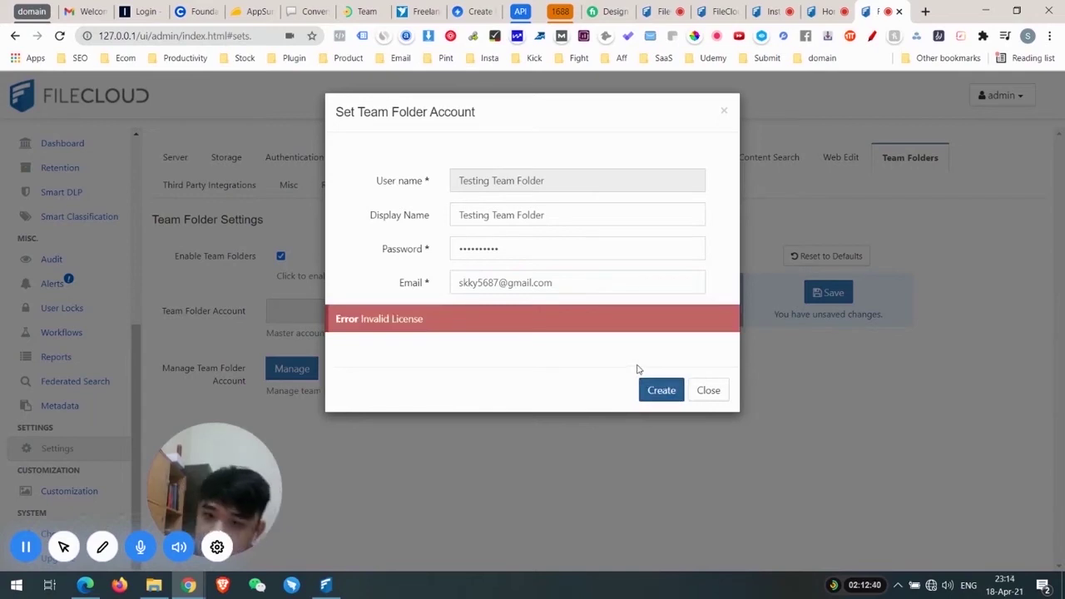
pyautogui.moveTo(428, 329); pyautogui.dragTo(361, 325)
pyautogui.click(373, 328)
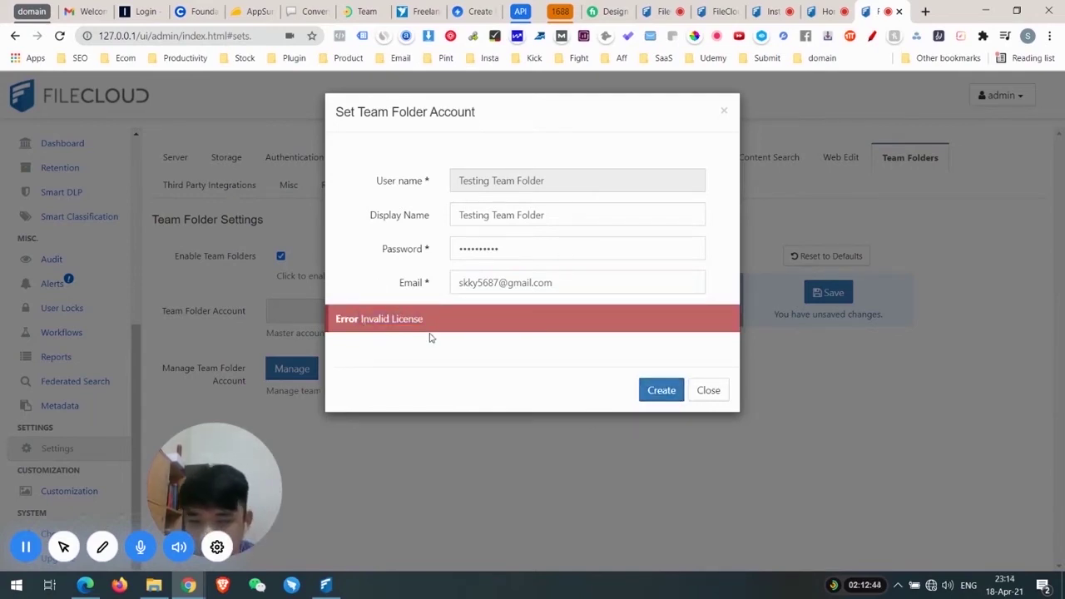
pyautogui.click(712, 396)
pyautogui.scroll(5, 113, 258)
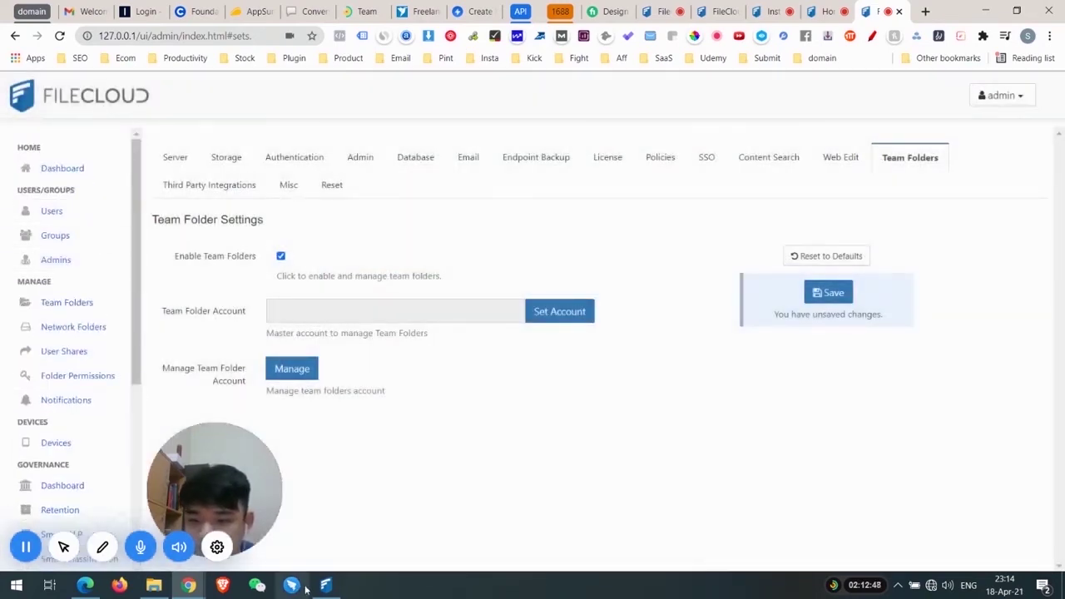
# Check the FileCloud Control Panel, view the License settings showing no licence, and go to the License Portal.
pyautogui.click(325, 585)
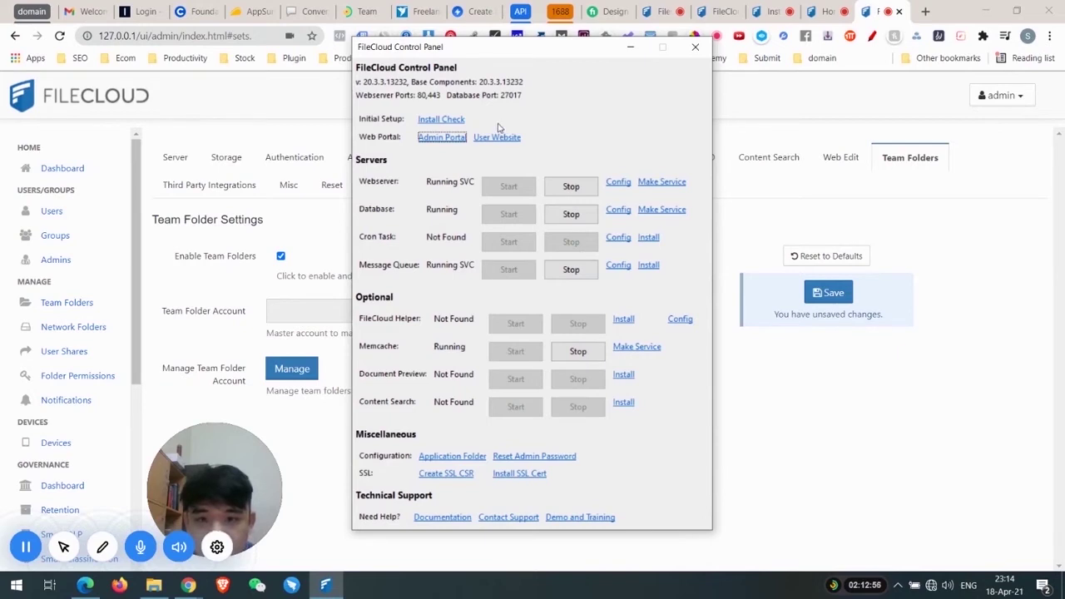
pyautogui.click(237, 125)
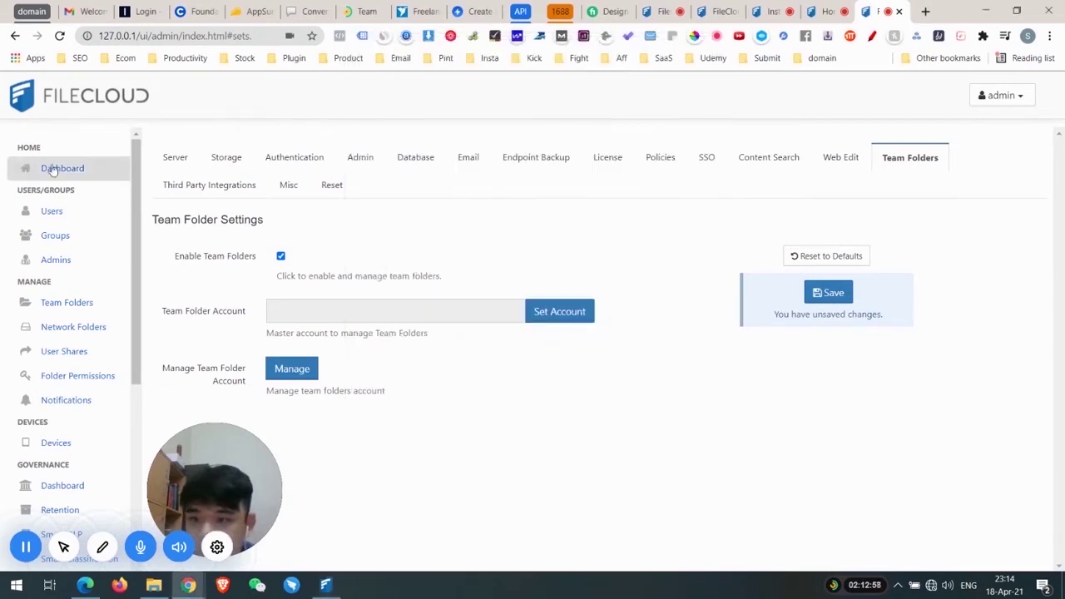
pyautogui.click(599, 165)
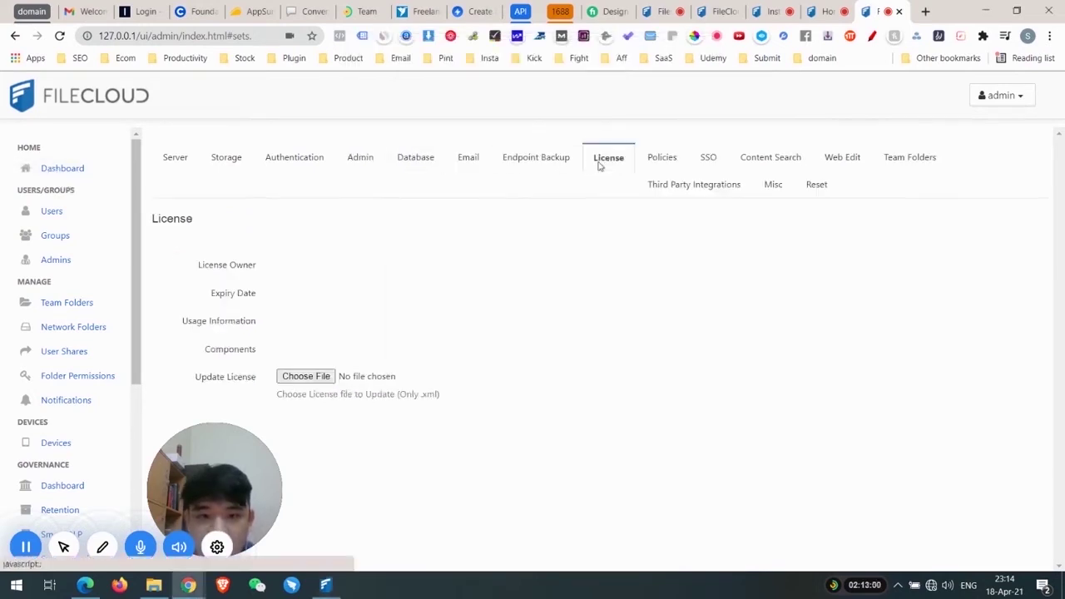
pyautogui.moveTo(221, 481); pyautogui.dragTo(191, 481)
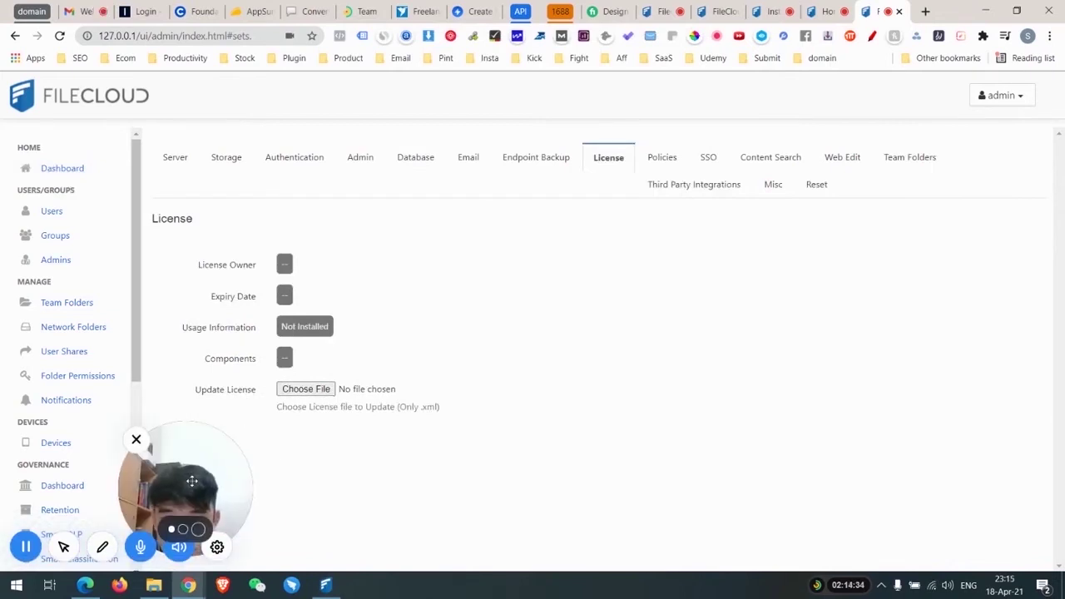
pyautogui.click(85, 584)
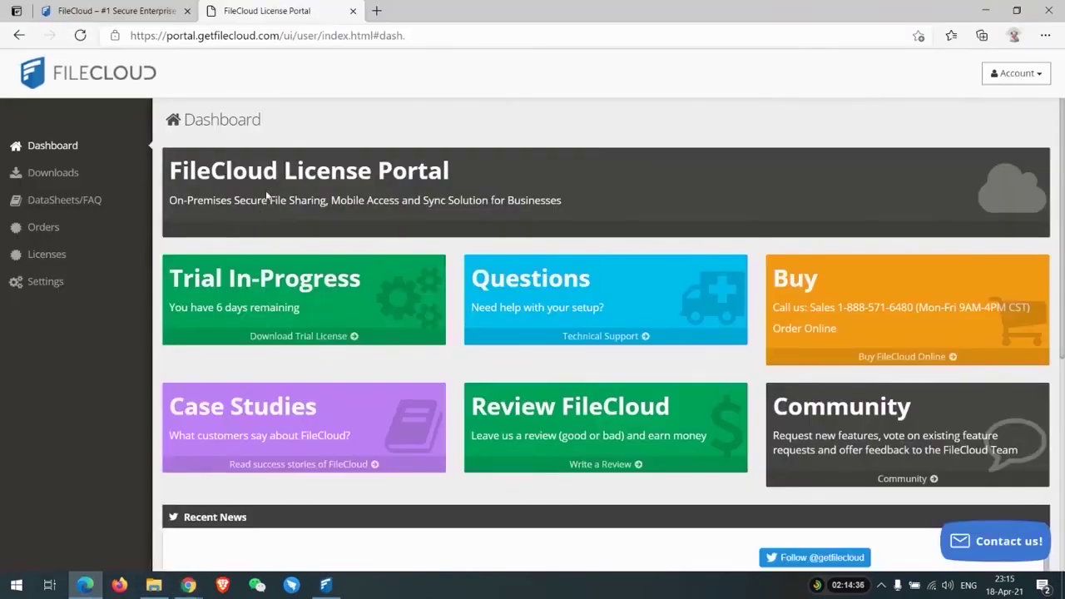
# Download the trial license.xml from the portal's Licenses page and show it in its folder.
pyautogui.click(52, 253)
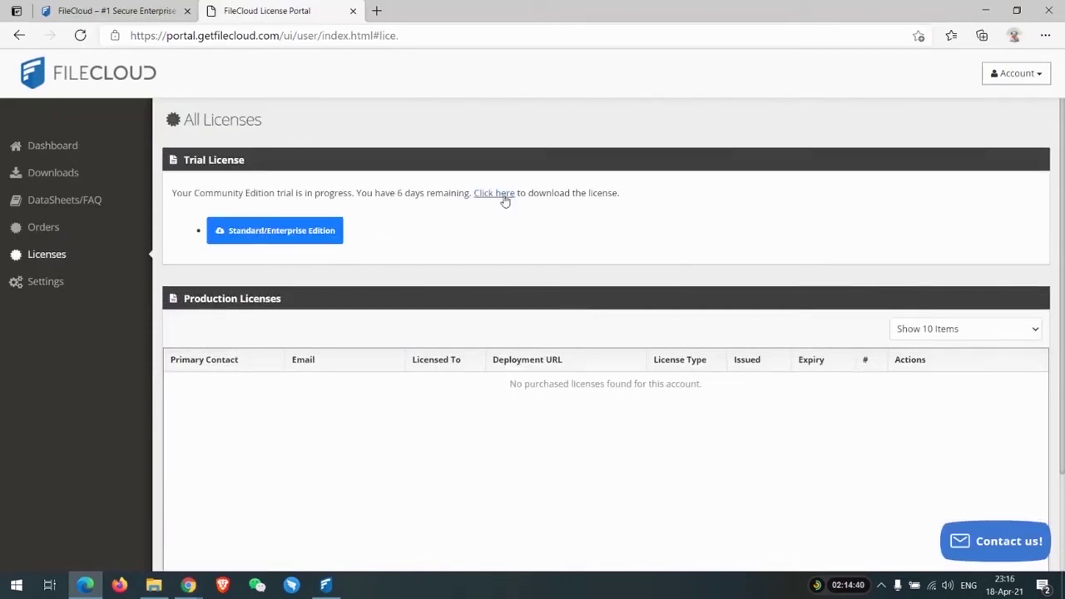
pyautogui.click(502, 196)
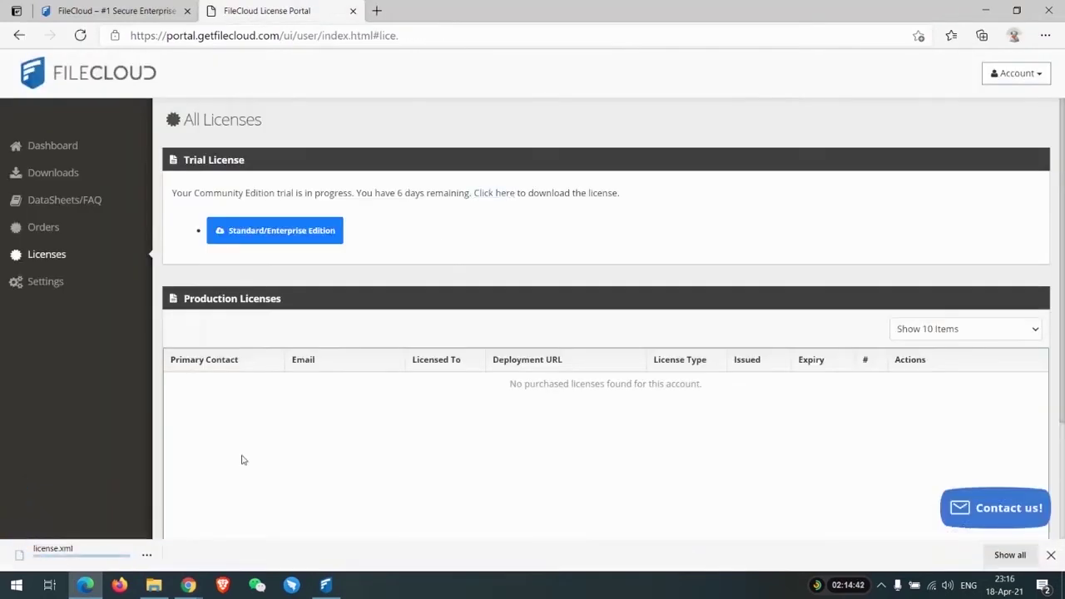
pyautogui.click(146, 555)
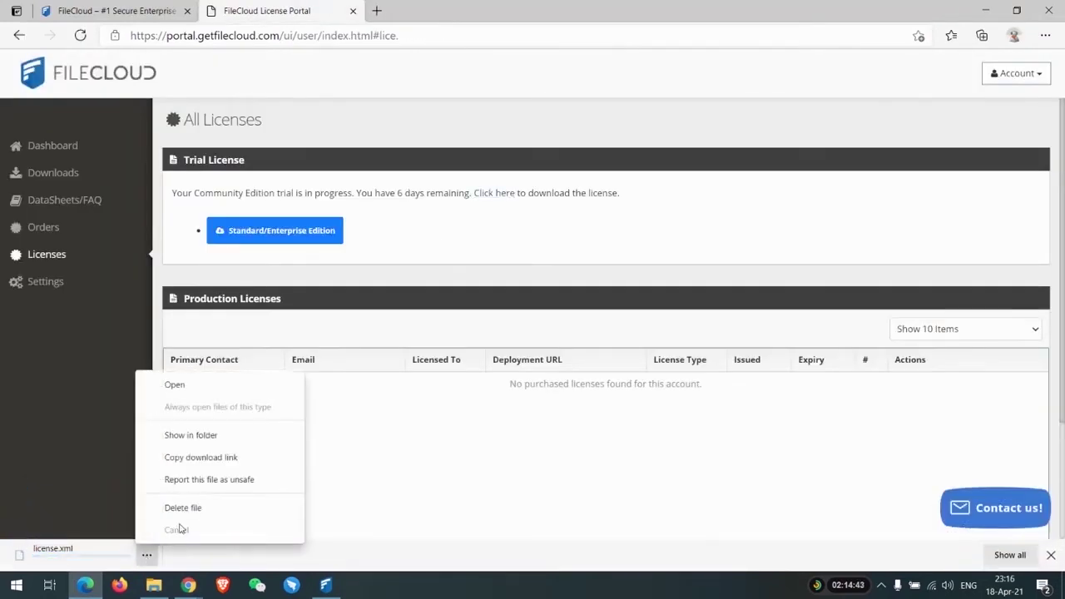
pyautogui.click(194, 437)
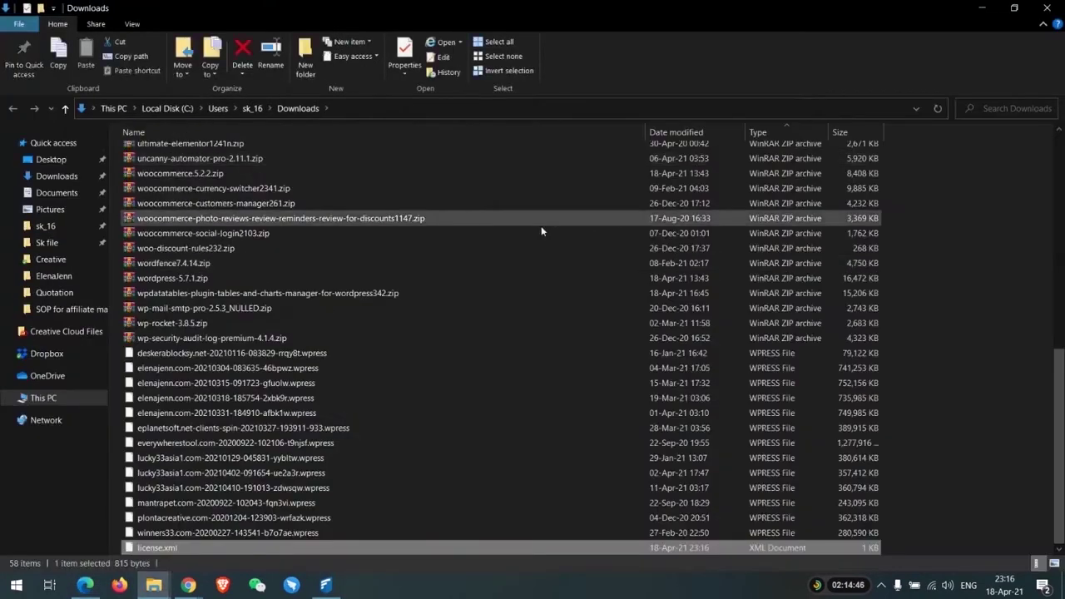
# Close the Downloads folder and return to the FileCloud admin License settings in Chrome.
pyautogui.hotkey('alt', 'F4')
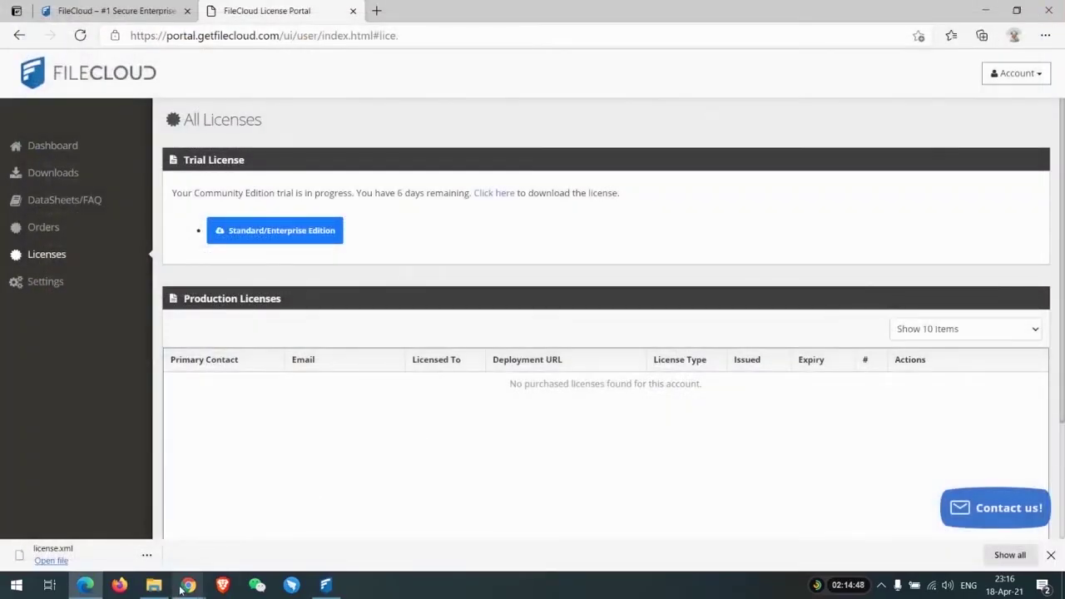
pyautogui.click(153, 585)
pyautogui.moveTo(189, 587)
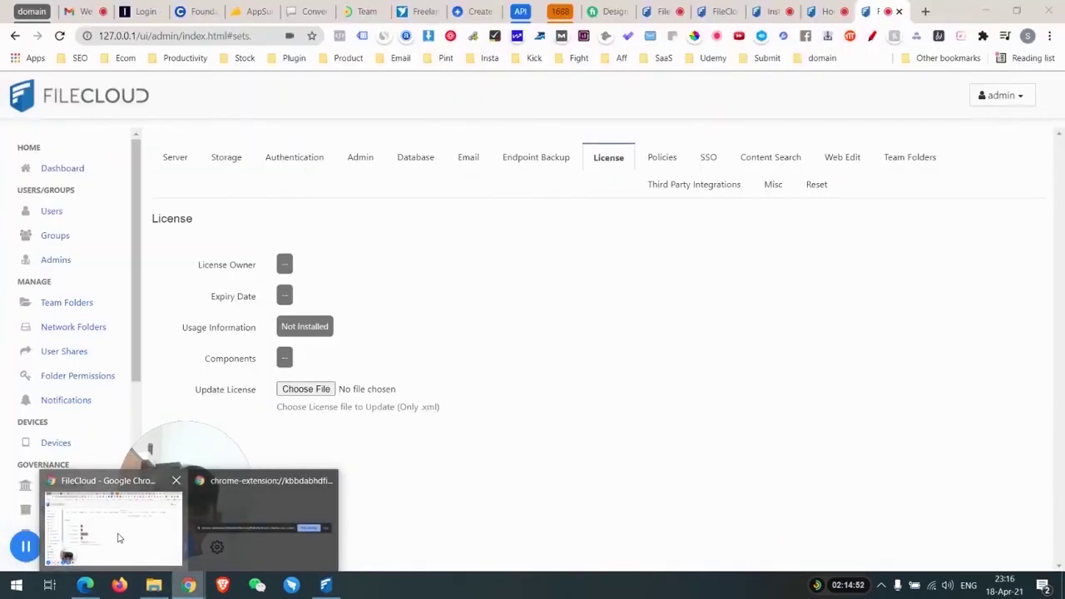
pyautogui.click(119, 536)
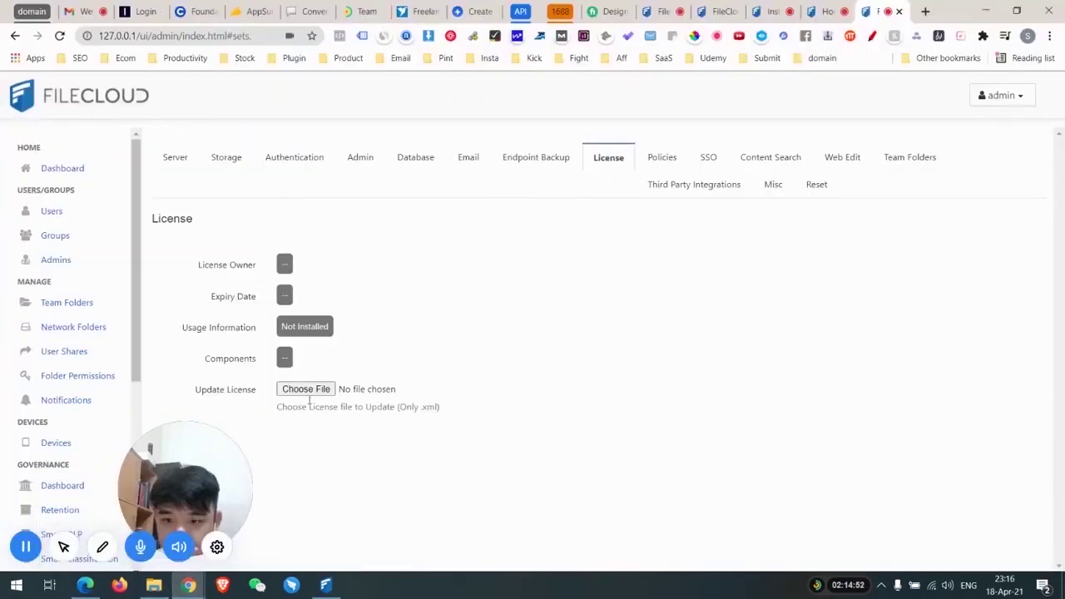
# Upload license.xml from Downloads as the FileCloud licence and save it.
pyautogui.click(319, 390)
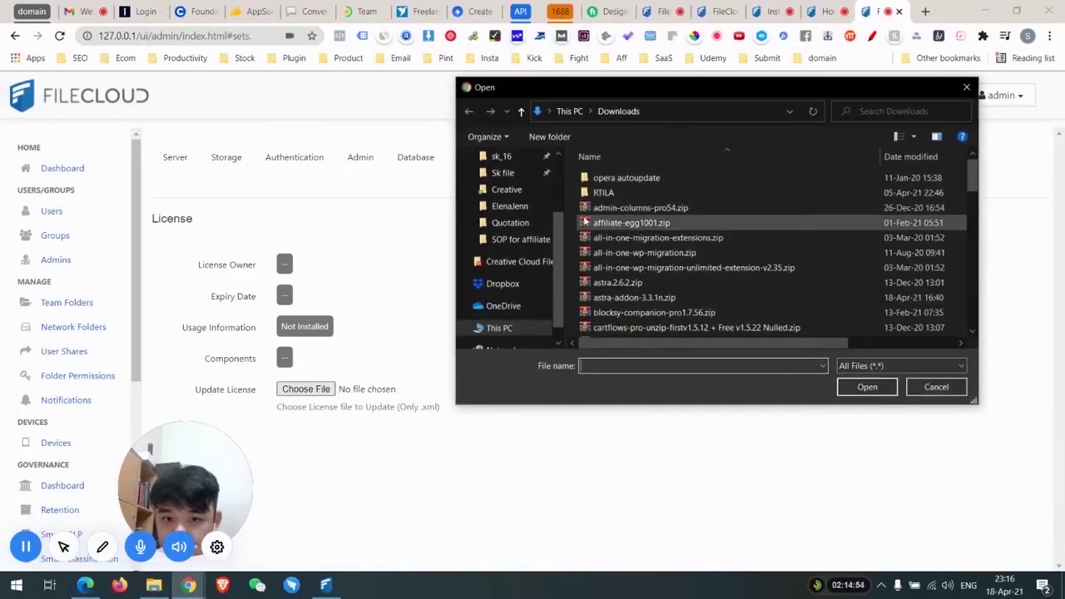
pyautogui.scroll(-15, 646, 275)
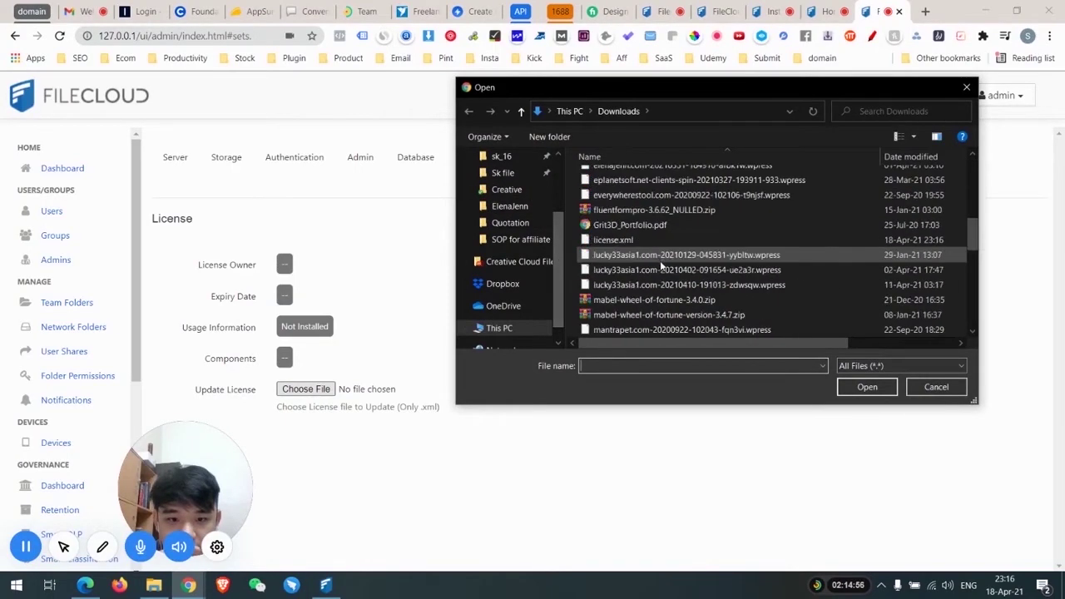
pyautogui.scroll(8, 636, 277)
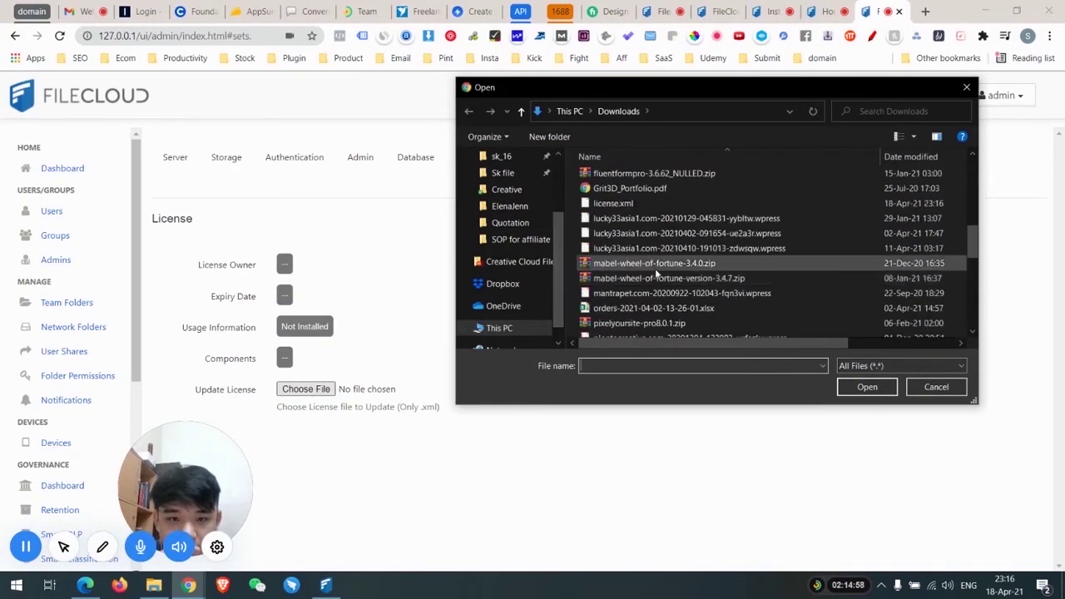
pyautogui.doubleClick(630, 208)
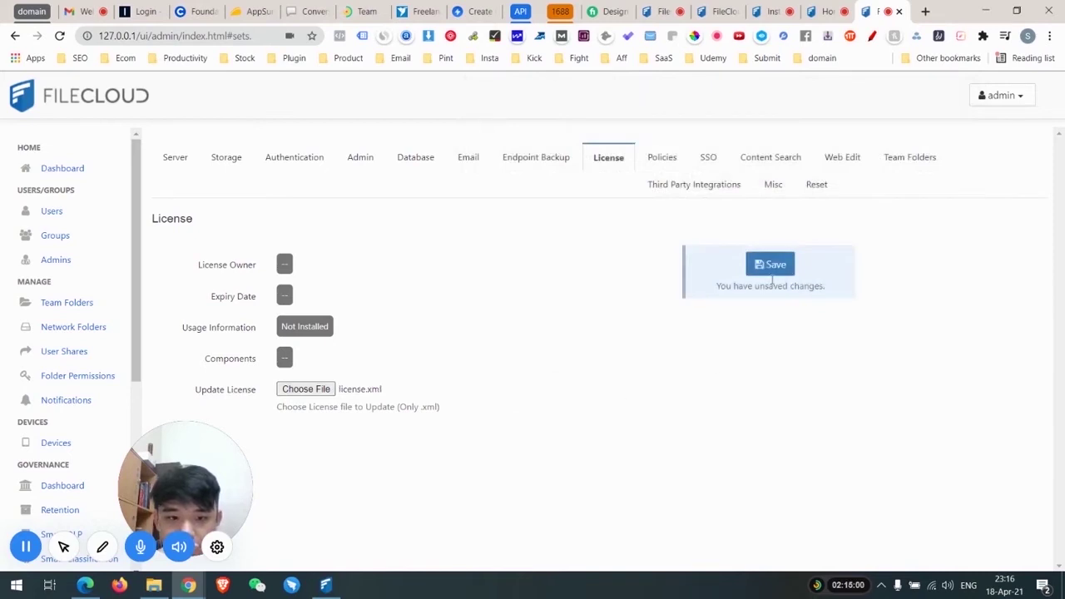
pyautogui.click(771, 267)
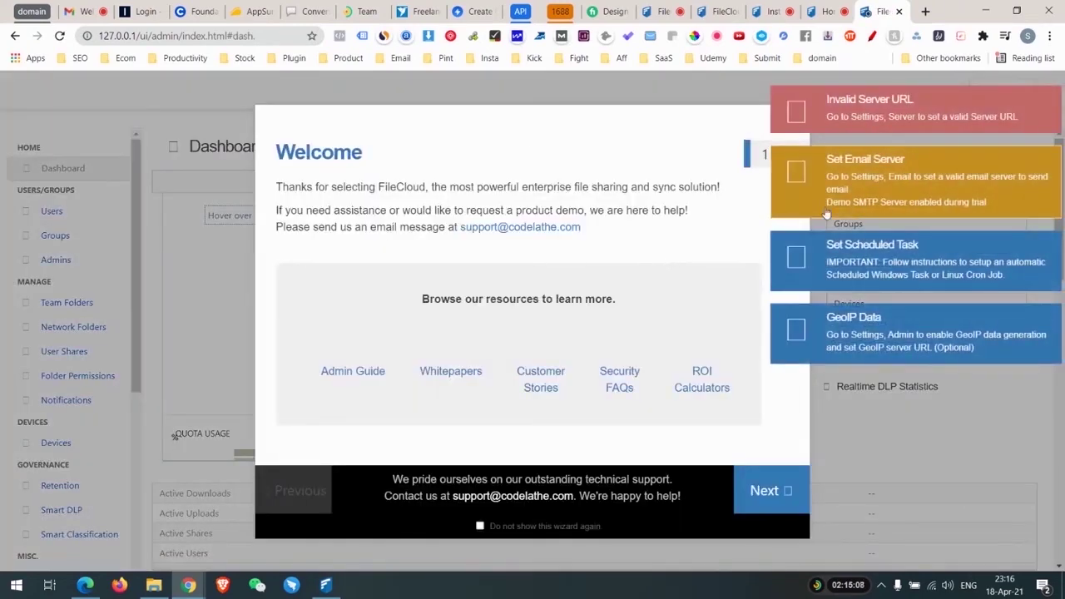
# Close the welcome wizard and dismiss the Server URL, Email Server, Scheduled Task and GeoIP notices.
pyautogui.click(774, 491)
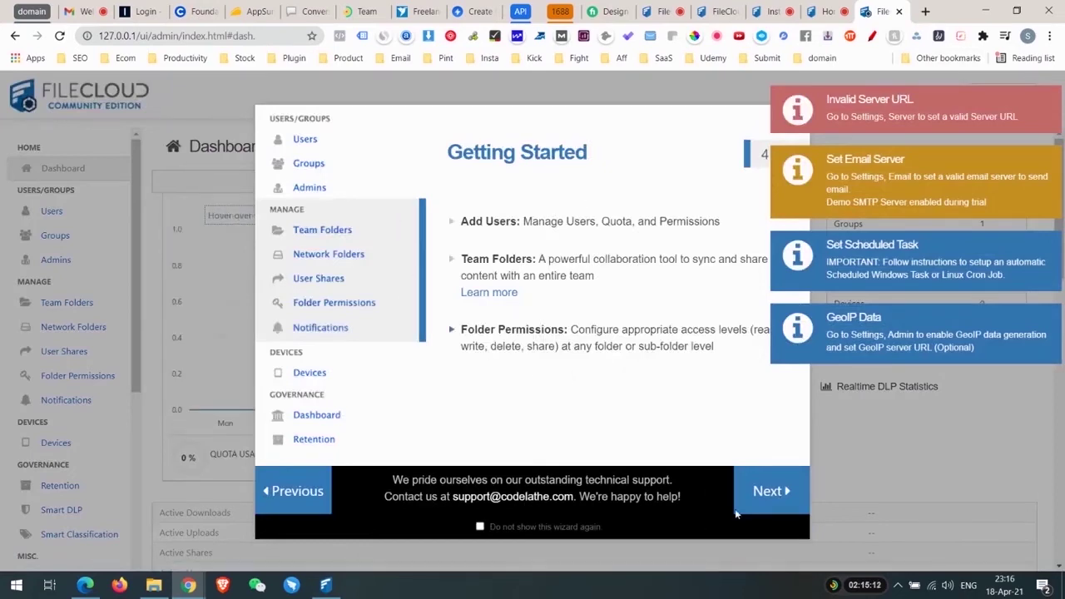
pyautogui.click(766, 491)
pyautogui.click(766, 490)
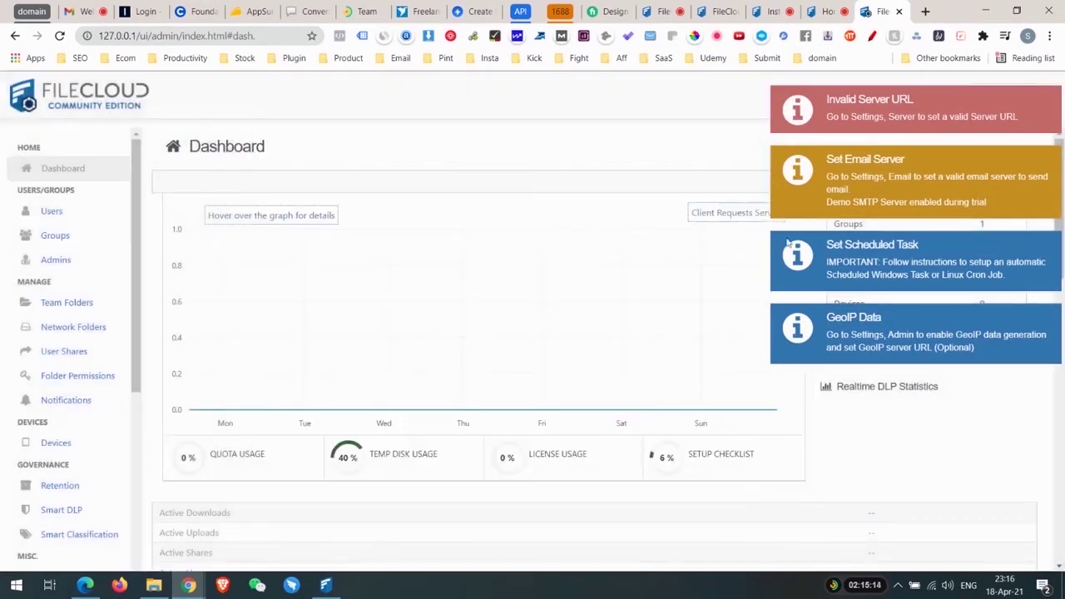
pyautogui.click(896, 113)
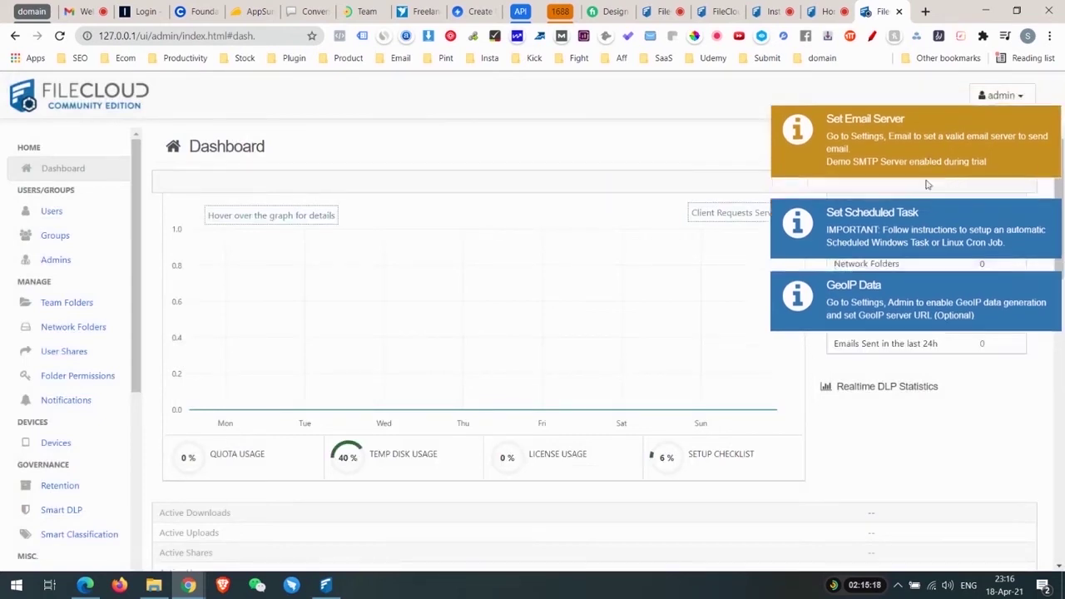
pyautogui.click(894, 121)
pyautogui.click(911, 125)
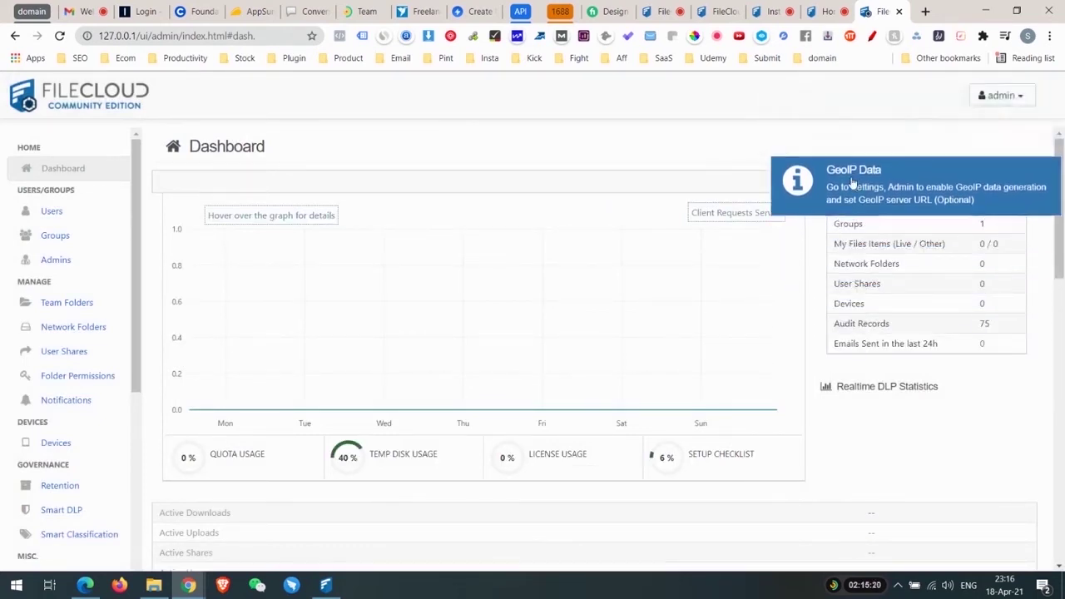
pyautogui.click(908, 125)
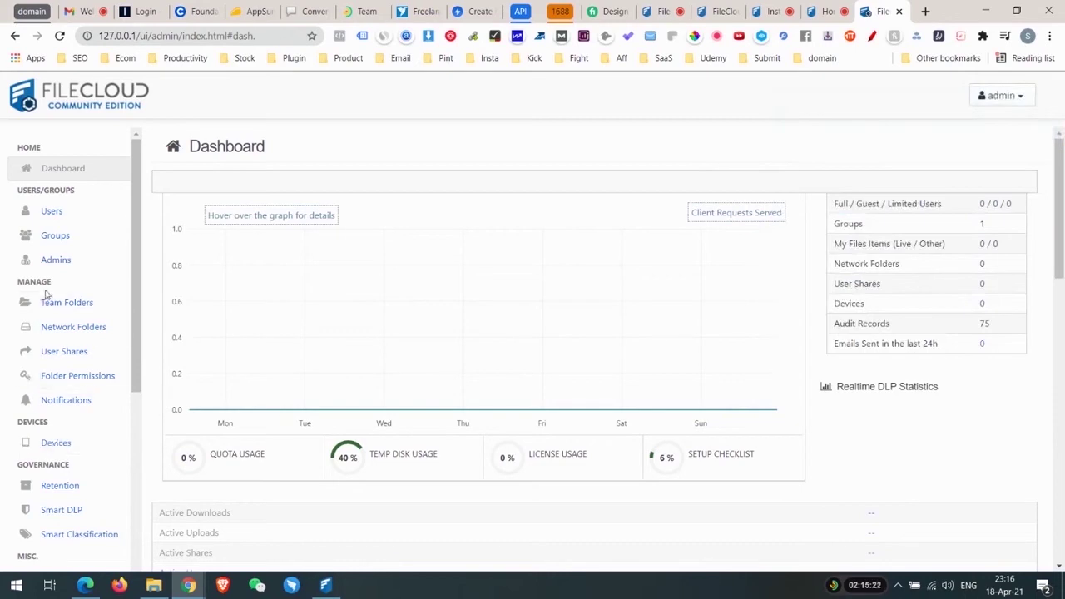
# Go to Settings > Team Folders, where team folders are not enabled.
pyautogui.click(54, 303)
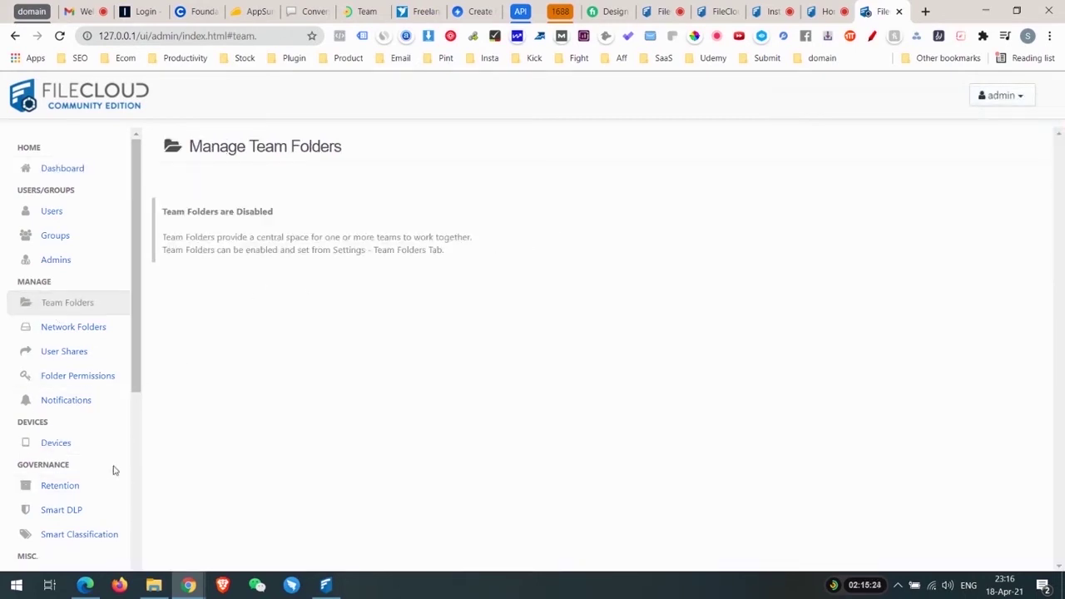
pyautogui.scroll(-4, 111, 468)
pyautogui.click(67, 449)
pyautogui.click(909, 157)
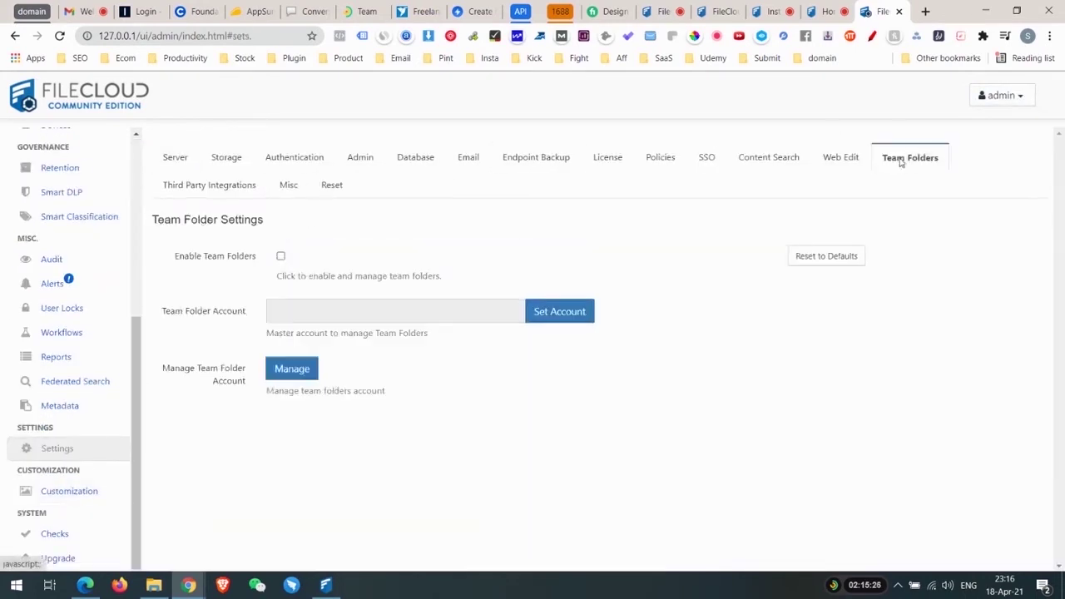
# Enable Team Folders, cancel the mistaken D:\ account, and restart the setup.
pyautogui.click(280, 257)
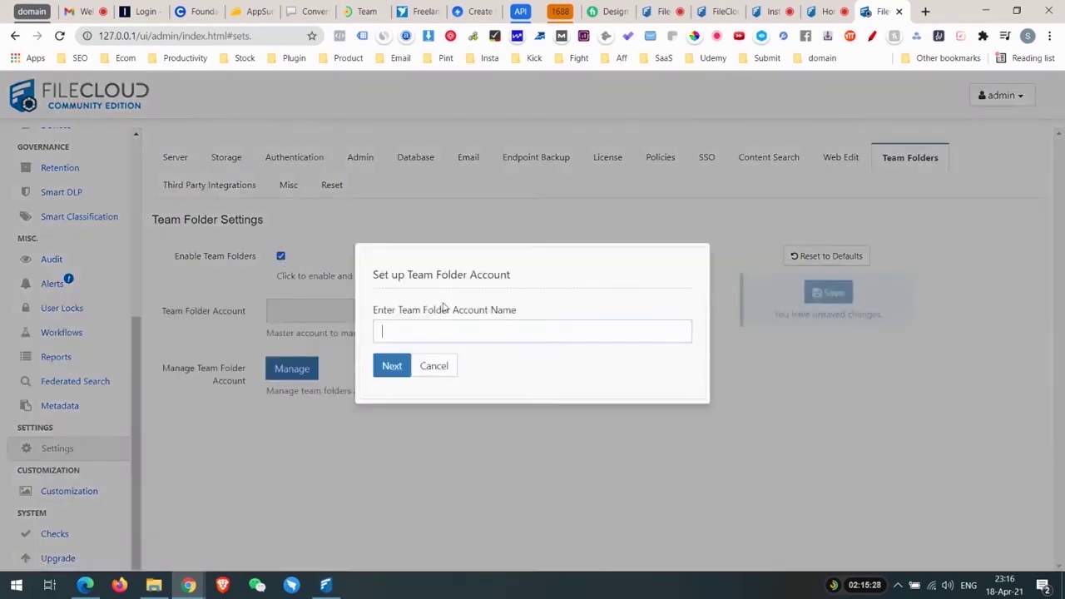
pyautogui.moveTo(401, 311); pyautogui.dragTo(442, 312)
pyautogui.click(422, 337)
pyautogui.write('D:\\')
pyautogui.click(392, 366)
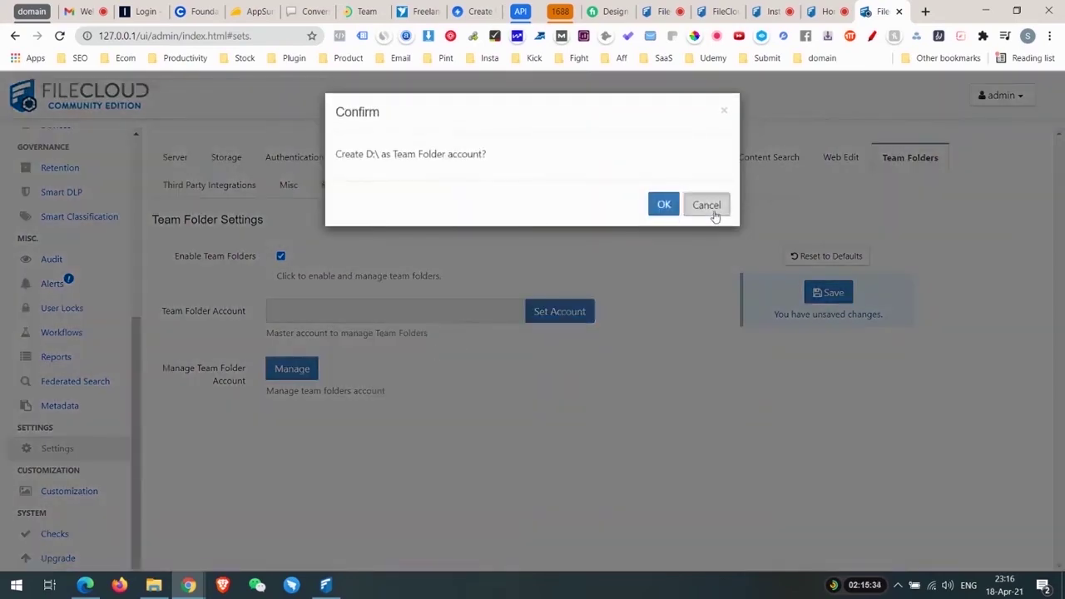
pyautogui.click(708, 206)
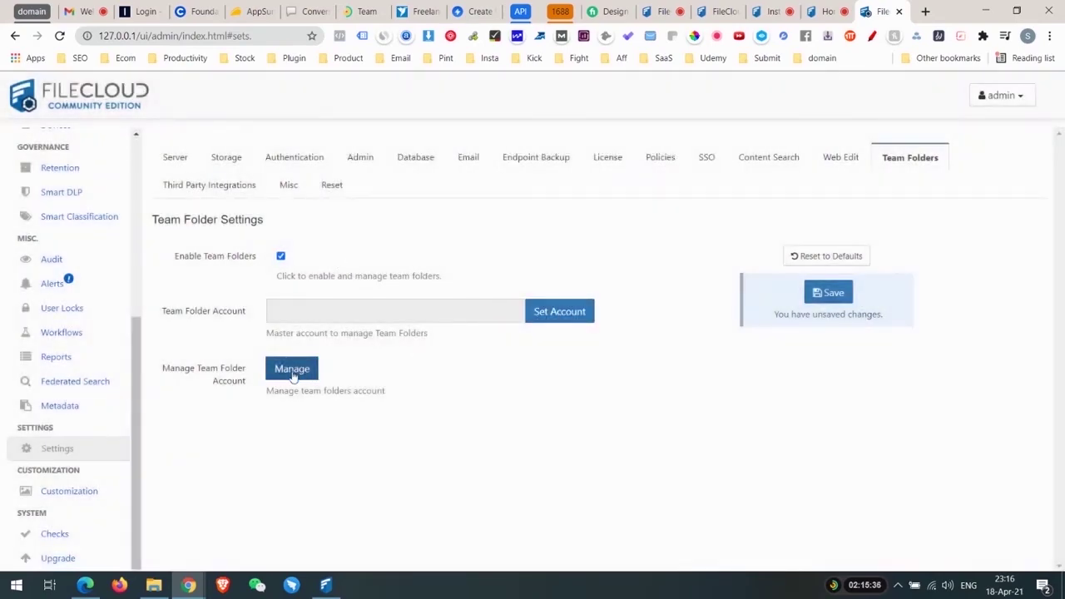
pyautogui.click(280, 257)
pyautogui.click(280, 256)
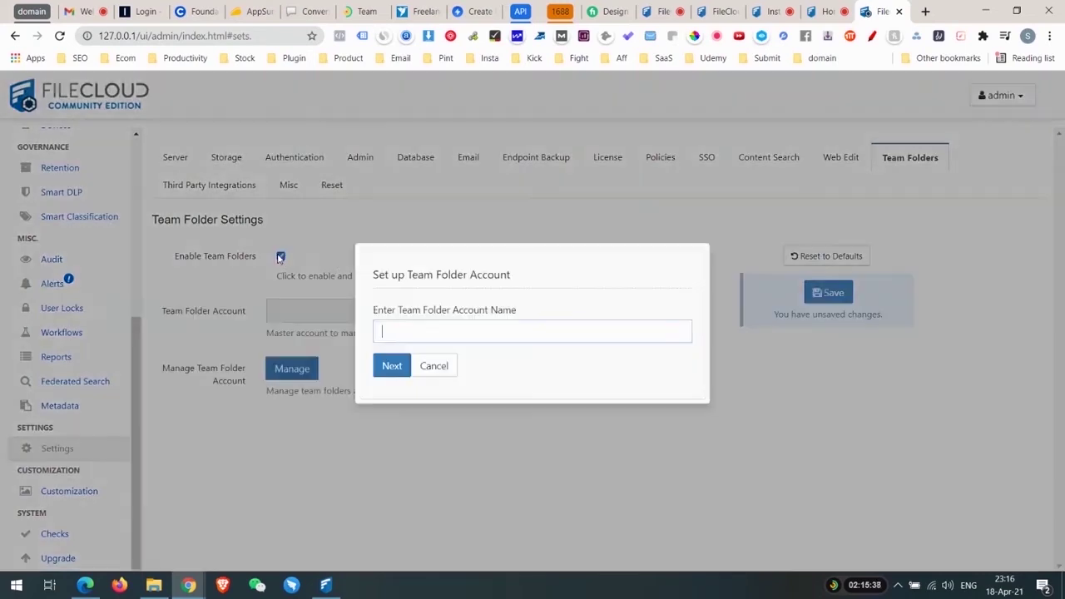
# Enter 'Team Folder' as the team folder account name and confirm creating it.
pyautogui.write('T')
pyautogui.doubleClick(387, 331)
pyautogui.click(385, 330)
pyautogui.write('eam Folder')
pyautogui.click(391, 366)
pyautogui.click(664, 206)
# Create the Team Folder account with display name Testing Team, a password and e-mail.
pyautogui.click(536, 211)
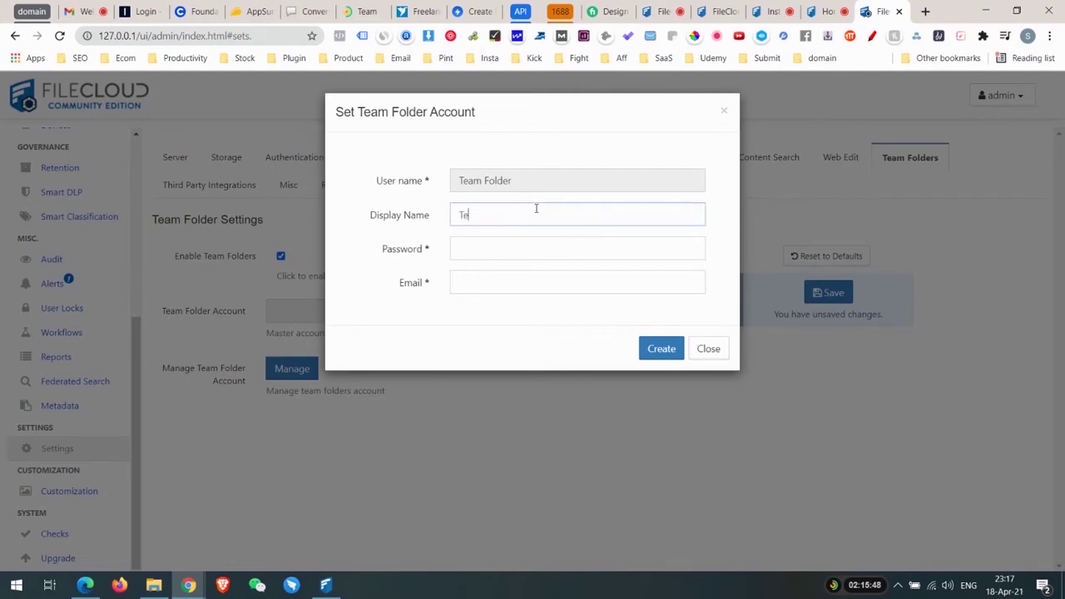
pyautogui.press('Tab')
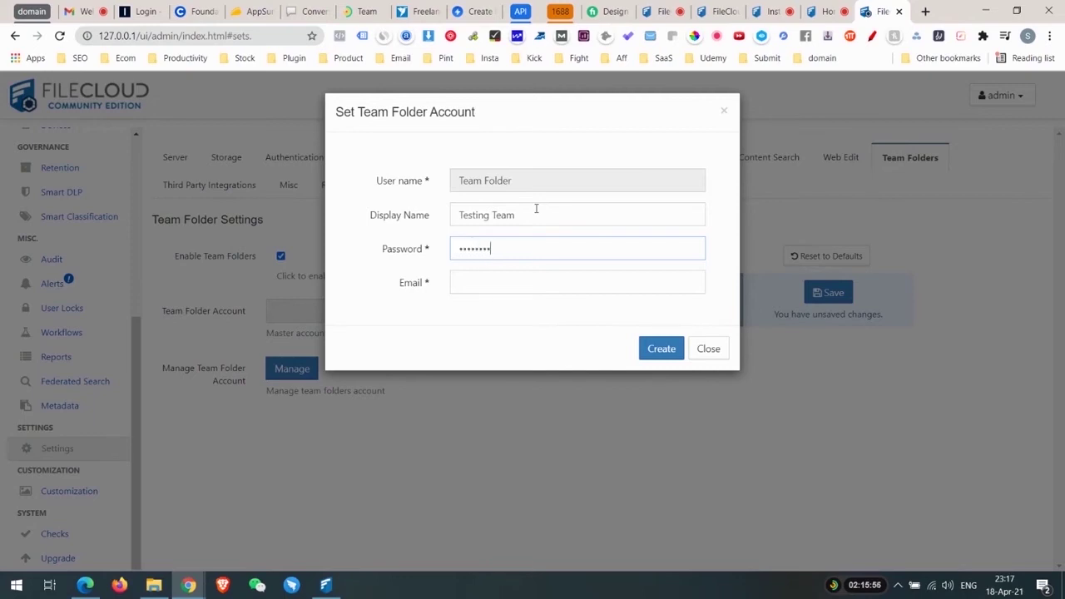
pyautogui.press('Tab')
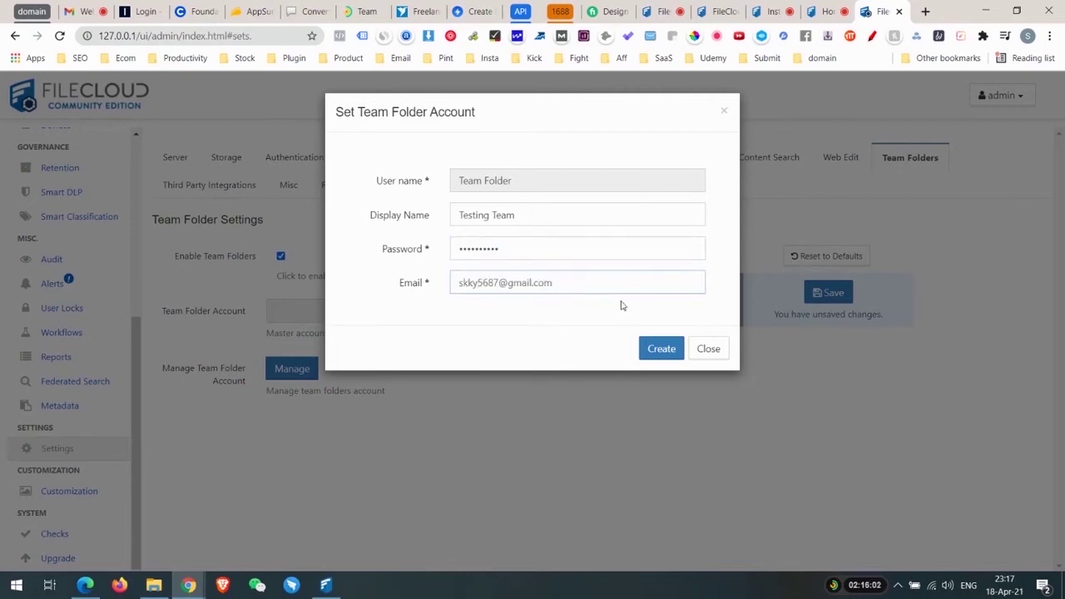
pyautogui.click(658, 355)
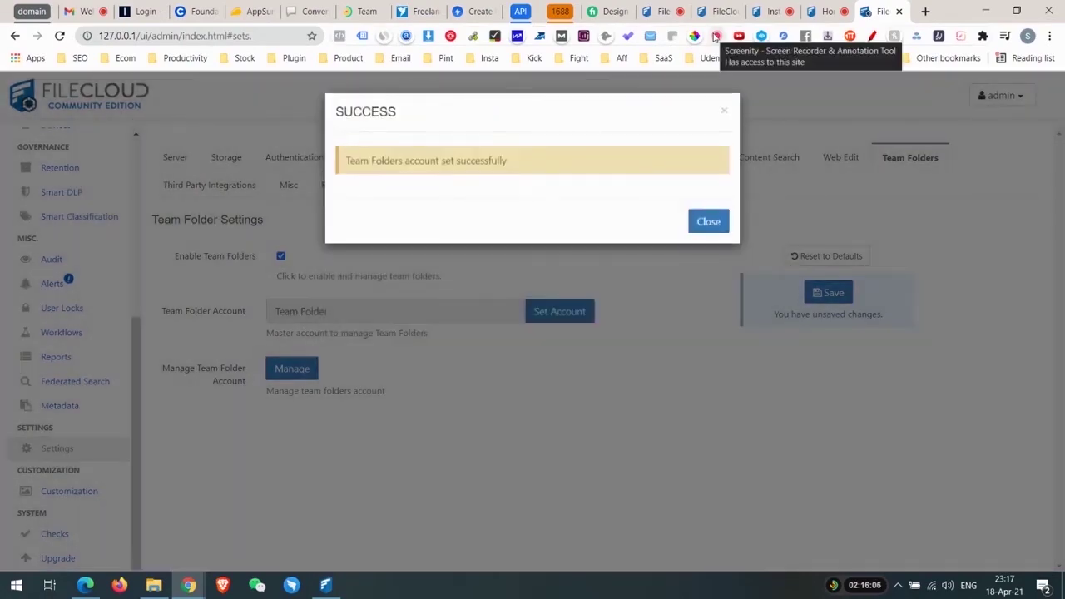
pyautogui.click(696, 221)
pyautogui.moveTo(196, 589)
pyautogui.click(262, 515)
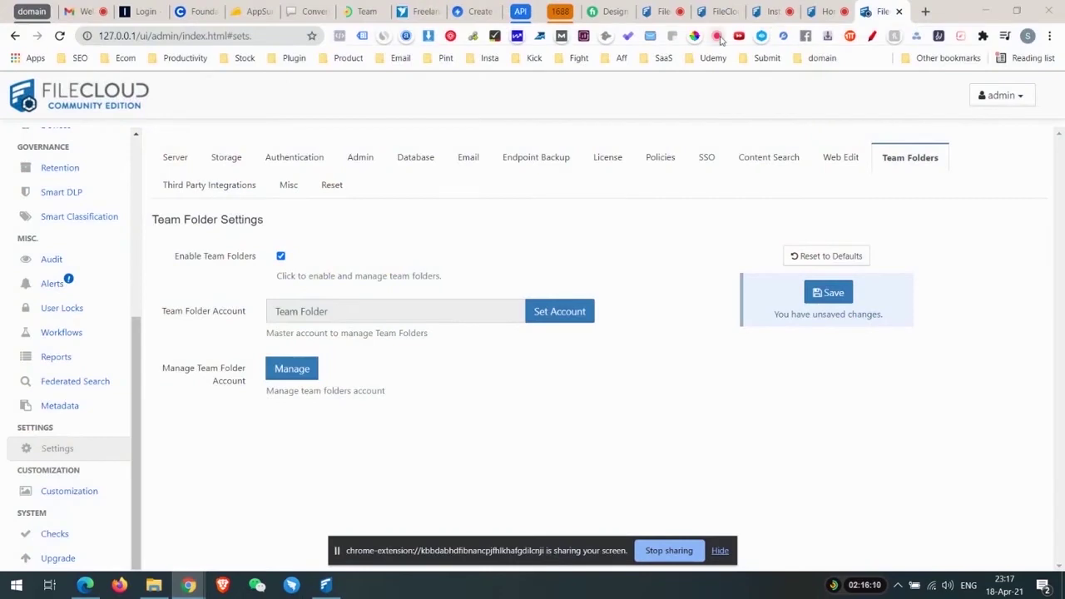
pyautogui.click(720, 551)
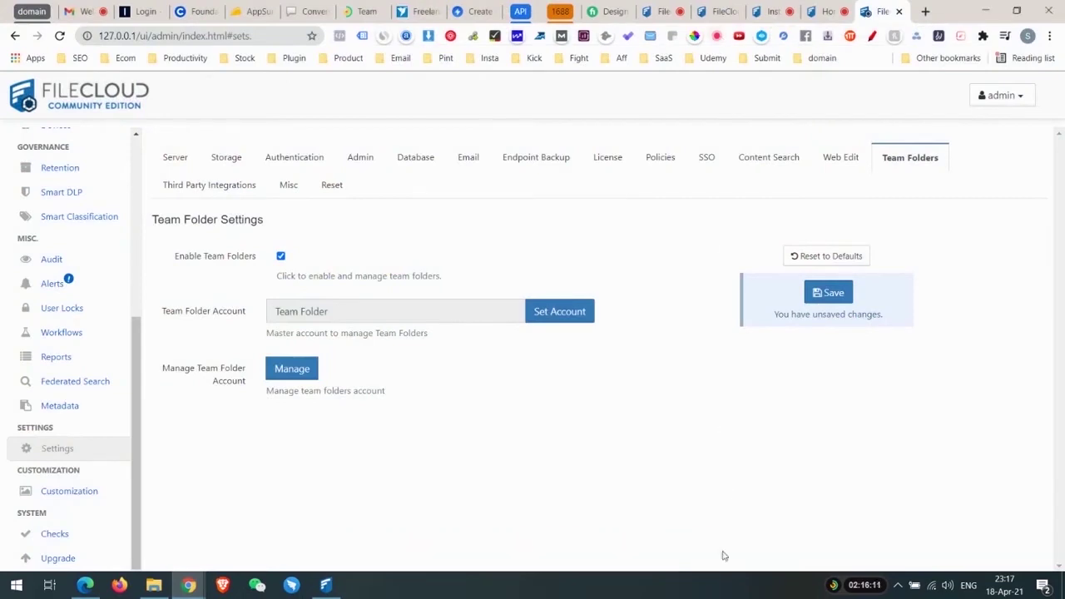
# Add a team folder named Testing123 from the Team Folders page.
pyautogui.scroll(4, 71, 281)
pyautogui.click(66, 307)
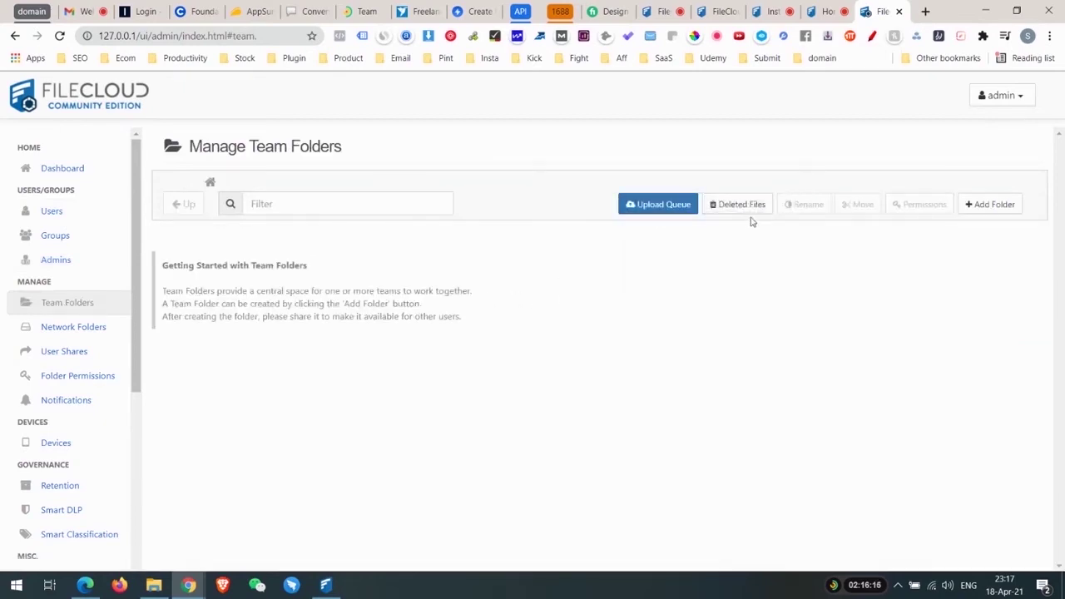
pyautogui.click(981, 204)
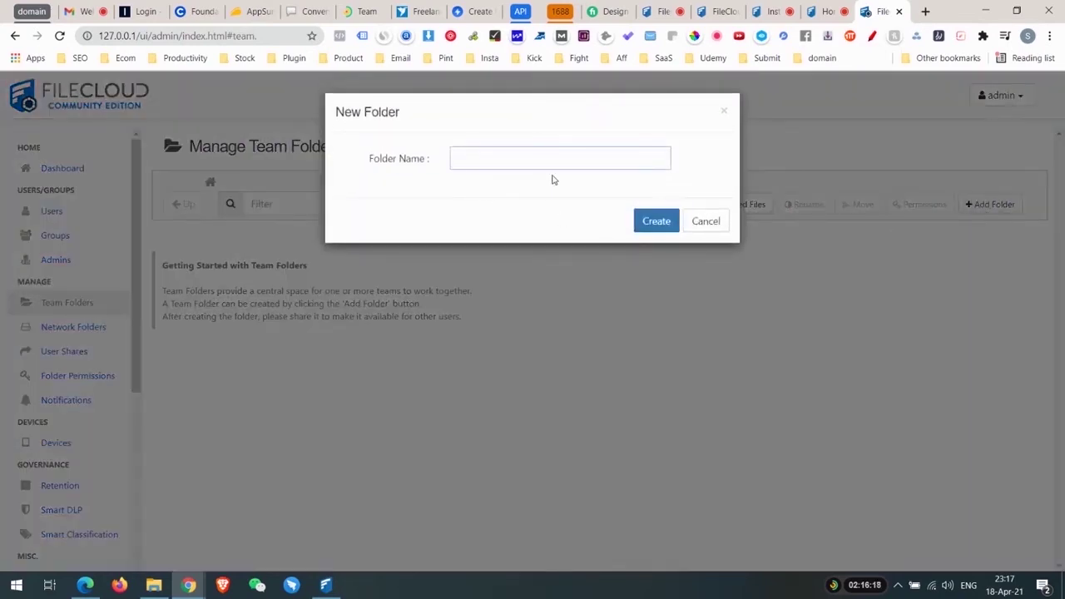
pyautogui.write('Testing123')
pyautogui.click(641, 221)
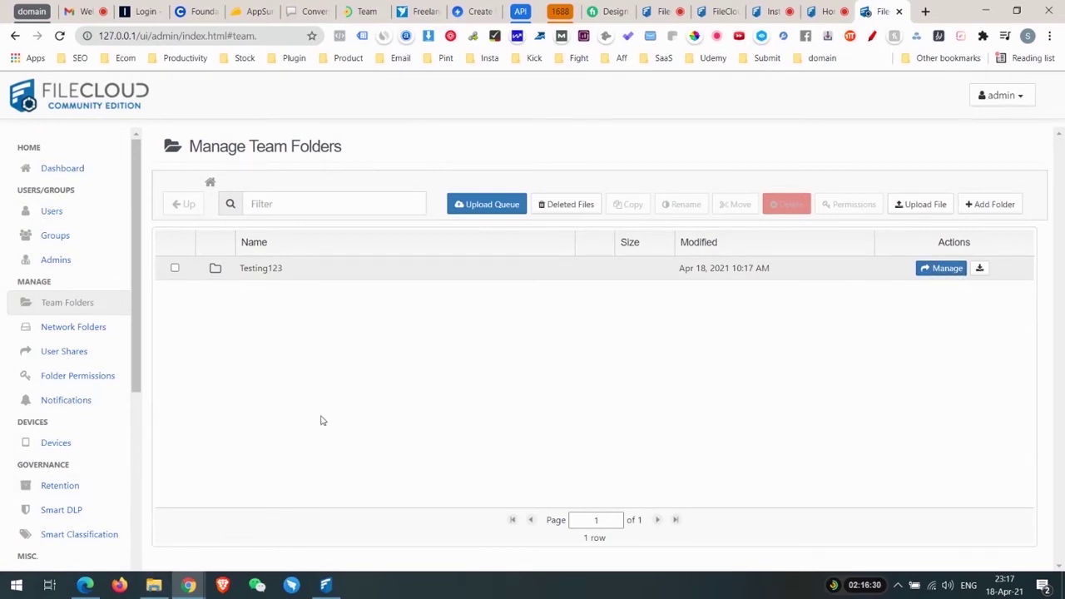
# Browse File Explorer between This PC, Recovery (D:) and the xampp folder.
pyautogui.click(158, 586)
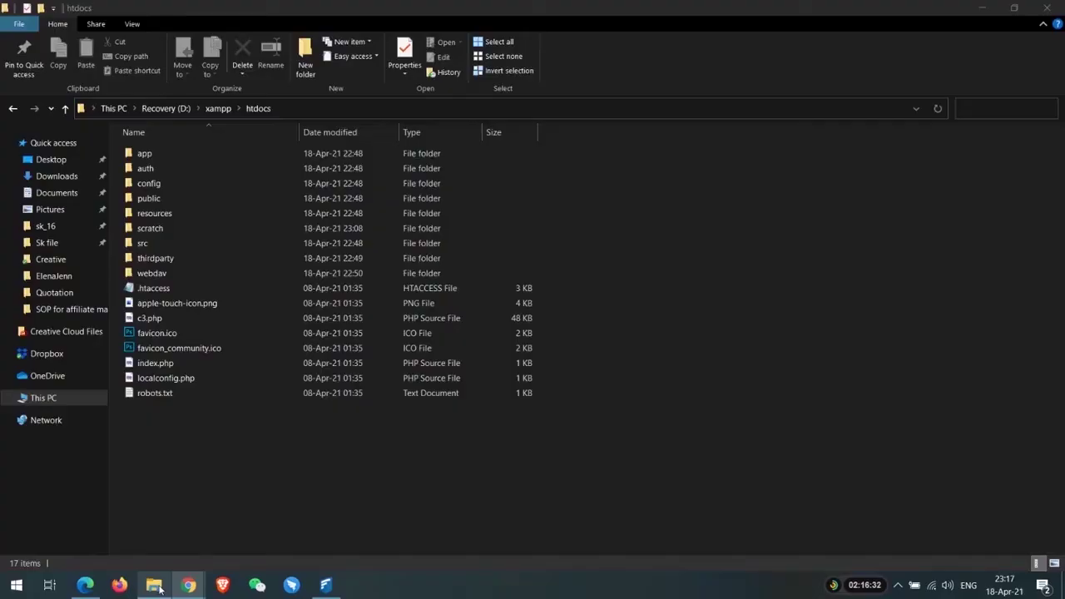
pyautogui.click(189, 585)
pyautogui.click(154, 586)
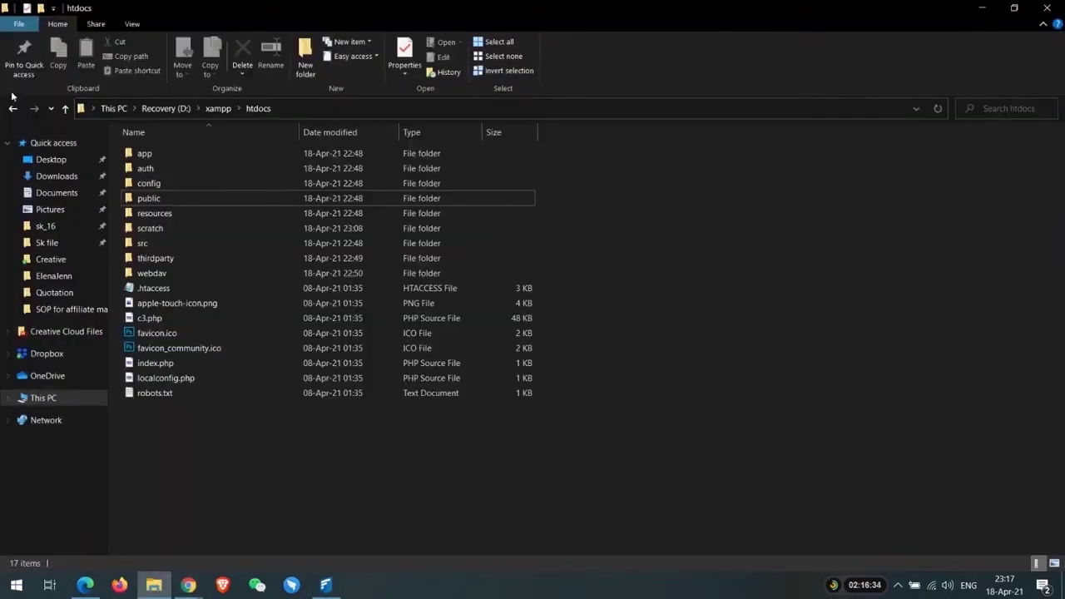
pyautogui.click(12, 109)
pyautogui.click(13, 109)
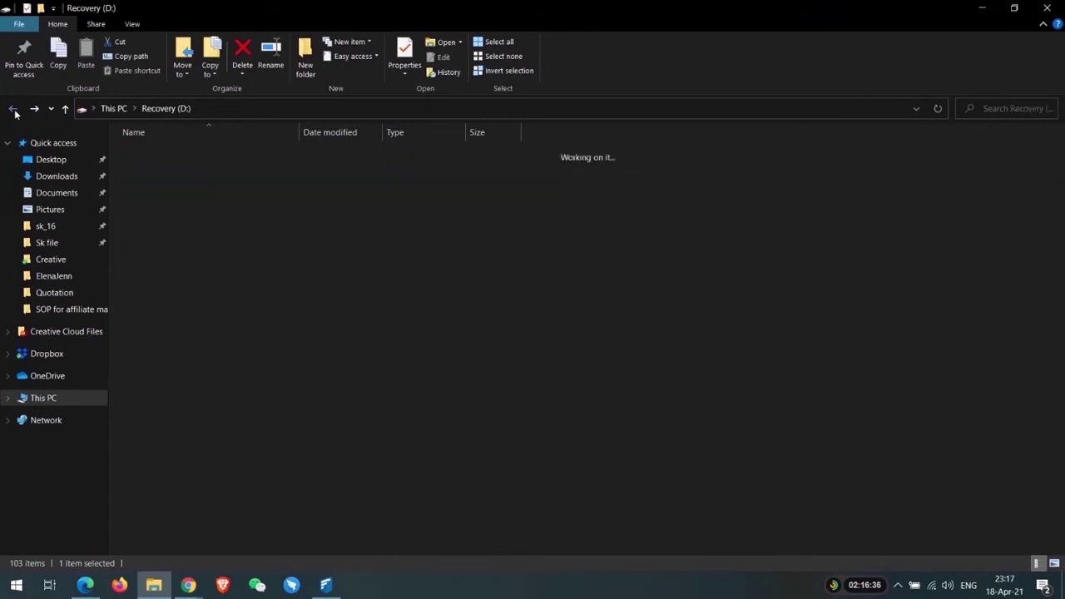
pyautogui.click(14, 109)
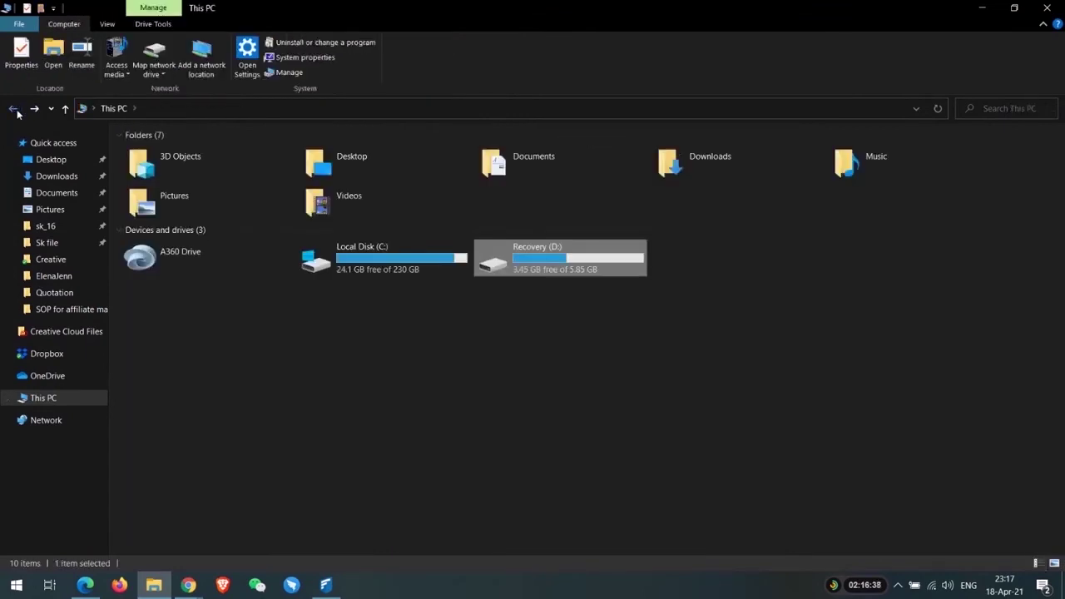
pyautogui.click(36, 109)
pyautogui.click(36, 109)
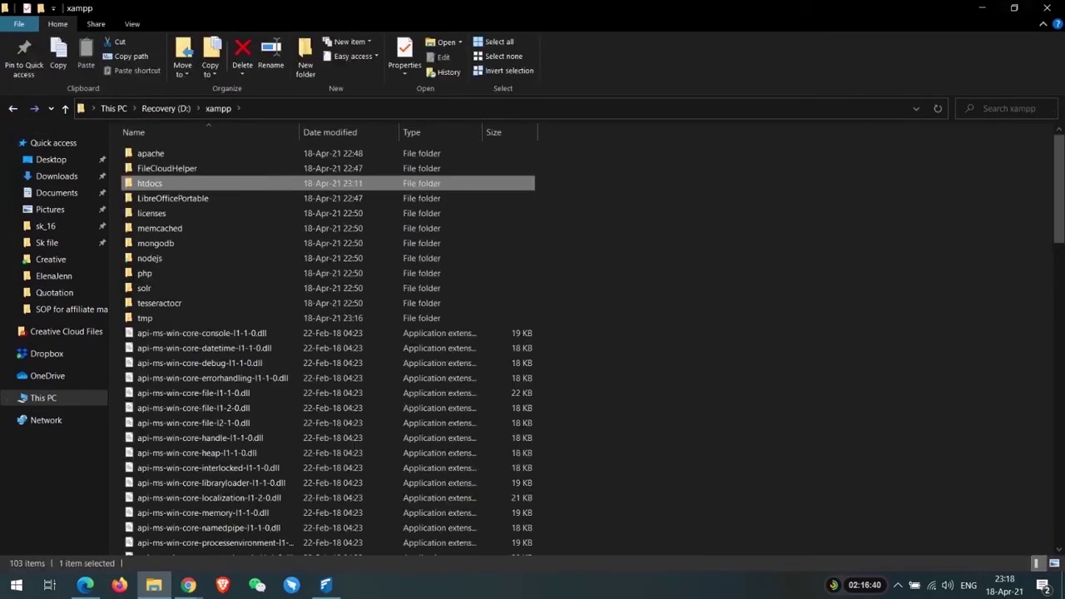
pyautogui.click(981, 8)
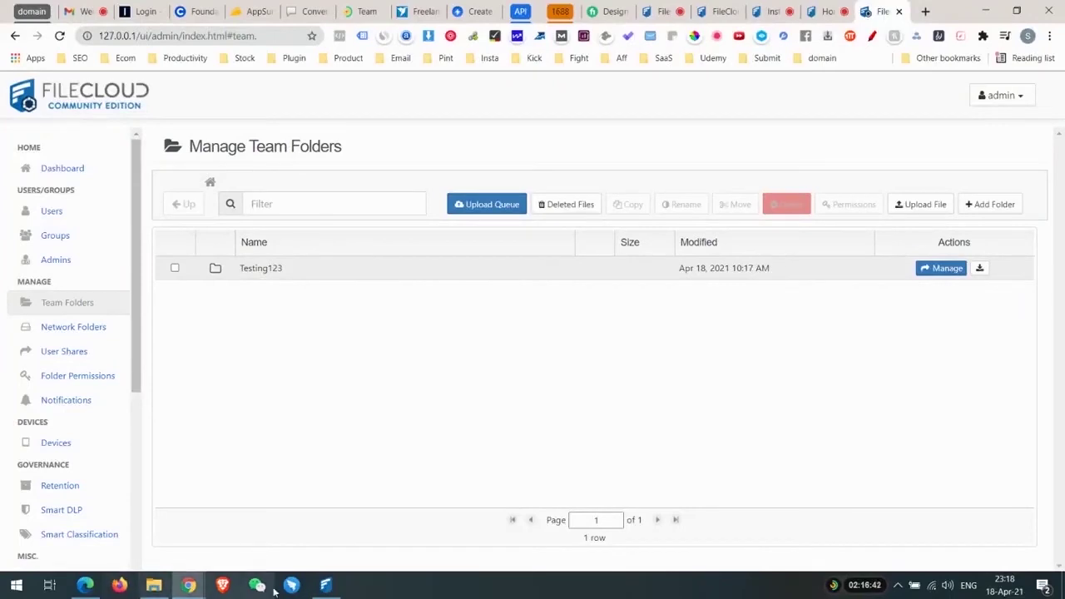
# Open the FileCloud Control Panel and bring File Explorer to the 15. Filecloud installers folder.
pyautogui.click(326, 585)
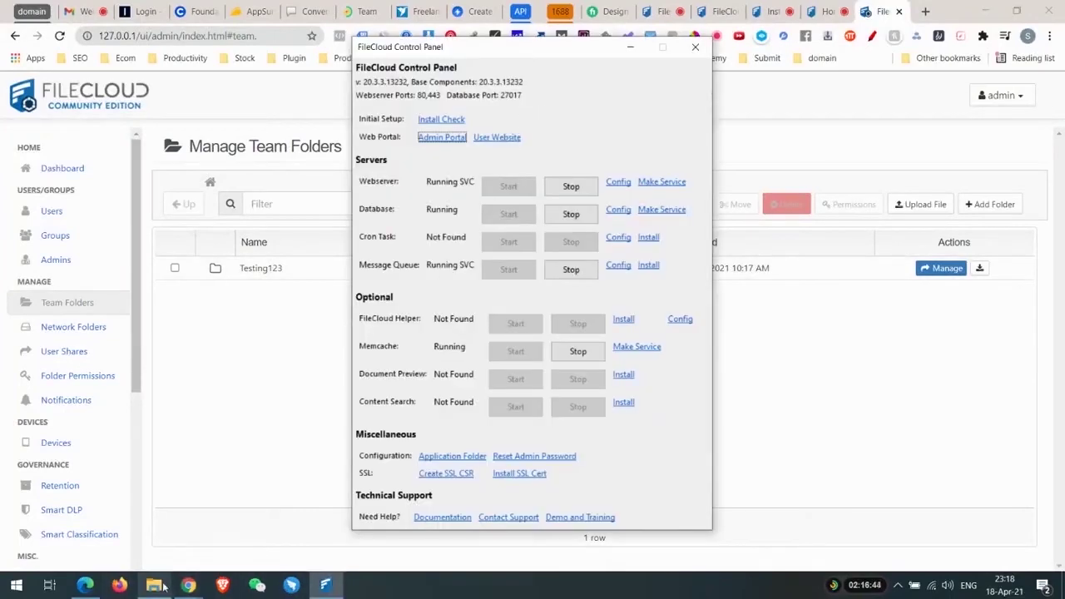
pyautogui.moveTo(164, 587)
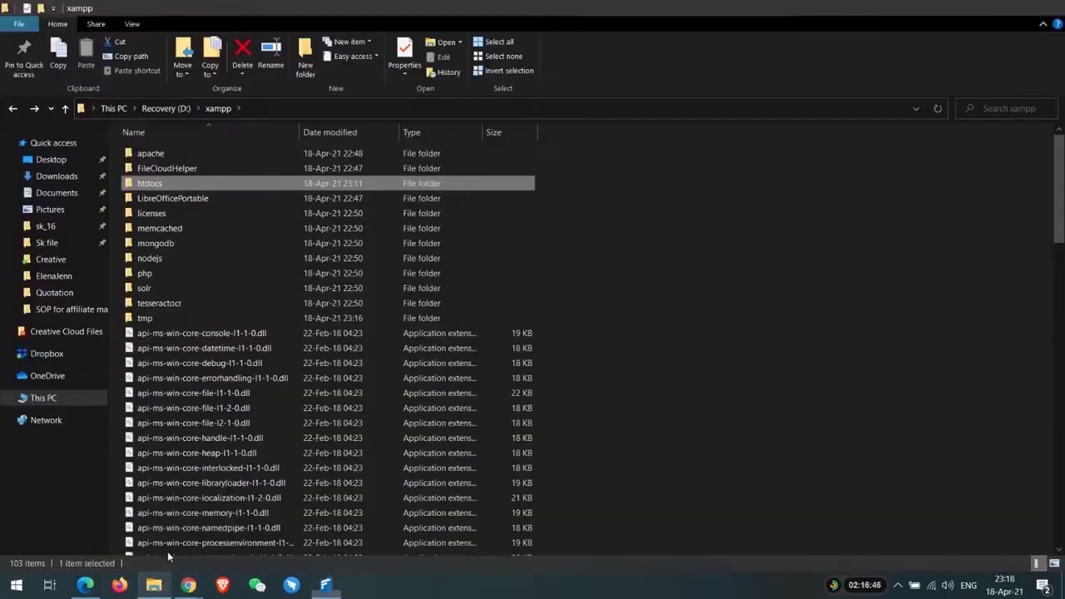
pyautogui.click(167, 551)
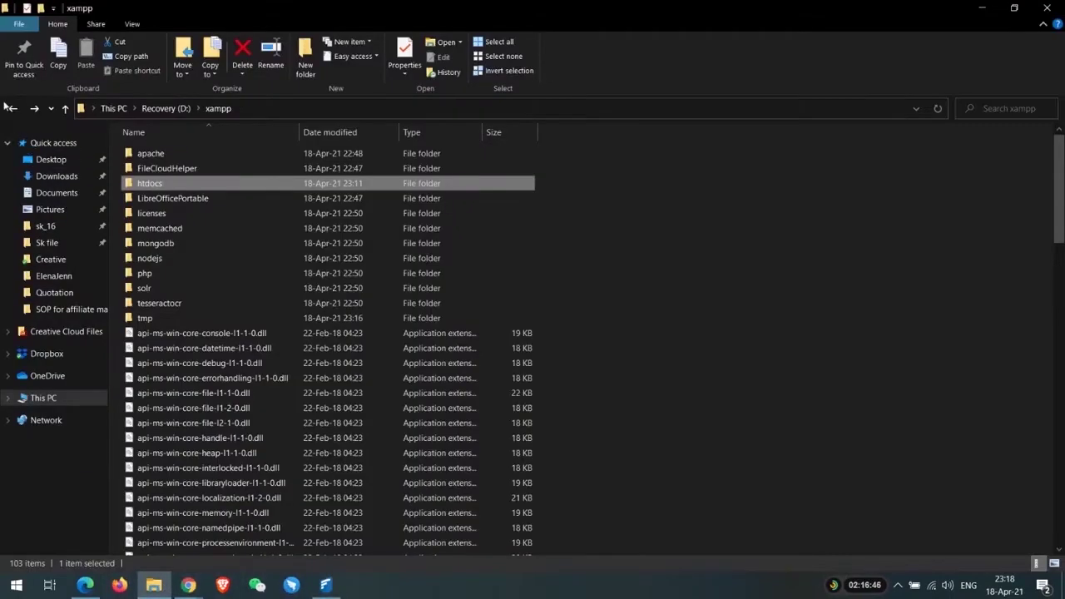
pyautogui.click(13, 109)
pyautogui.click(13, 109)
pyautogui.click(14, 110)
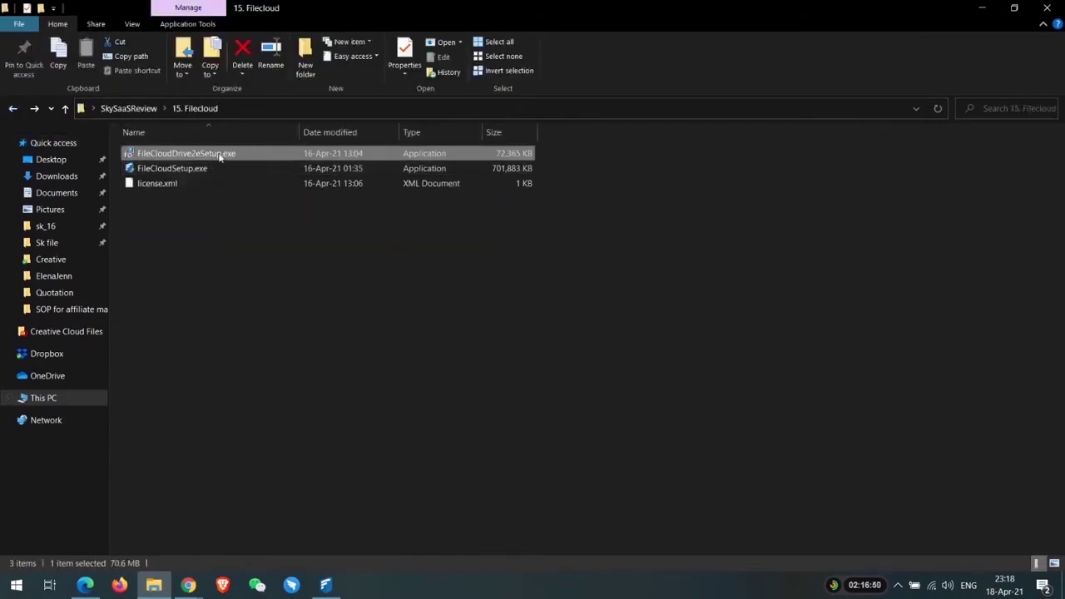
pyautogui.click(982, 8)
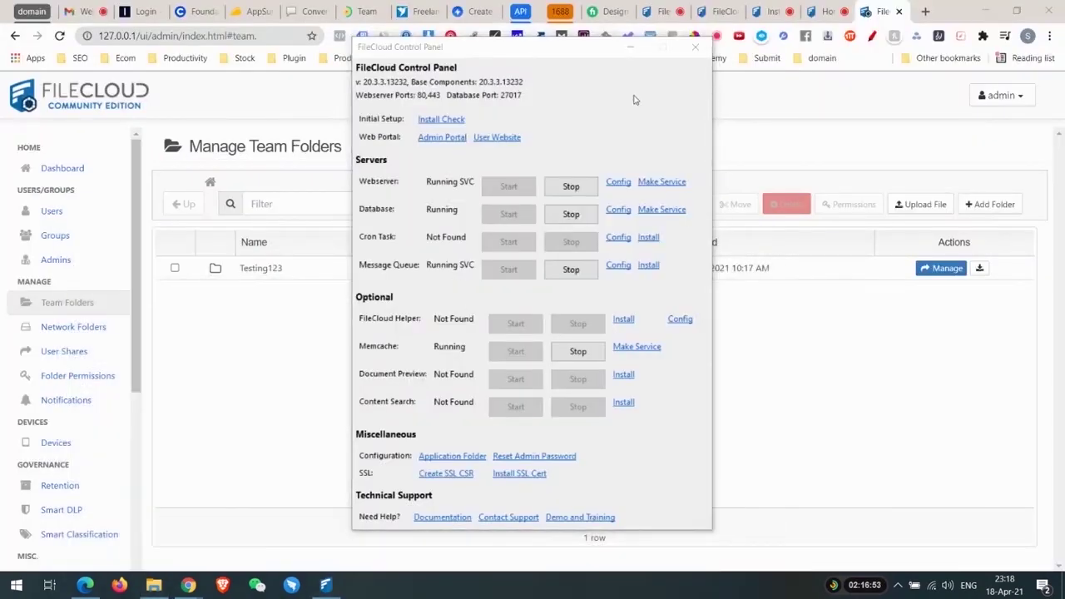
# Answer No about closing the Drive App and open the FileCloud User Website.
pyautogui.click(630, 47)
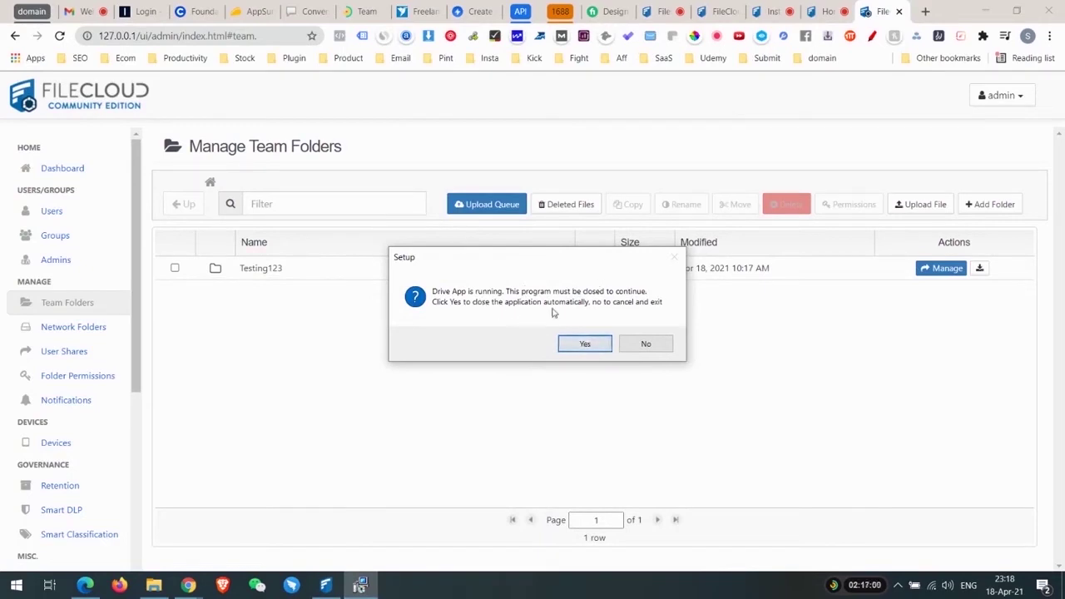
pyautogui.click(645, 344)
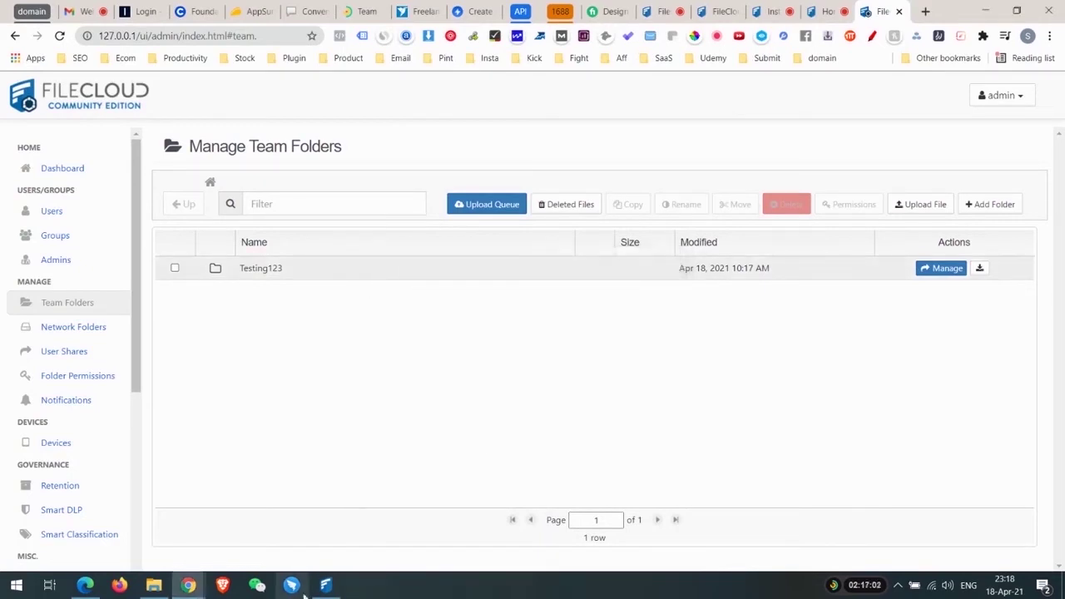
pyautogui.click(325, 587)
pyautogui.click(494, 138)
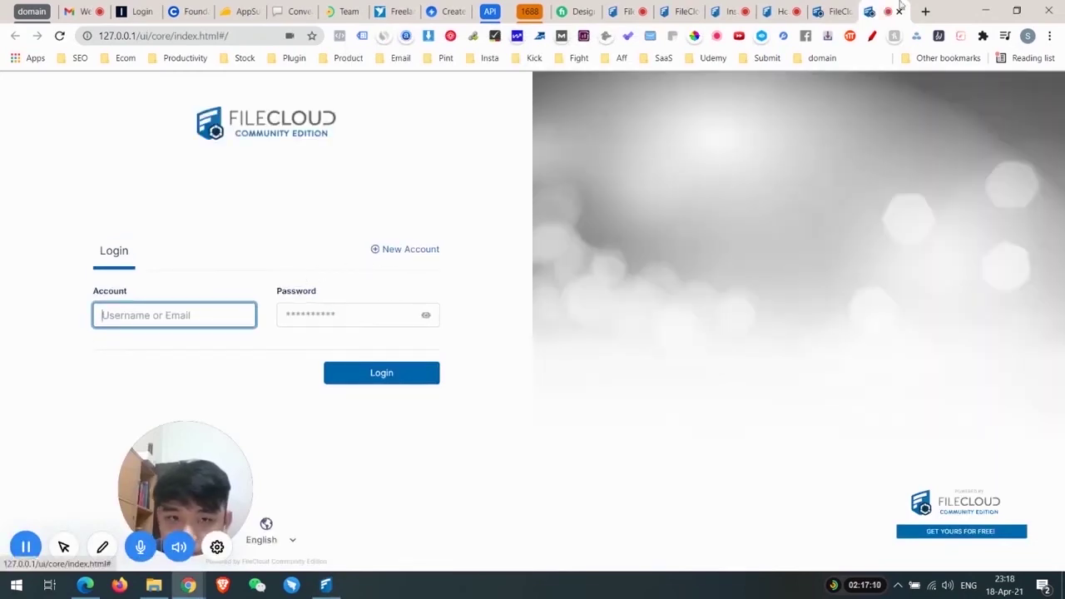
# Start a new user in the admin portal with the new account name, password and e-mail.
pyautogui.hotkey('ctrl', 'shift', 'Tab')
pyautogui.click(52, 213)
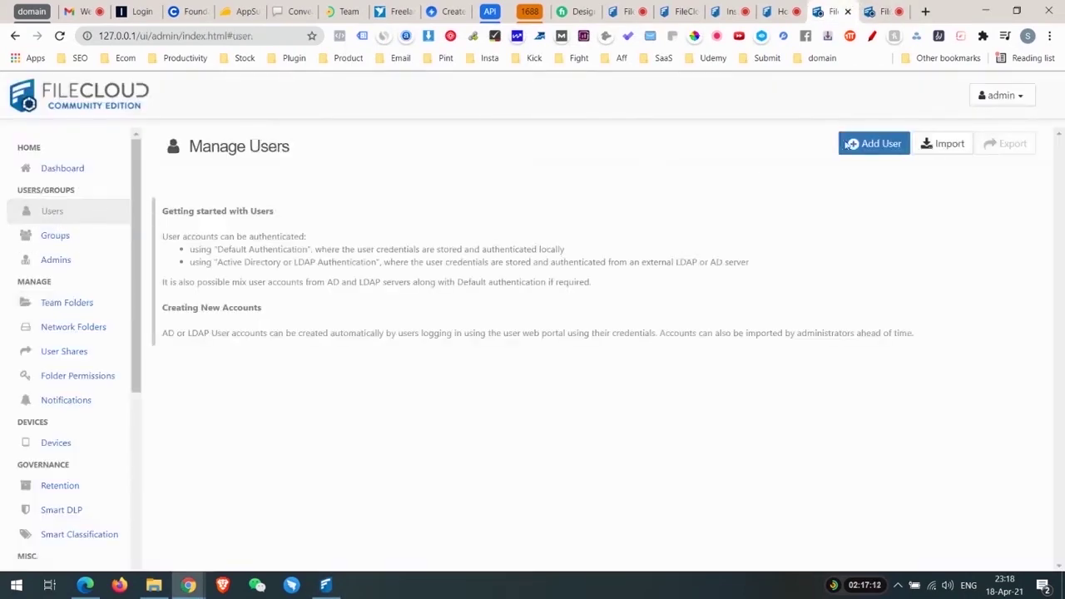
pyautogui.click(874, 143)
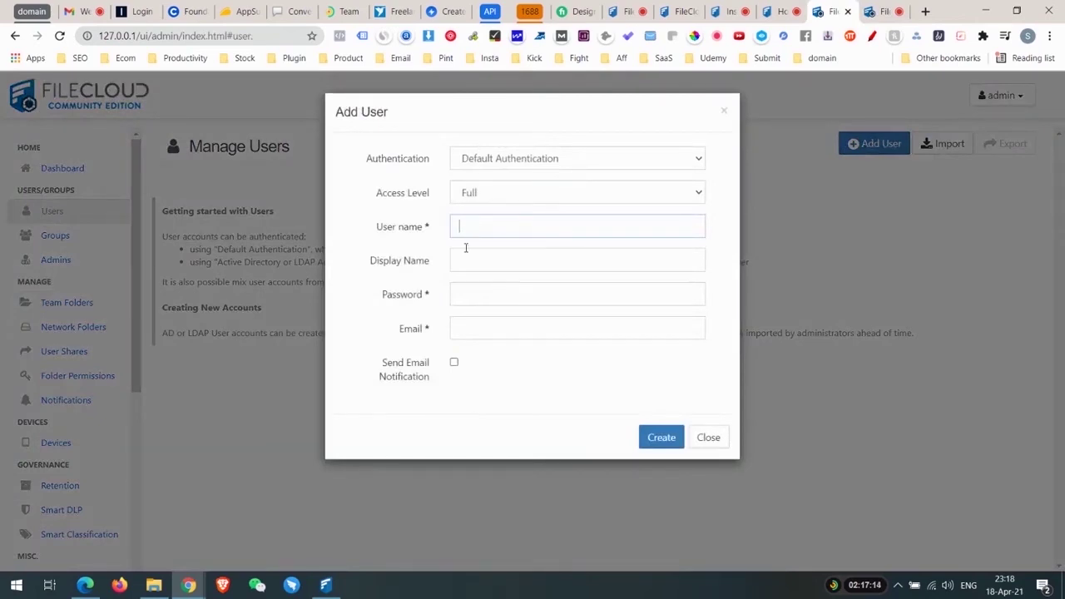
pyautogui.press('Tab')
pyautogui.write('s')
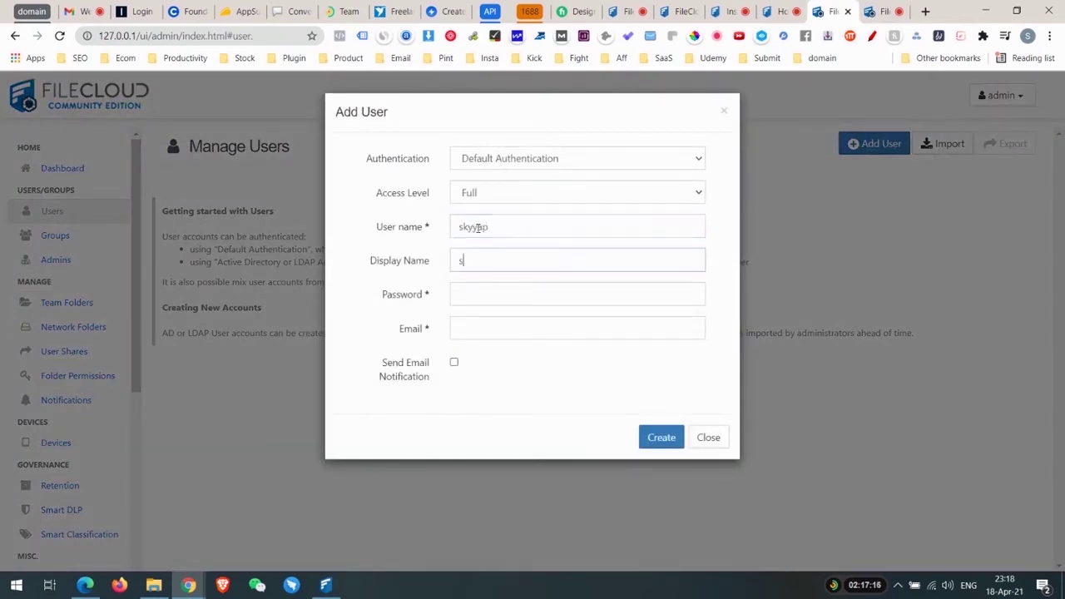
pyautogui.write('kyyap')
pyautogui.press('Tab')
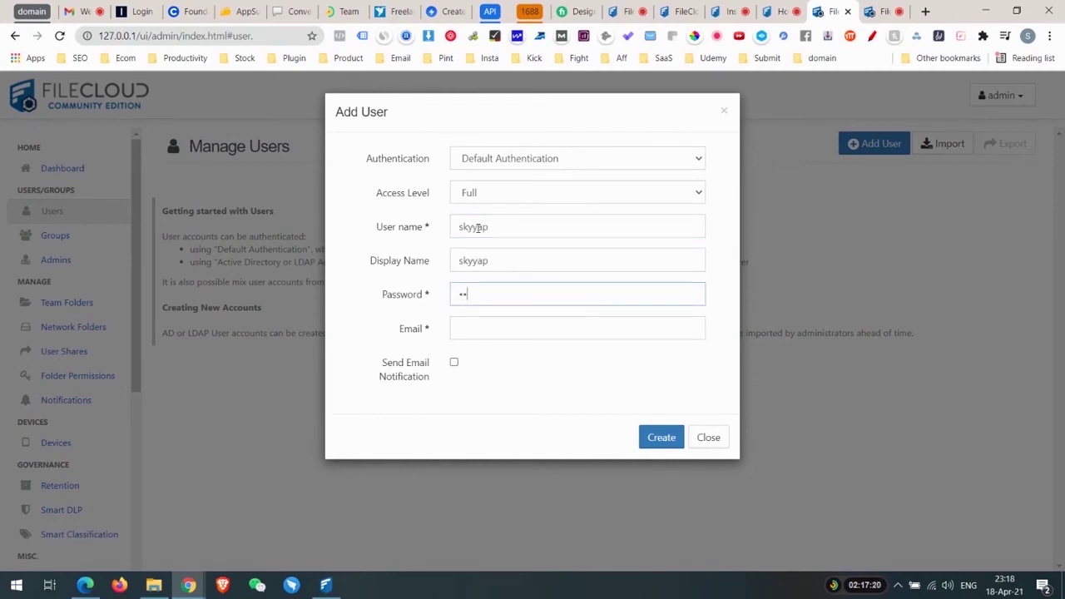
pyautogui.write('•')
pyautogui.press('Tab')
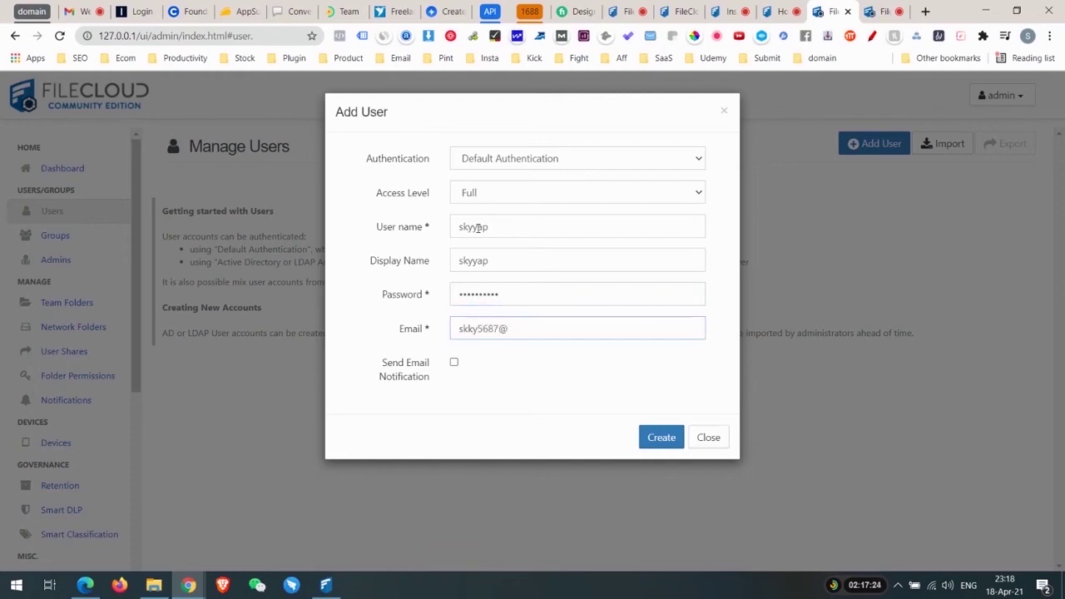
pyautogui.rightClick(657, 426)
# After the 'Email ID already in use' error, change the e-mail and create the user.
pyautogui.click(661, 437)
pyautogui.click(661, 437)
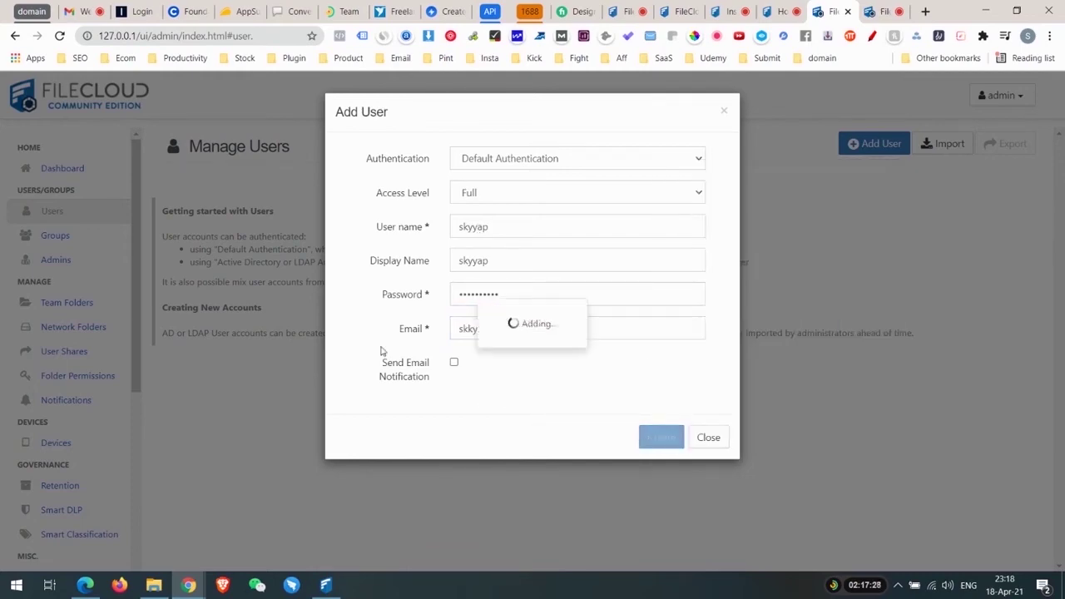
pyautogui.click(705, 232)
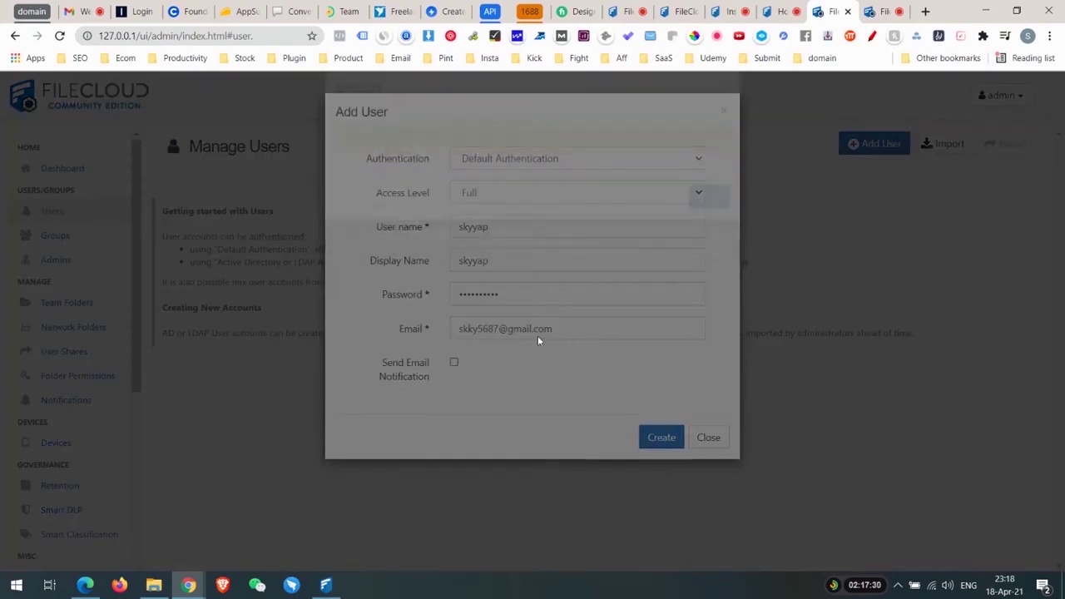
pyautogui.moveTo(500, 331); pyautogui.dragTo(287, 332)
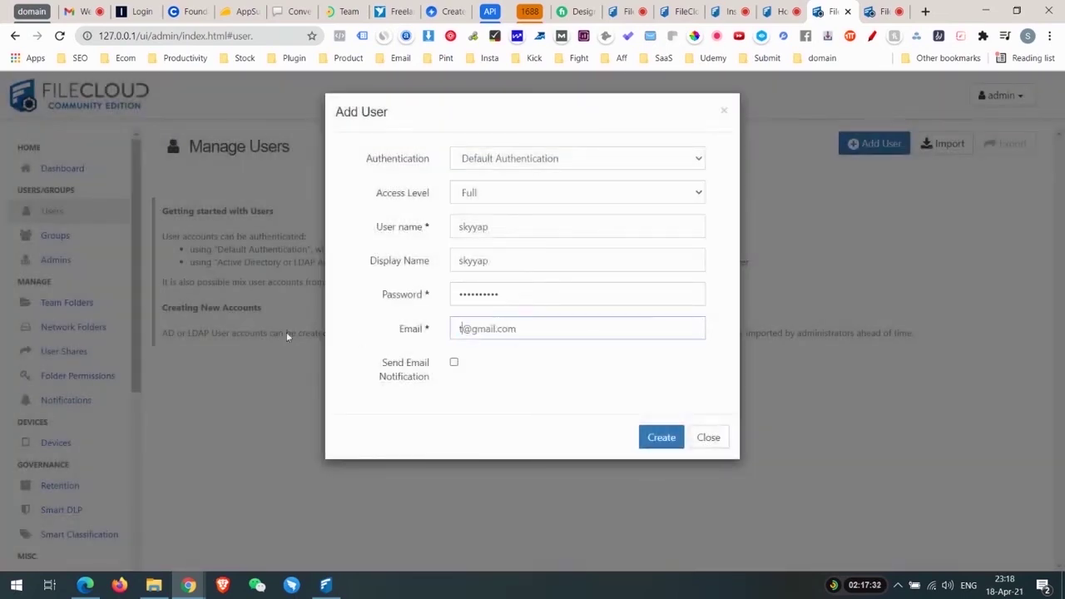
pyautogui.write('testing123')
pyautogui.click(661, 438)
pyautogui.click(707, 223)
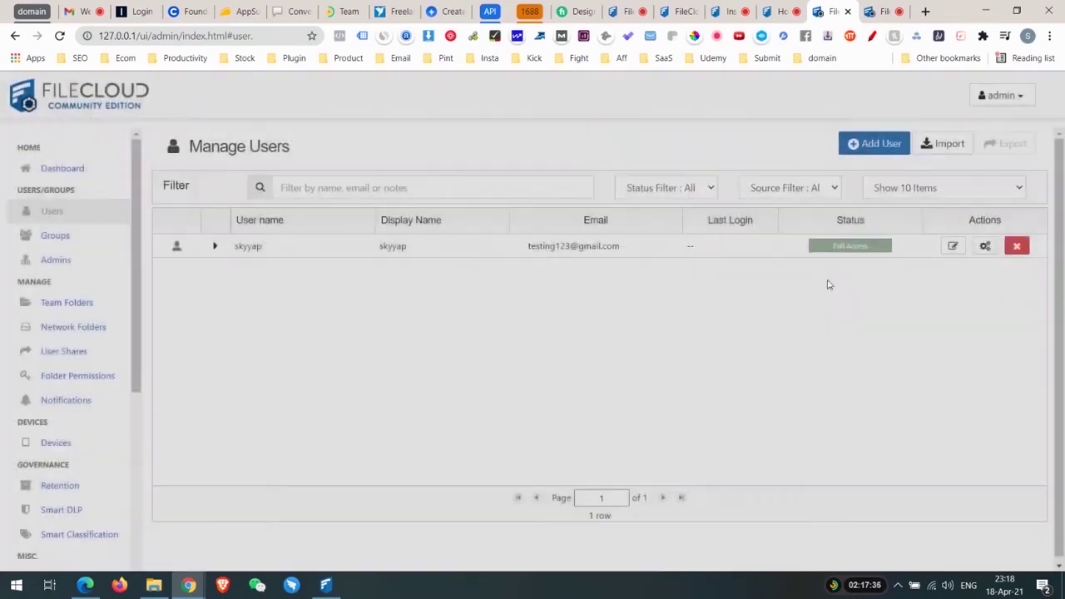
pyautogui.click(402, 250)
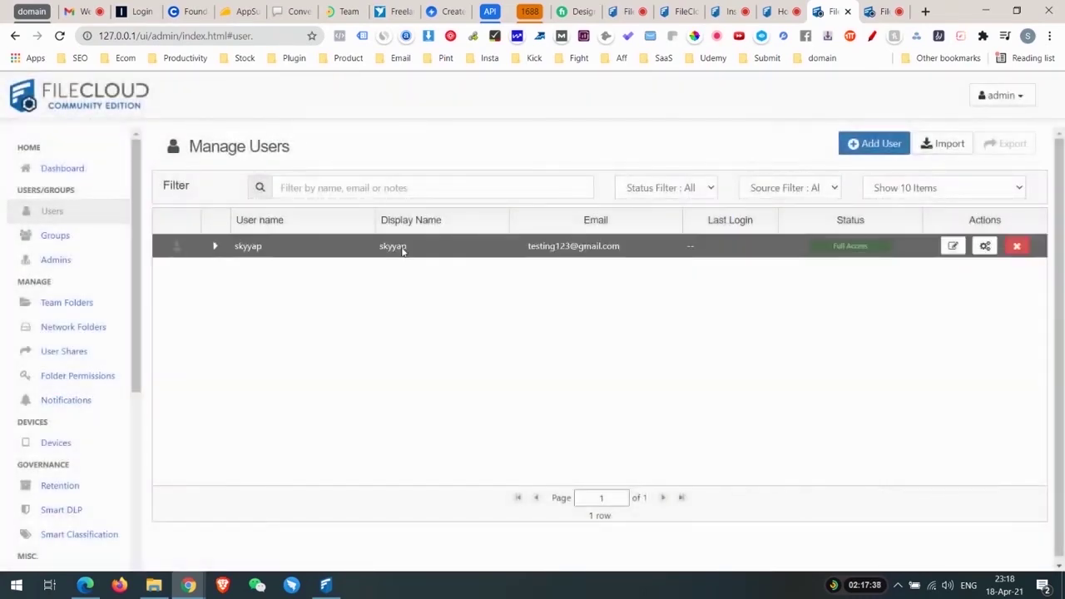
pyautogui.click(877, 10)
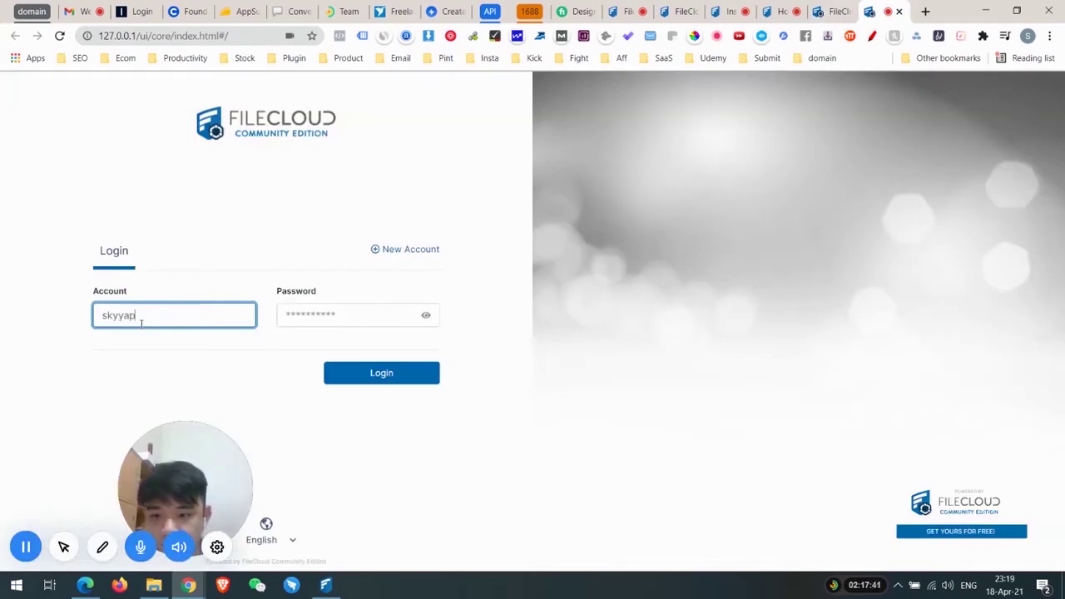
# Log in to the user portal with the new user's account name and password.
pyautogui.press('Tab')
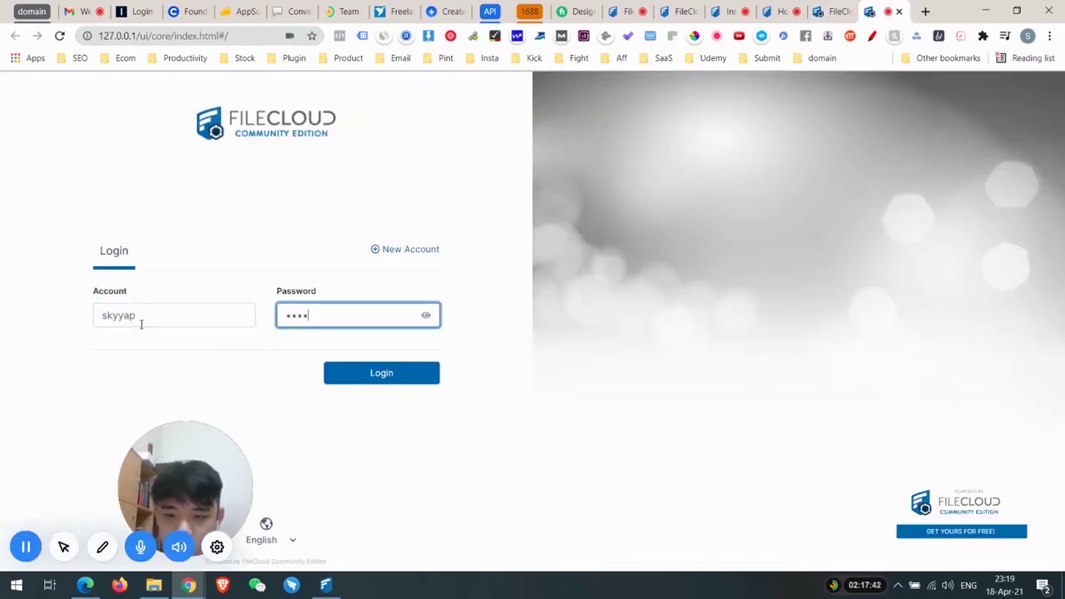
pyautogui.click(397, 381)
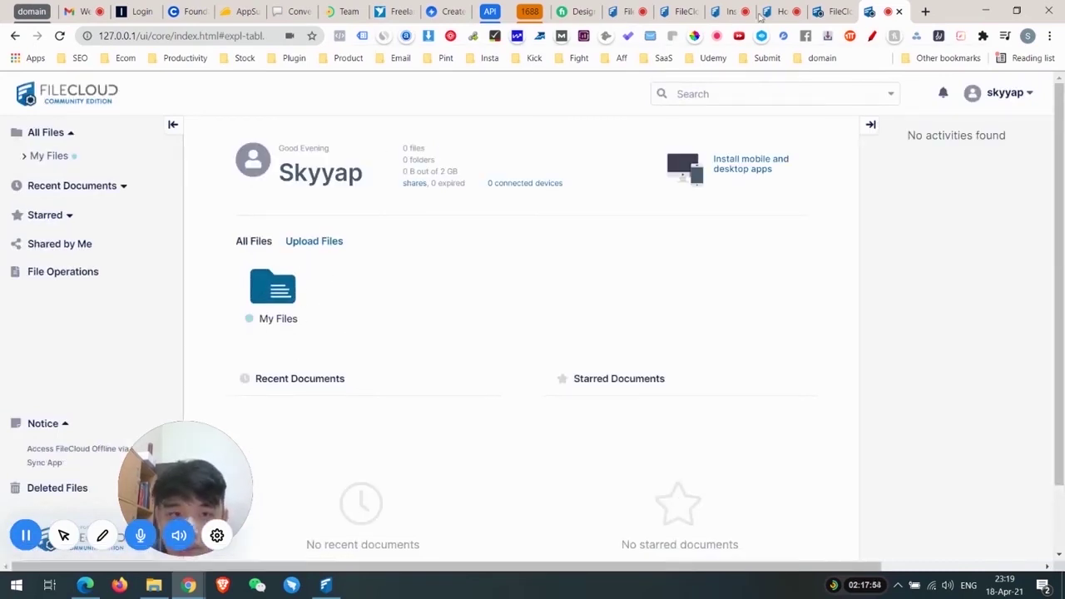
pyautogui.hotkey('ctrl', 'shift', 'Tab')
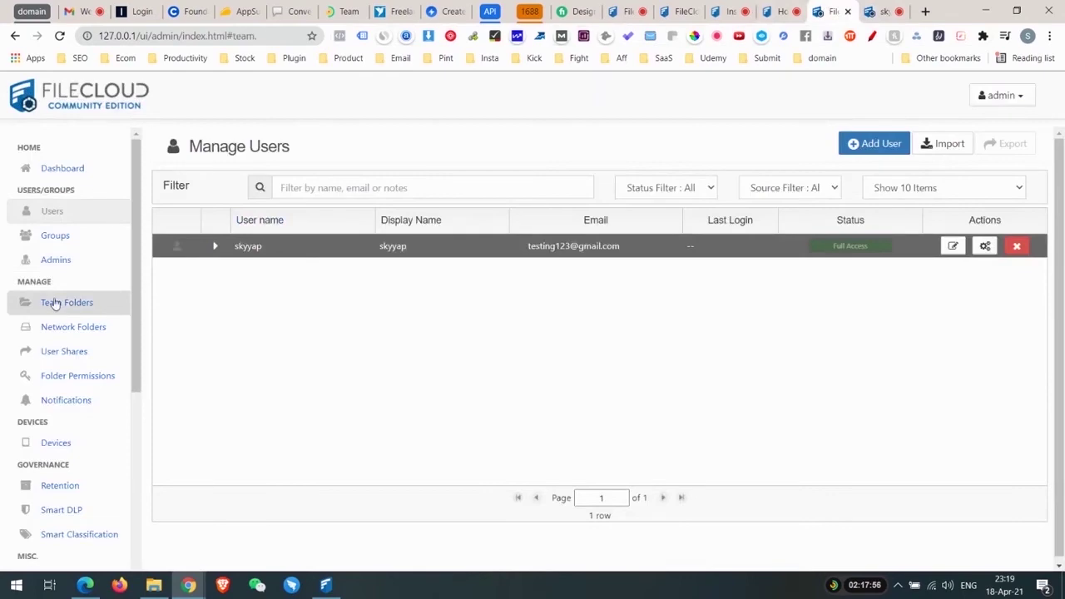
# Upload New Text Document.txt from the Desktop into the Testing123 team folder.
pyautogui.click(70, 303)
pyautogui.click(284, 273)
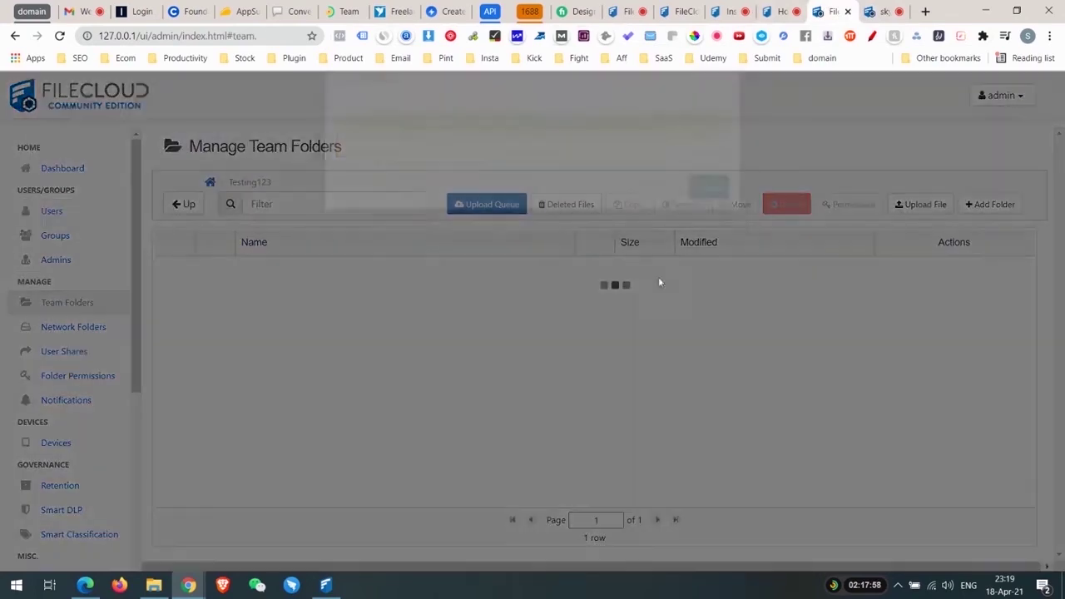
pyautogui.click(695, 226)
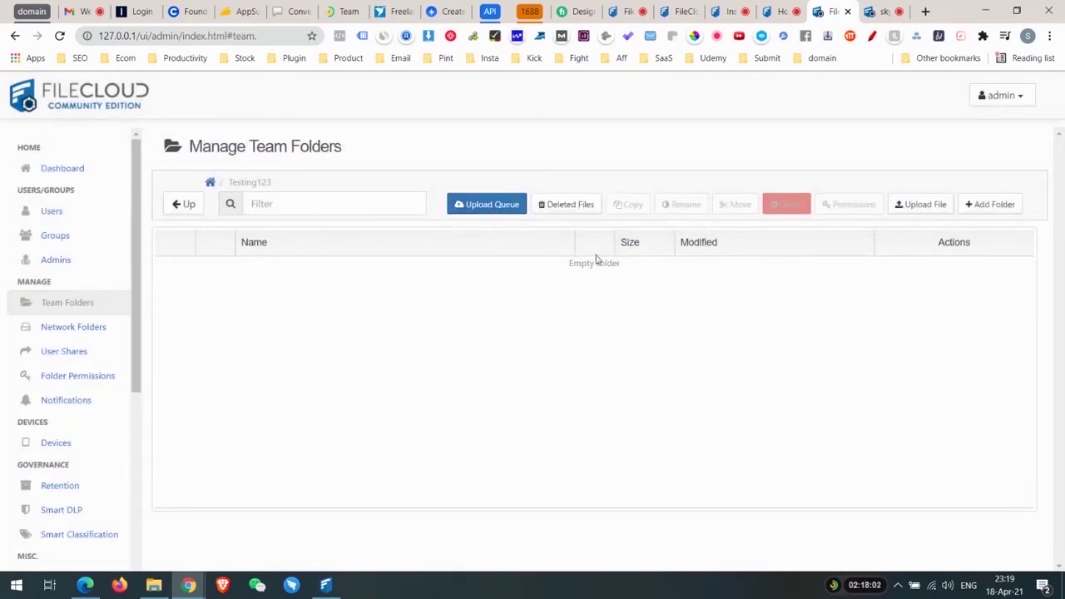
pyautogui.click(919, 205)
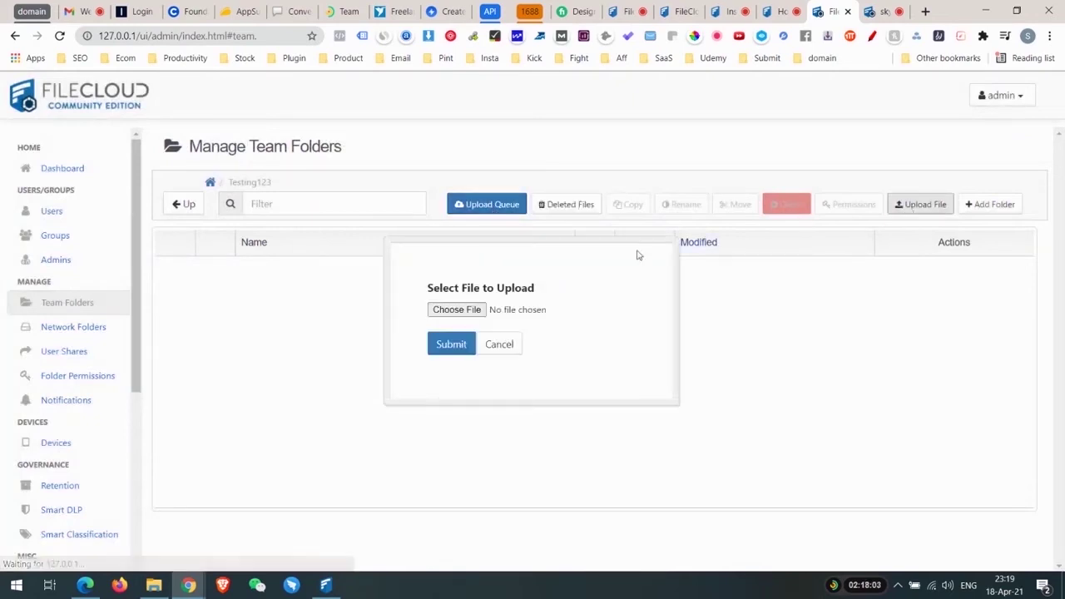
pyautogui.click(457, 309)
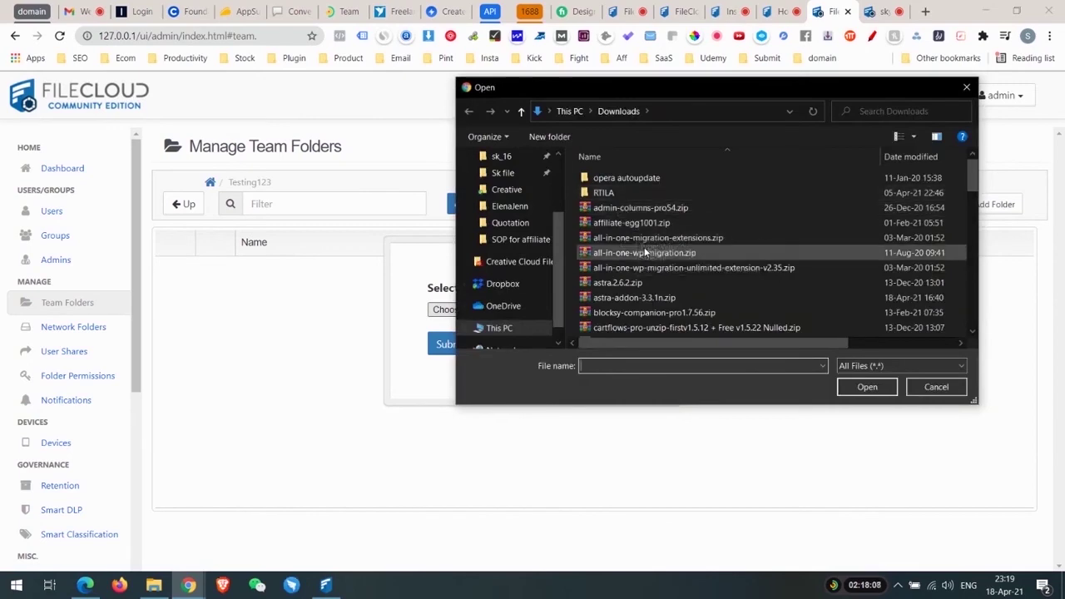
pyautogui.scroll(5, 554, 235)
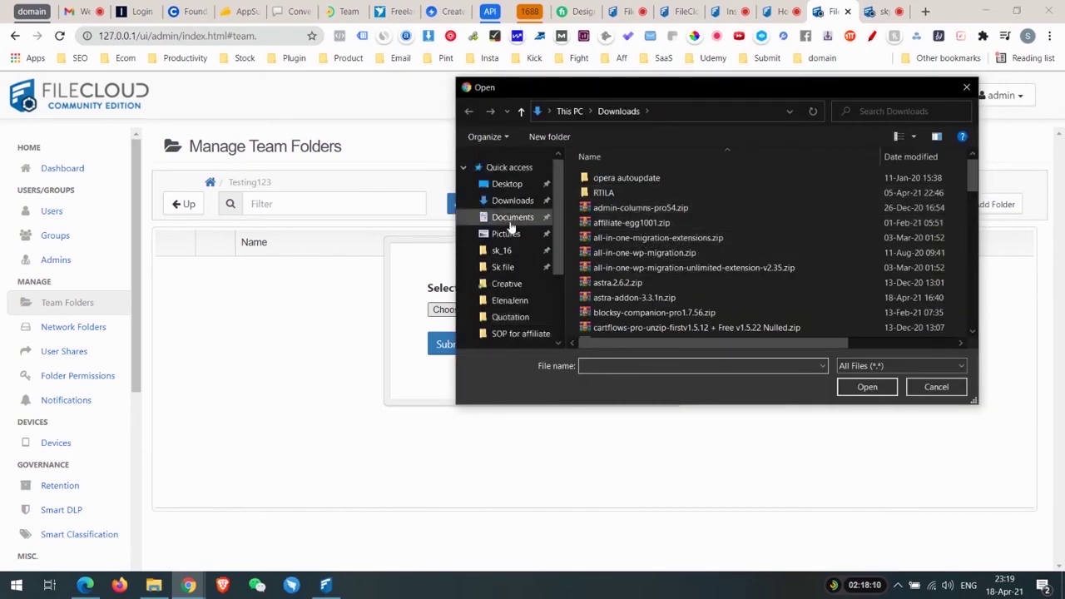
pyautogui.click(504, 184)
pyautogui.scroll(-5, 732, 262)
pyautogui.scroll(-2, 716, 269)
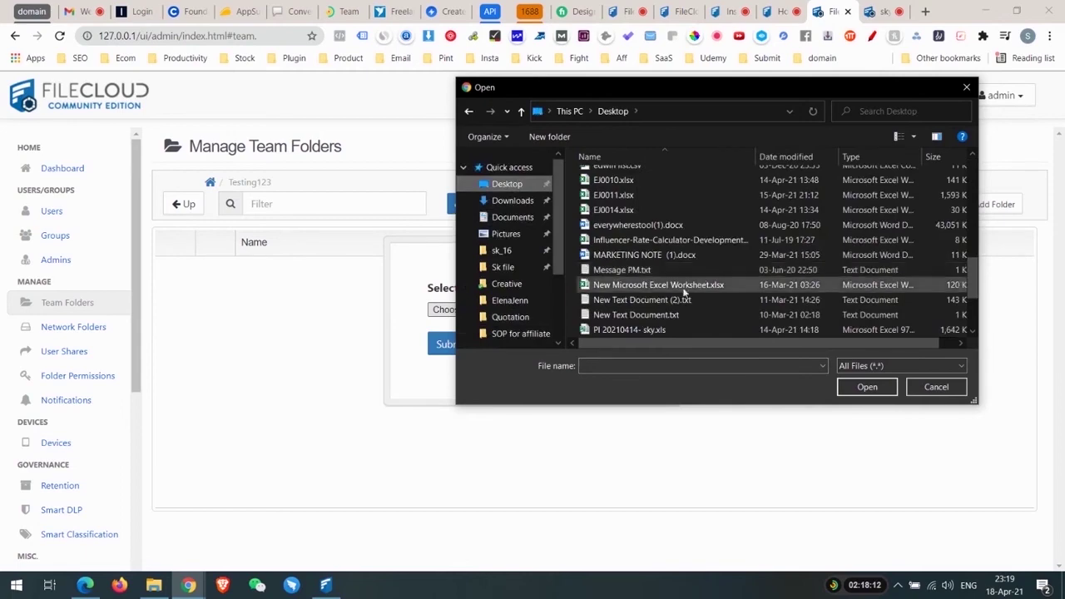
pyautogui.click(673, 315)
pyautogui.click(867, 387)
pyautogui.click(450, 344)
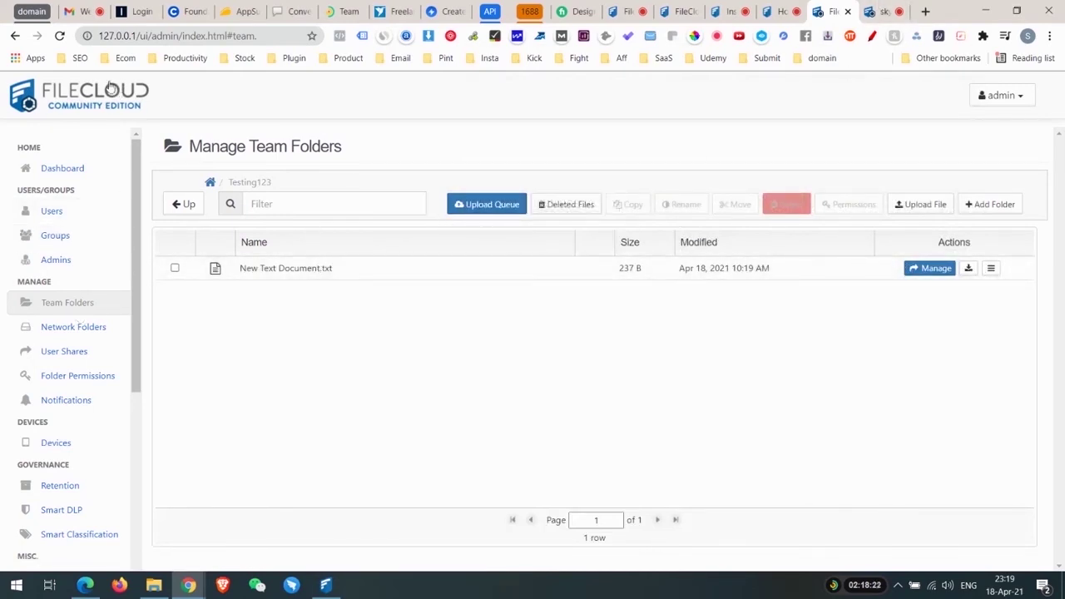
# Reload the admin page and get past the welcome wizard.
pyautogui.click(60, 37)
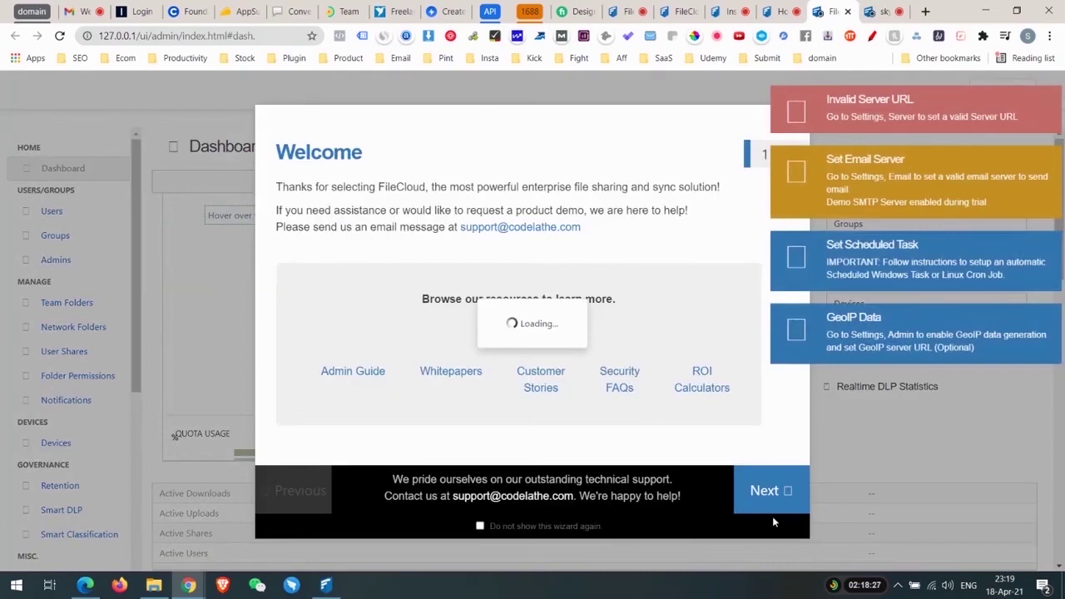
pyautogui.click(763, 491)
pyautogui.click(764, 491)
pyautogui.click(764, 490)
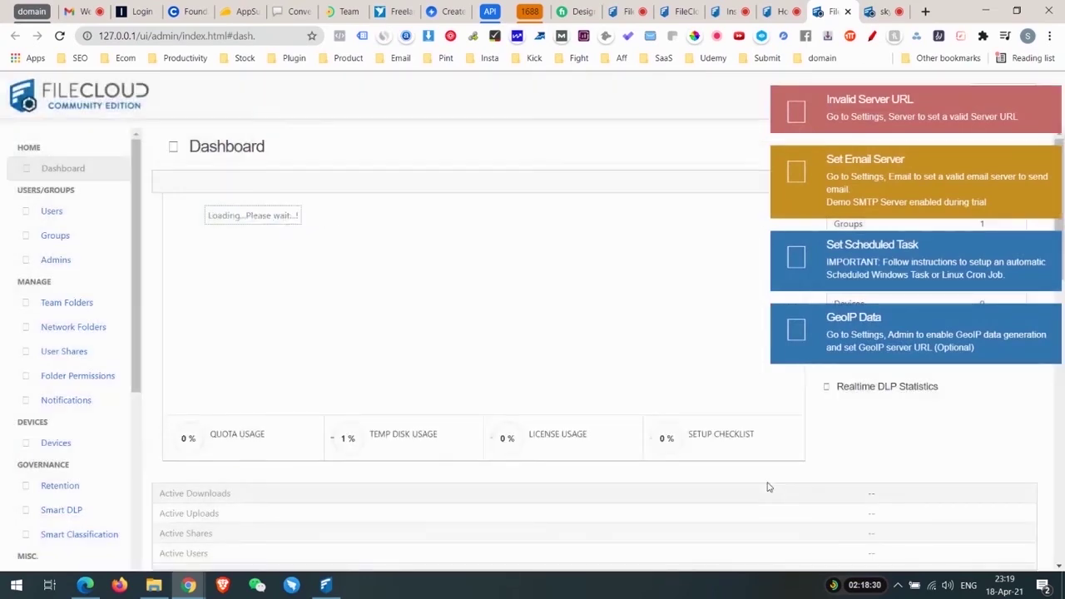
# Share the Testing123 team folder, limiting access to selected users and groups.
pyautogui.click(61, 305)
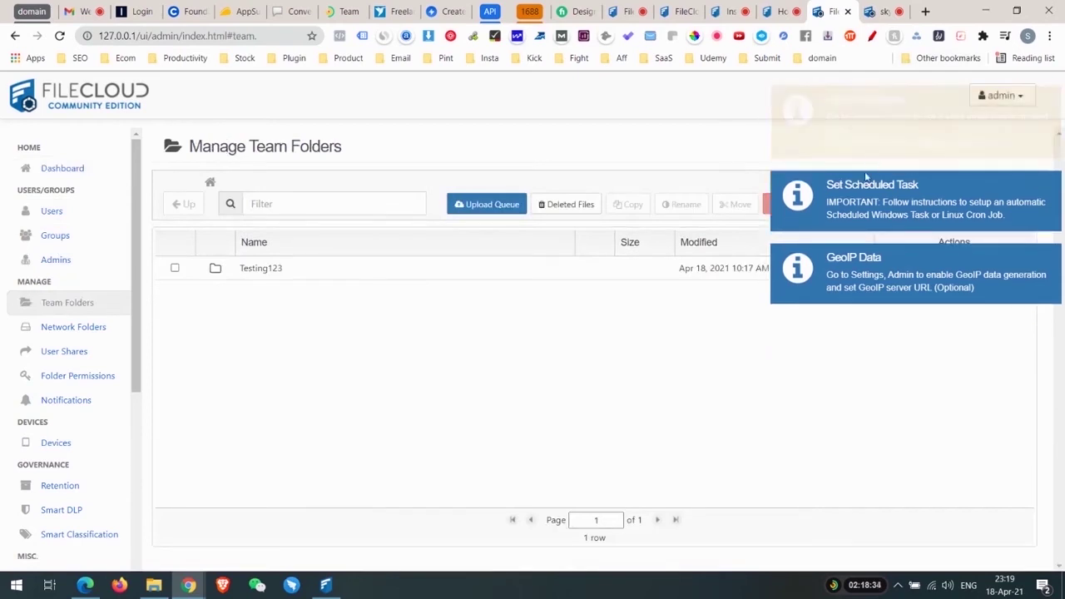
pyautogui.click(868, 6)
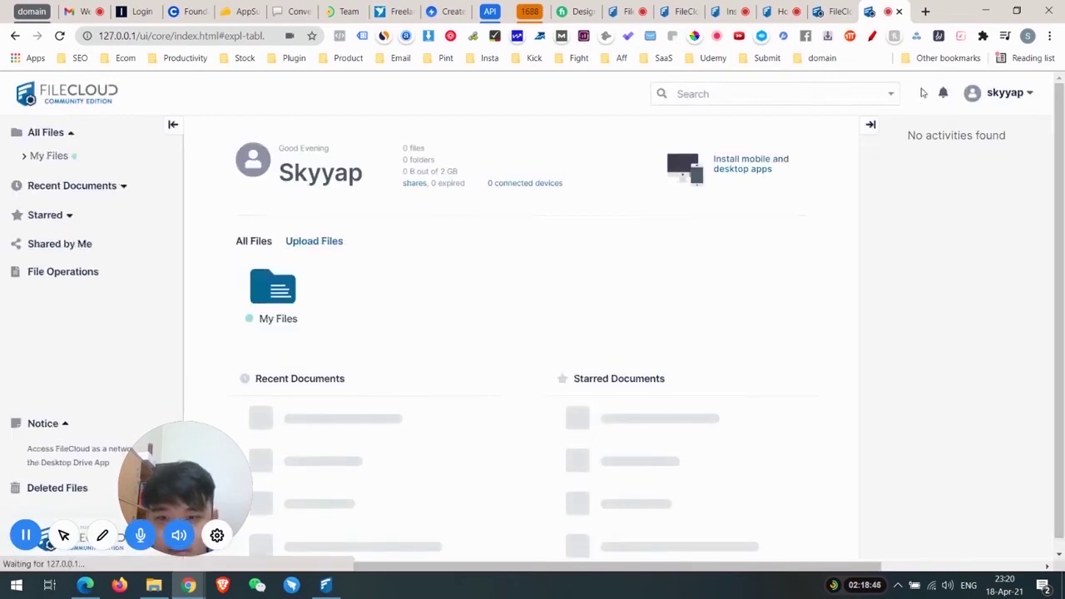
pyautogui.click(831, 11)
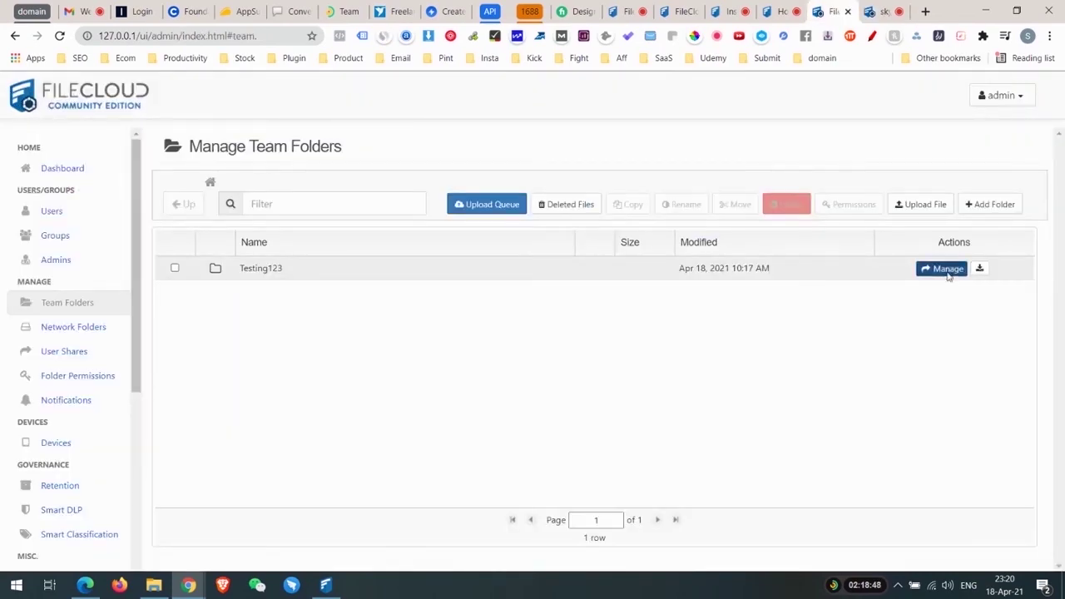
pyautogui.click(947, 269)
pyautogui.click(664, 203)
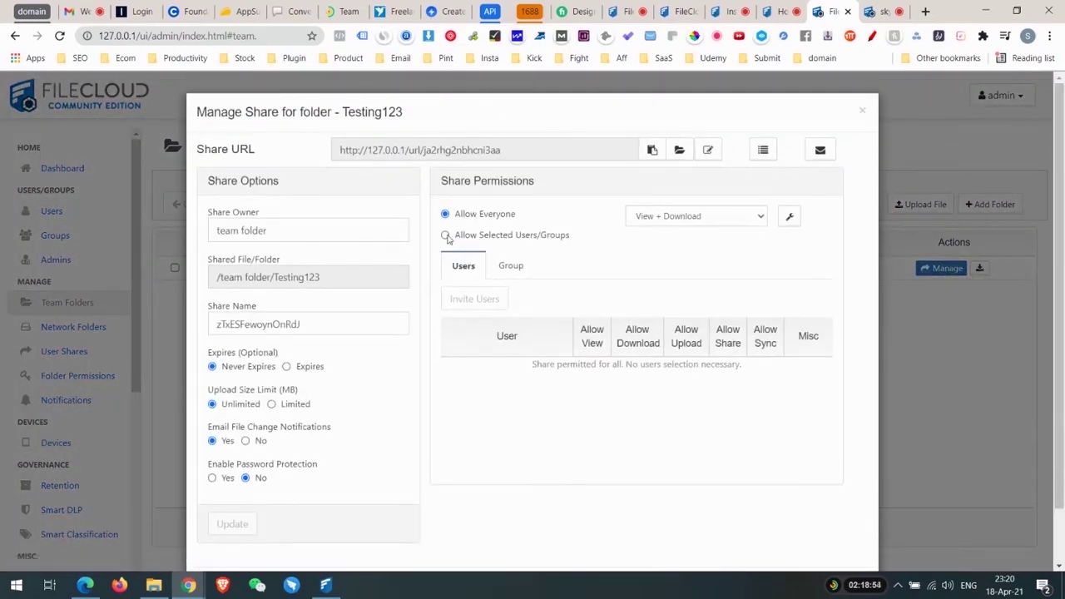
pyautogui.click(446, 235)
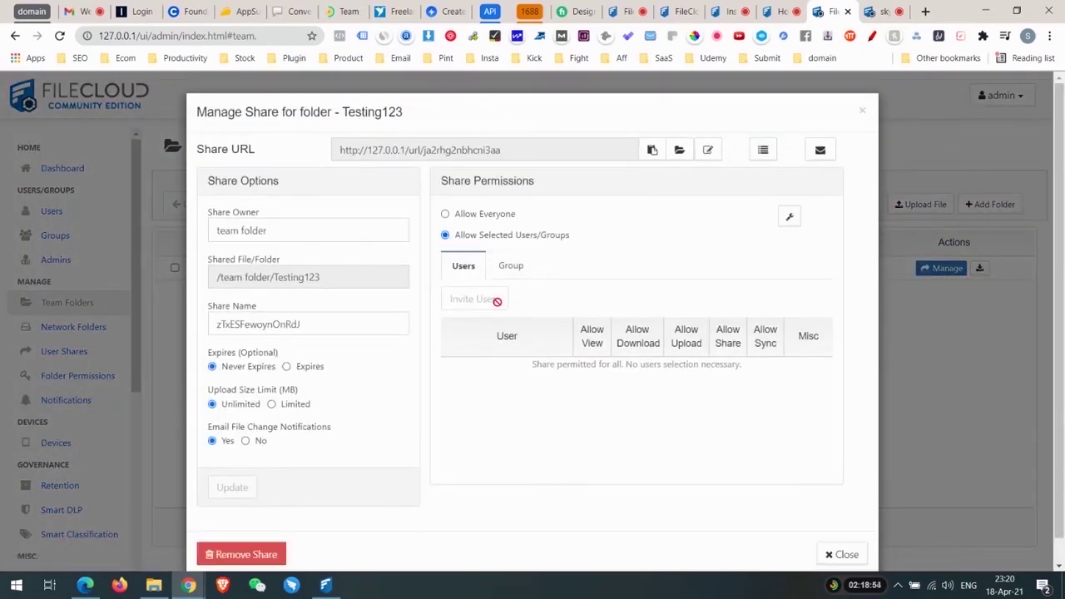
# Invite the new user, found by searching 'testing', to Testing123 without a notification e-mail.
pyautogui.click(474, 298)
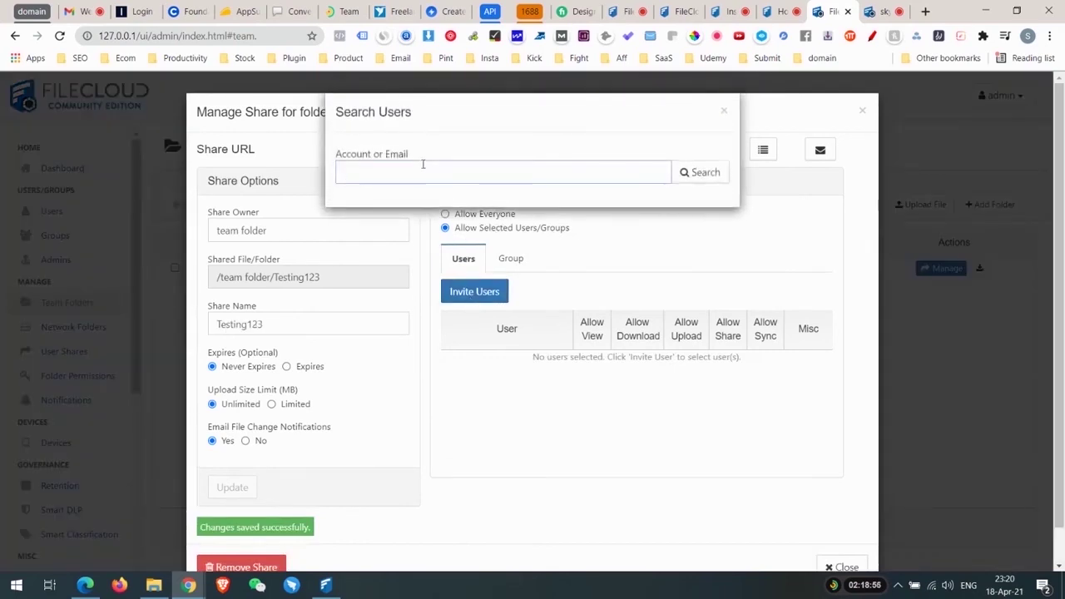
pyautogui.write('testing')
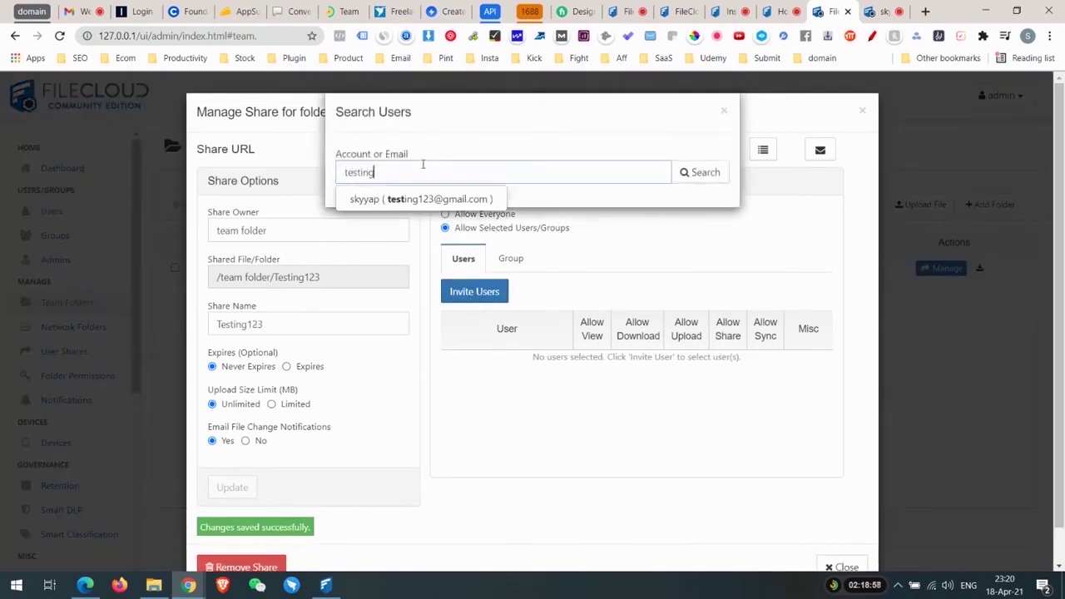
pyautogui.click(420, 199)
pyautogui.click(700, 173)
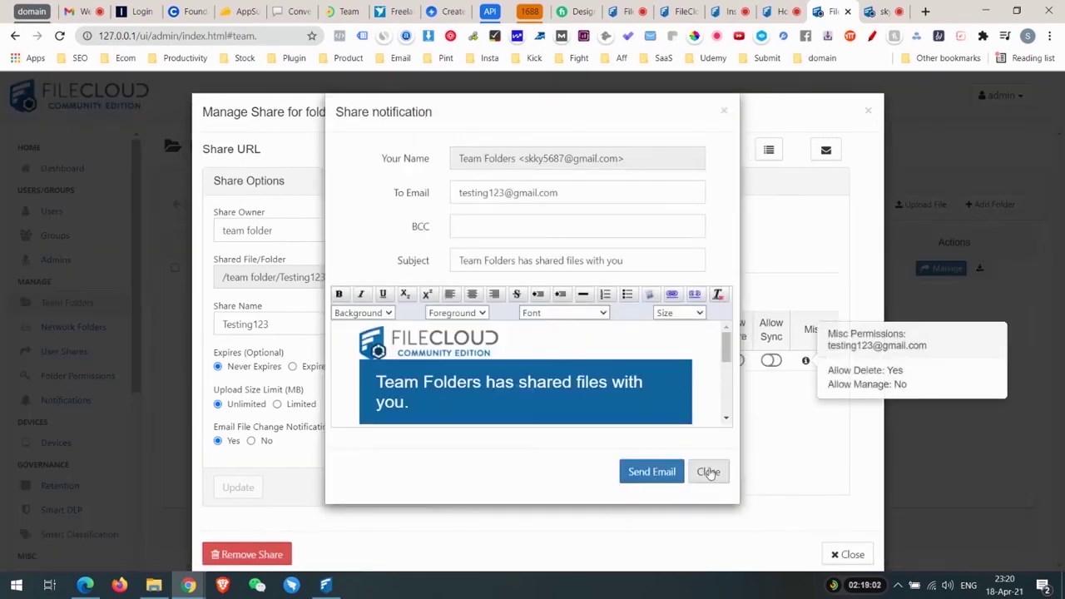
pyautogui.click(708, 471)
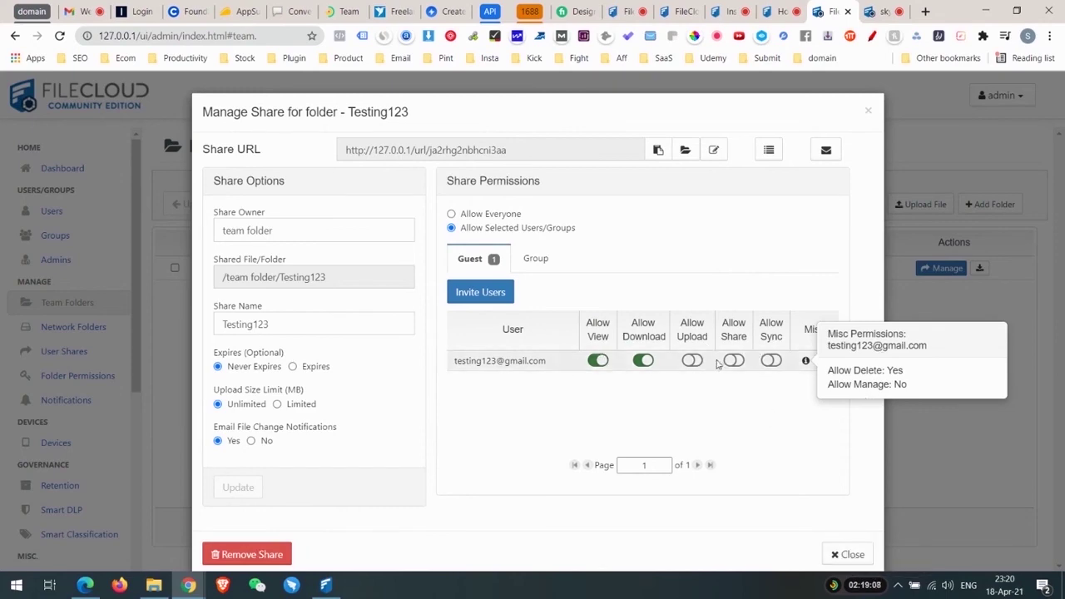
pyautogui.click(846, 554)
pyautogui.click(877, 9)
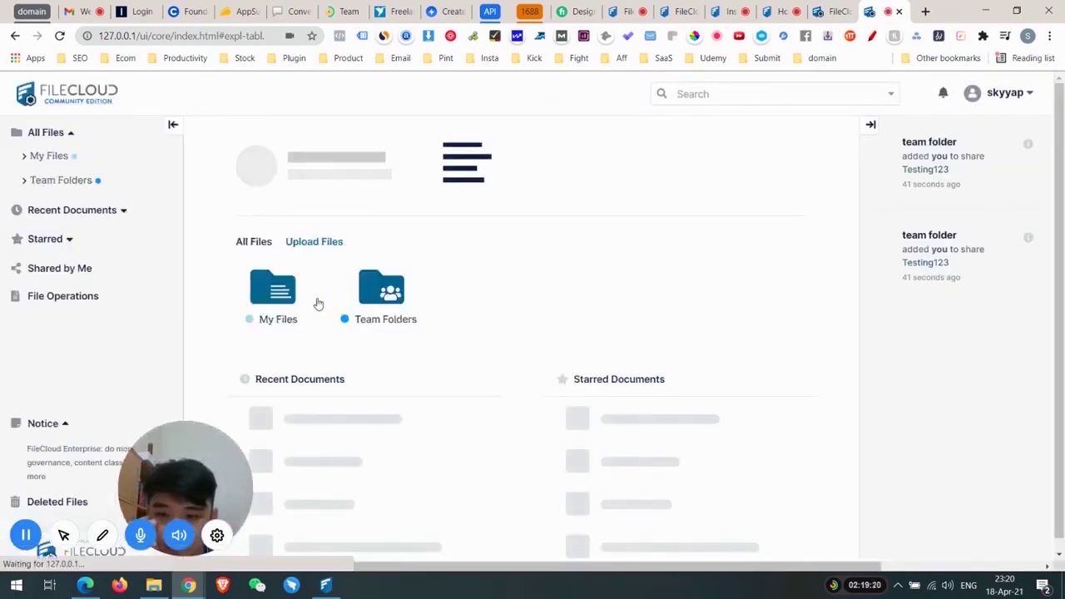
# Confirm Testing123 appears in the user's Team Folders, then switch to the 15. Filecloud folder.
pyautogui.click(370, 292)
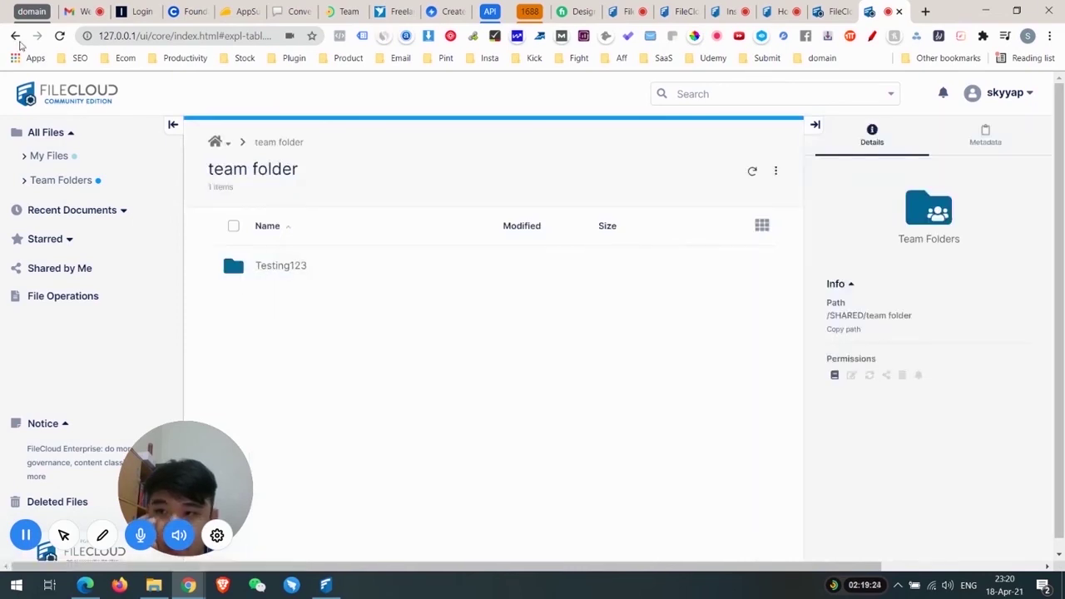
pyautogui.click(73, 134)
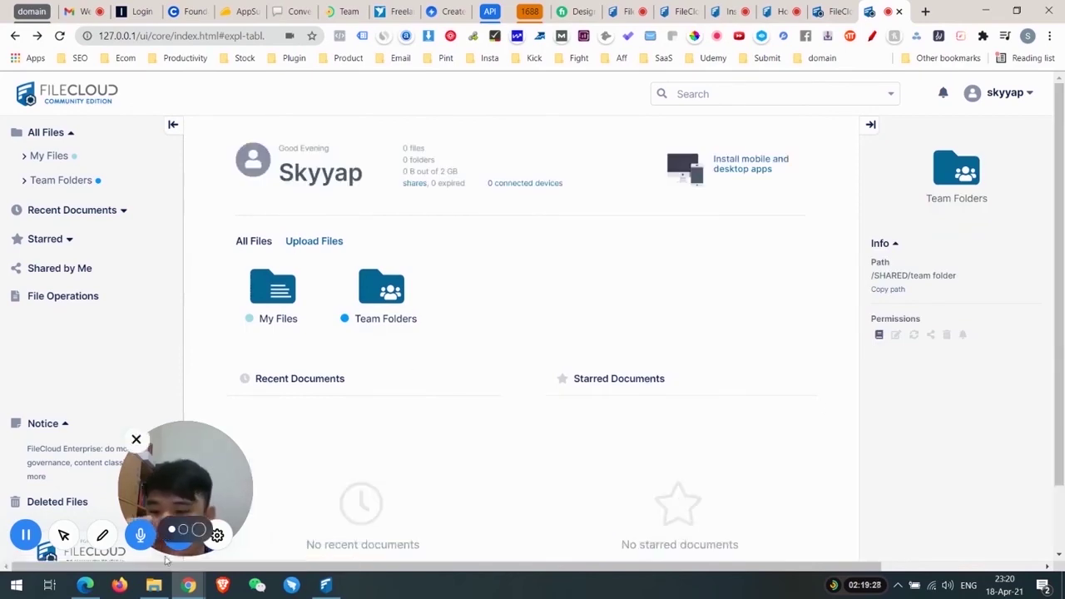
pyautogui.hotkey('alt', 'Tab')
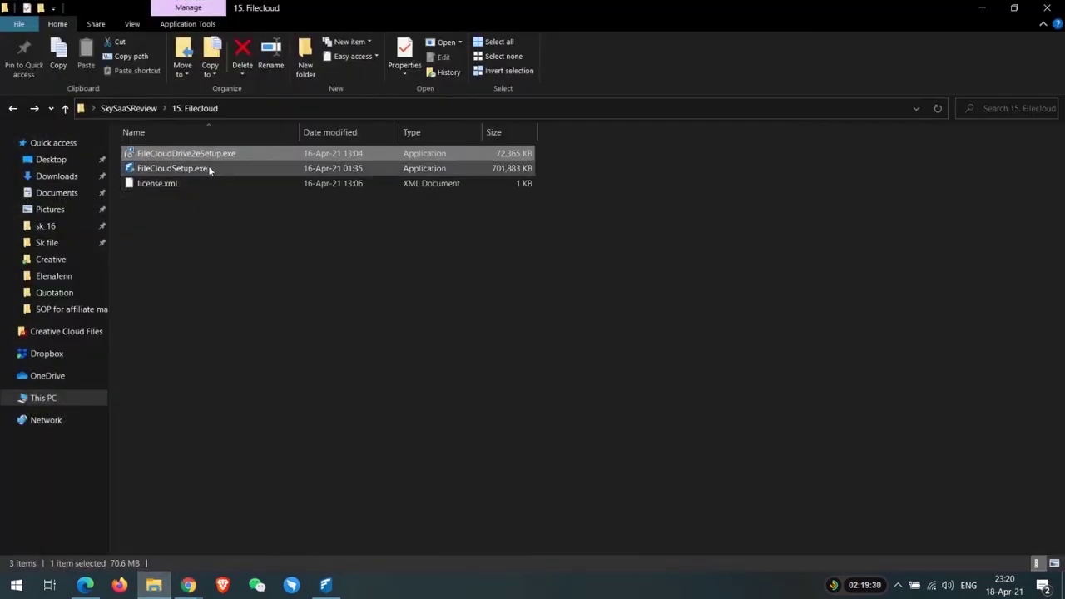
# Launch FileCloudSetup.exe and then cancel and quit the FileCloud server setup.
pyautogui.click(208, 169)
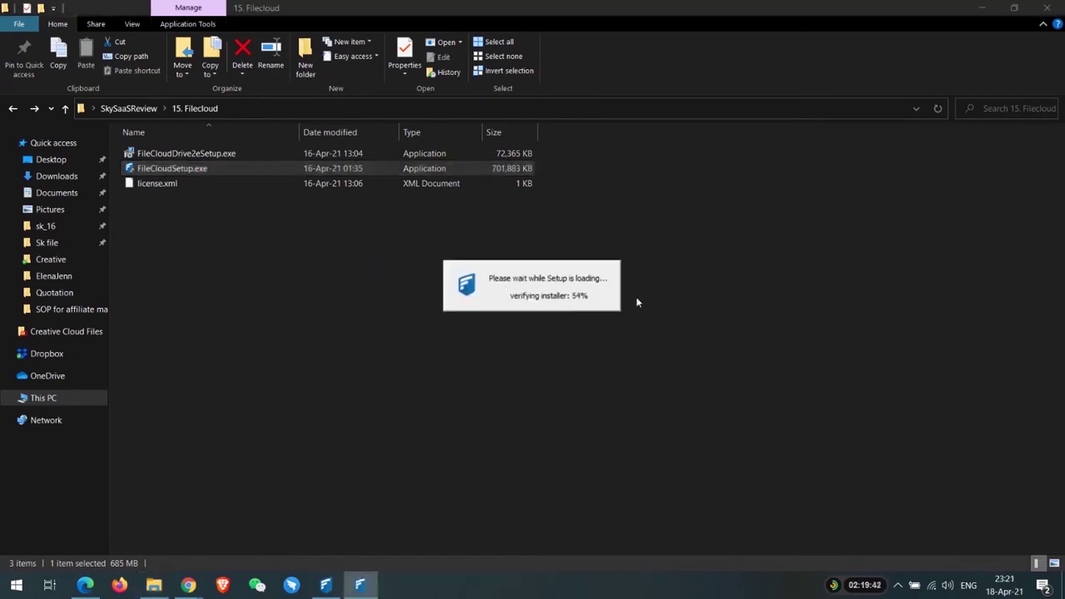
pyautogui.click(679, 403)
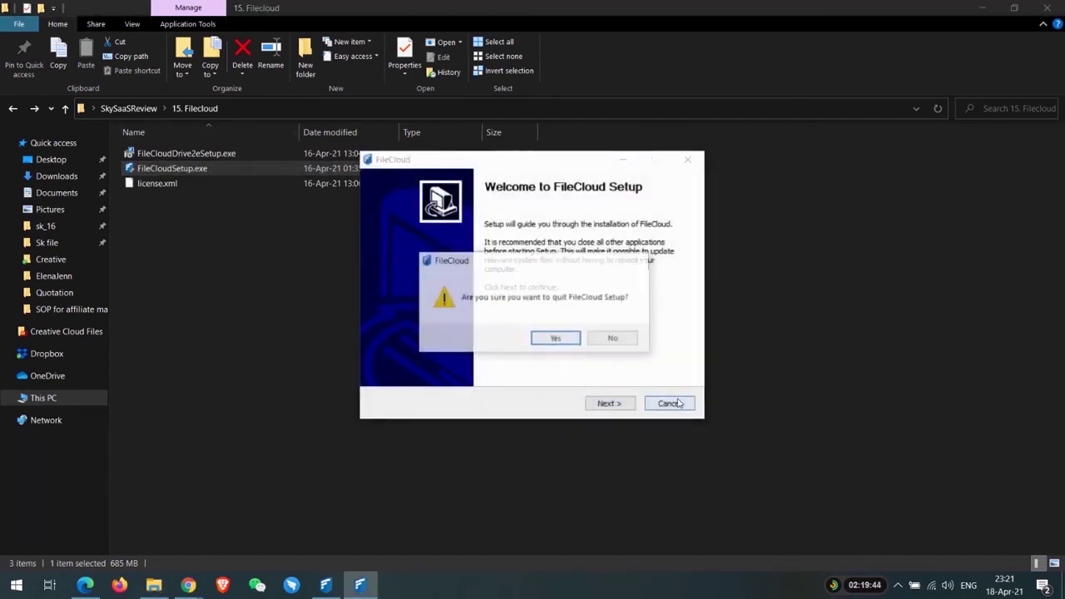
pyautogui.click(554, 339)
# Install FileCloud Drive from FileCloudDrive2eSetup.exe with default options.
pyautogui.click(224, 155)
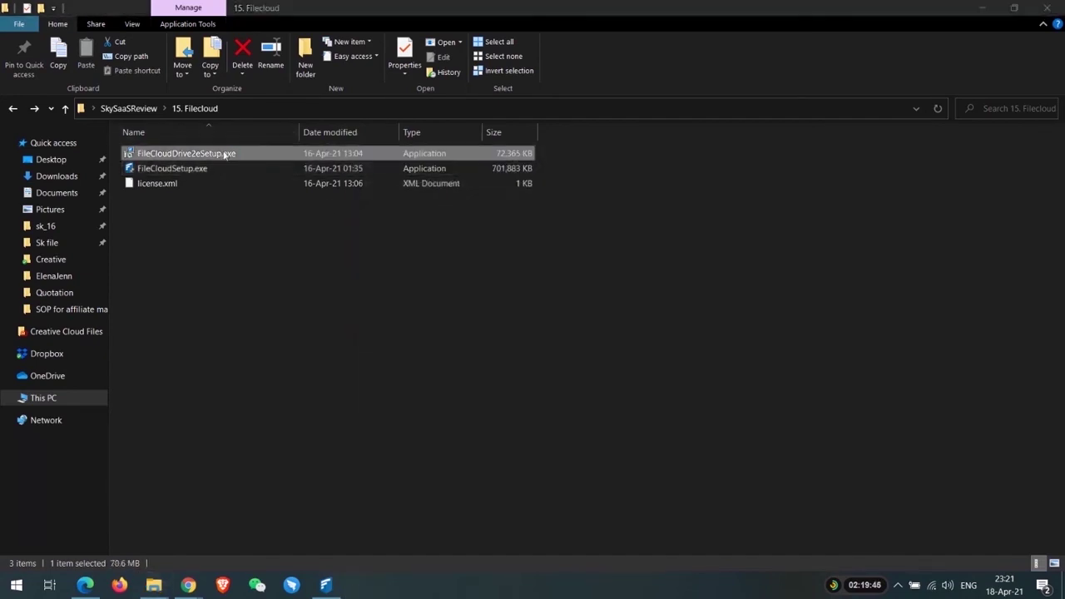
pyautogui.doubleClick(173, 155)
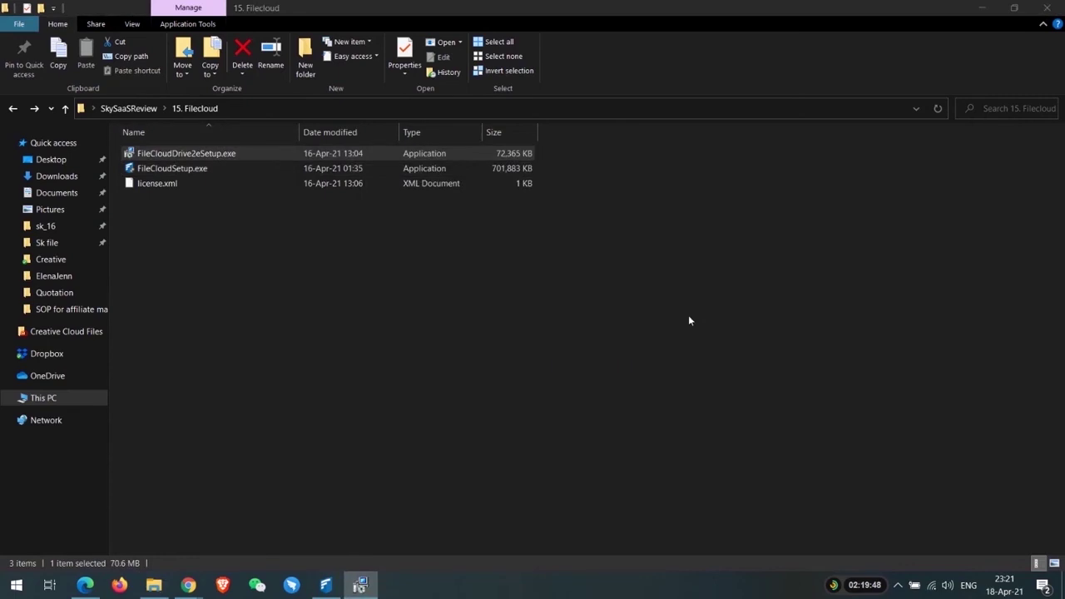
pyautogui.click(586, 341)
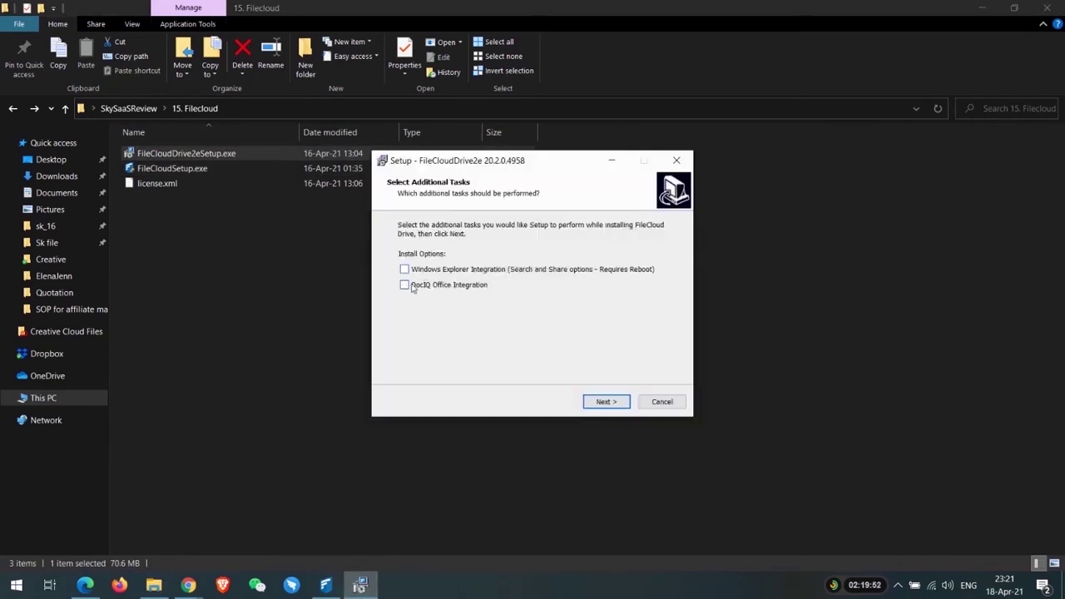
pyautogui.click(612, 406)
pyautogui.click(605, 402)
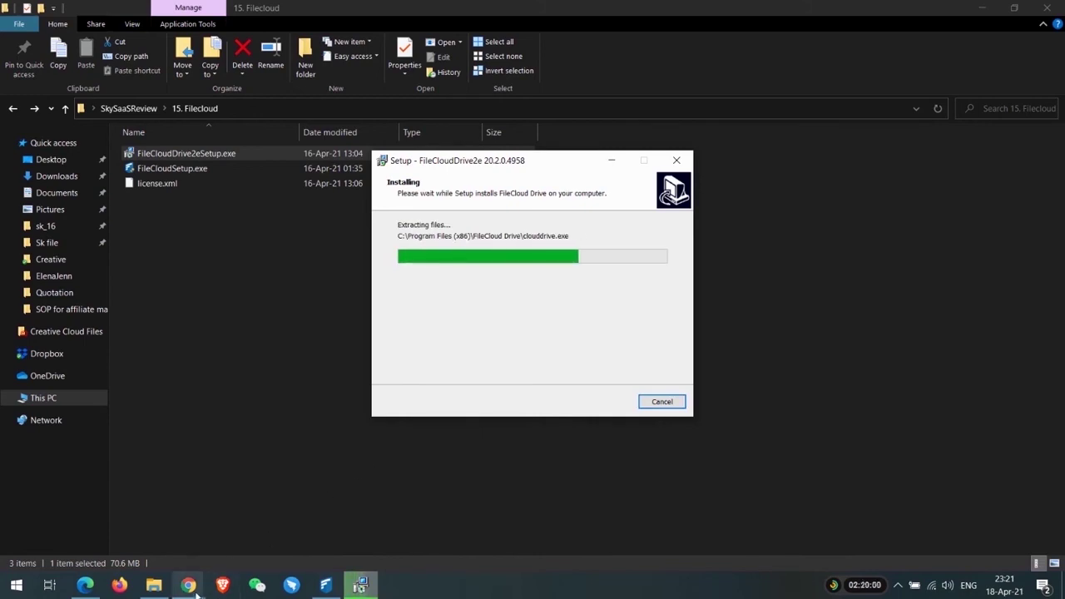
pyautogui.moveTo(188, 585)
pyautogui.click(114, 523)
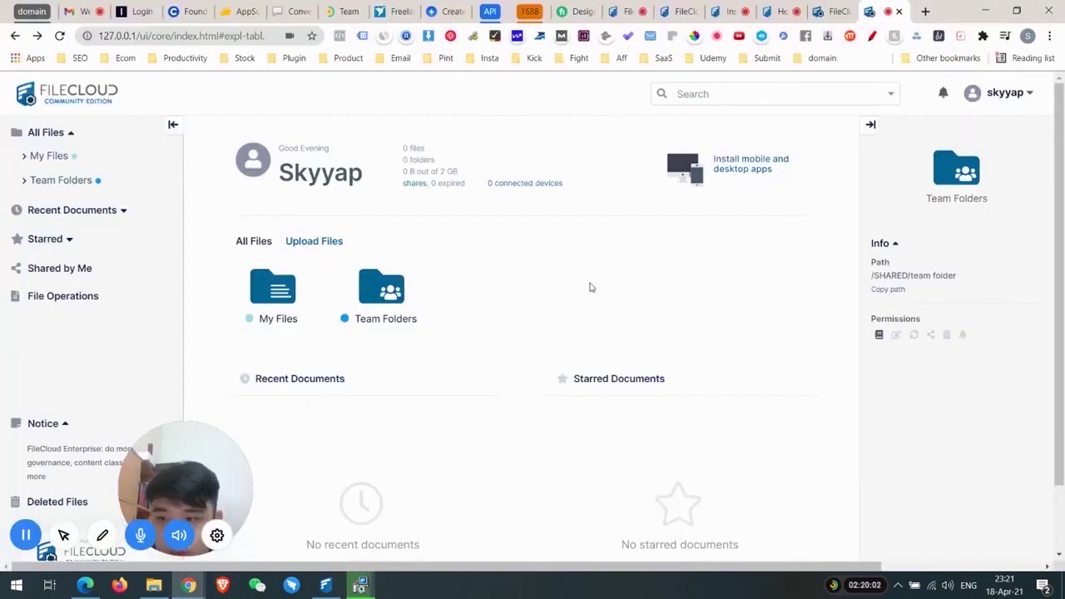
# Finish the FileCloud Drive setup with Launch FileCloud Drive ticked.
pyautogui.click(359, 585)
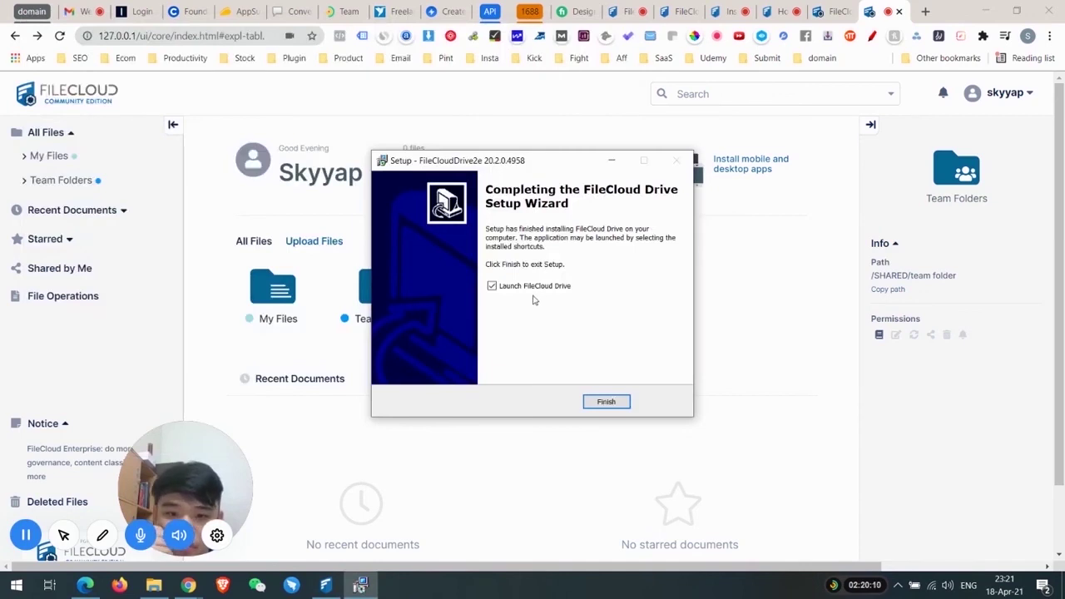
pyautogui.click(606, 401)
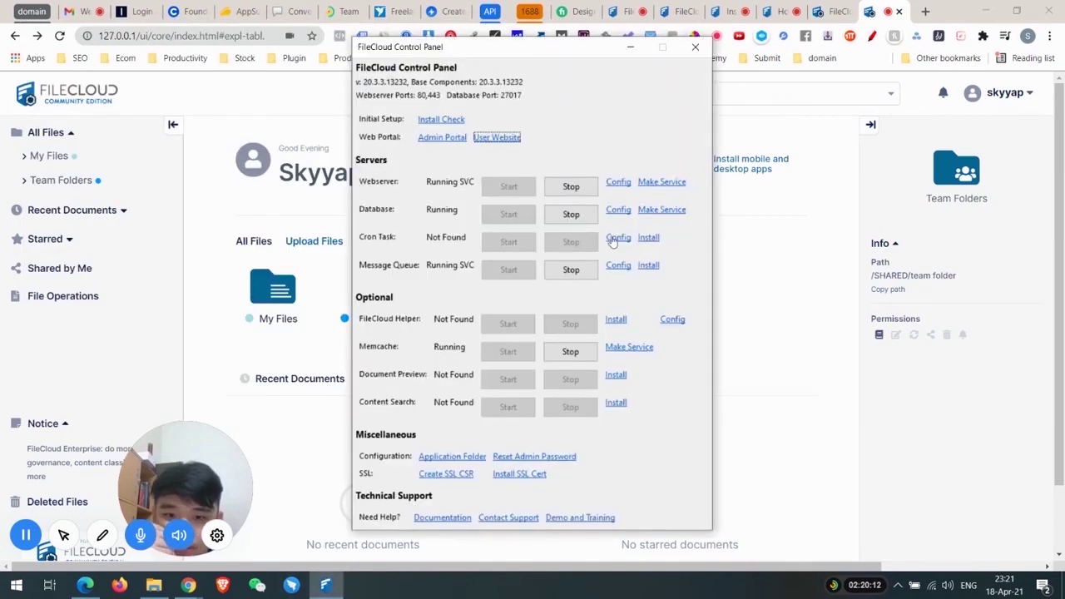
pyautogui.click(331, 549)
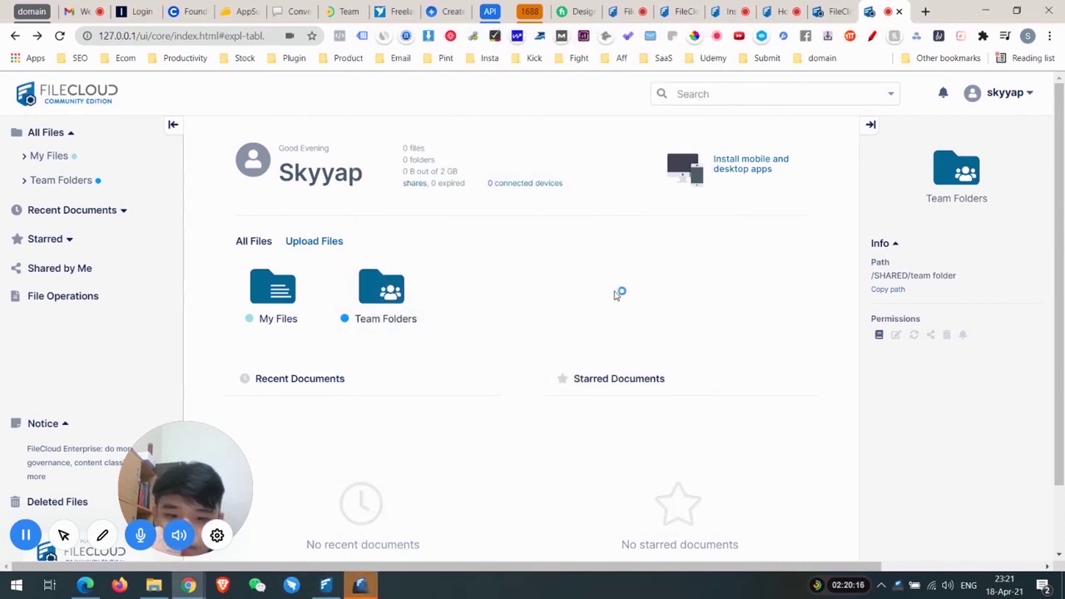
pyautogui.click(485, 228)
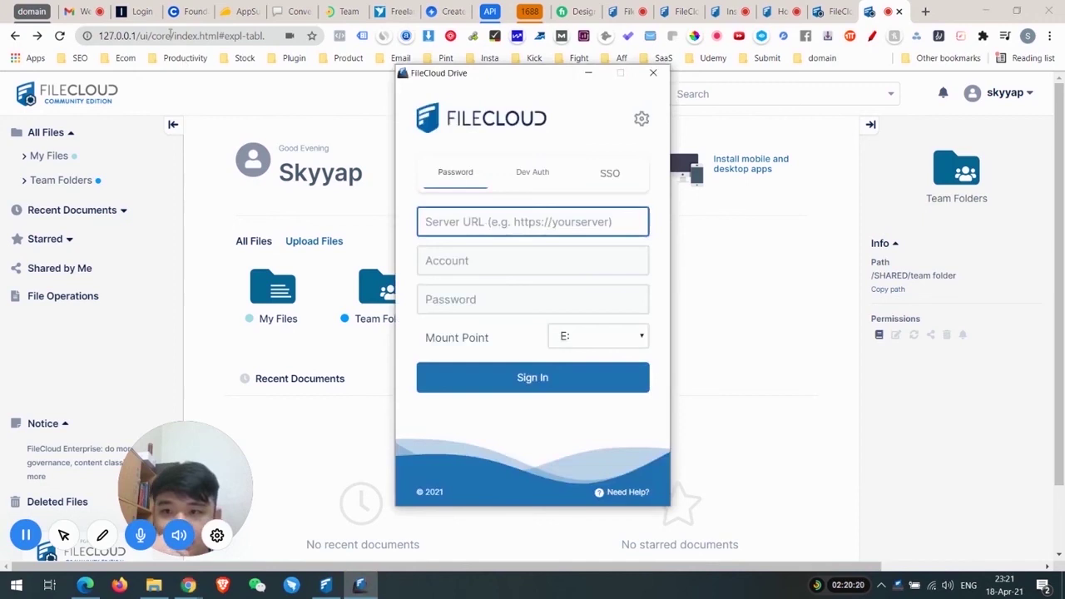
pyautogui.moveTo(138, 38); pyautogui.dragTo(3, 40)
pyautogui.hotkey('ctrl', 'c')
pyautogui.hotkey('alt', 'Tab')
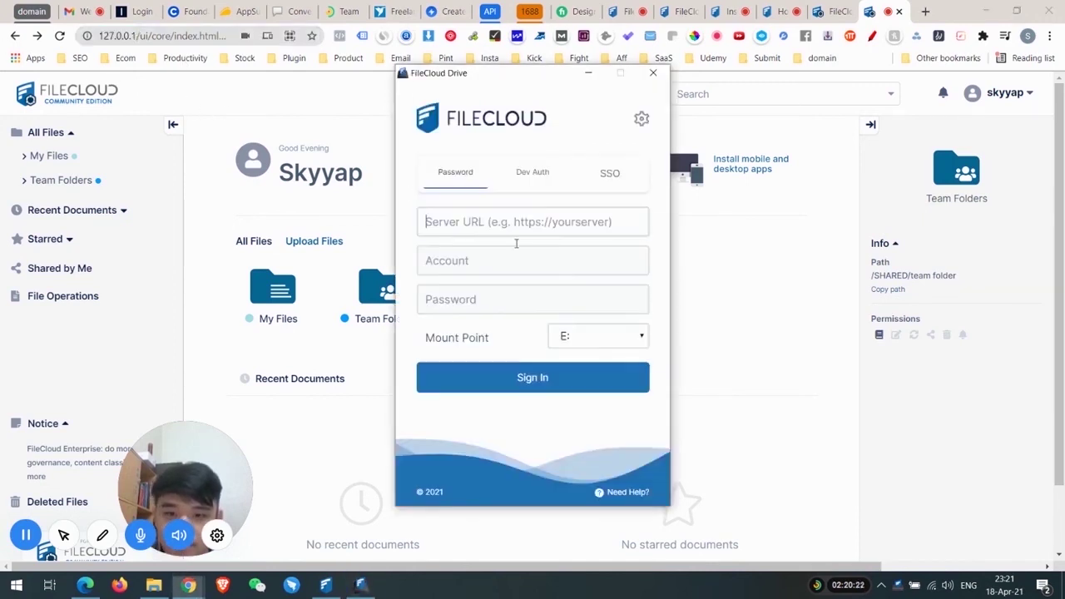
pyautogui.hotkey('ctrl', 'v')
pyautogui.click(486, 260)
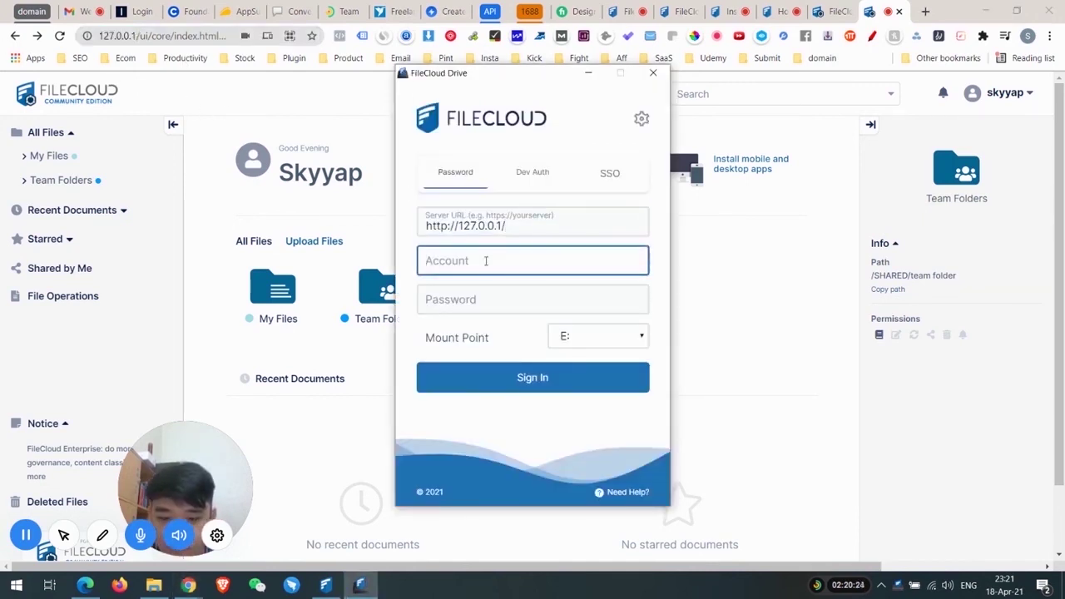
pyautogui.press('Tab')
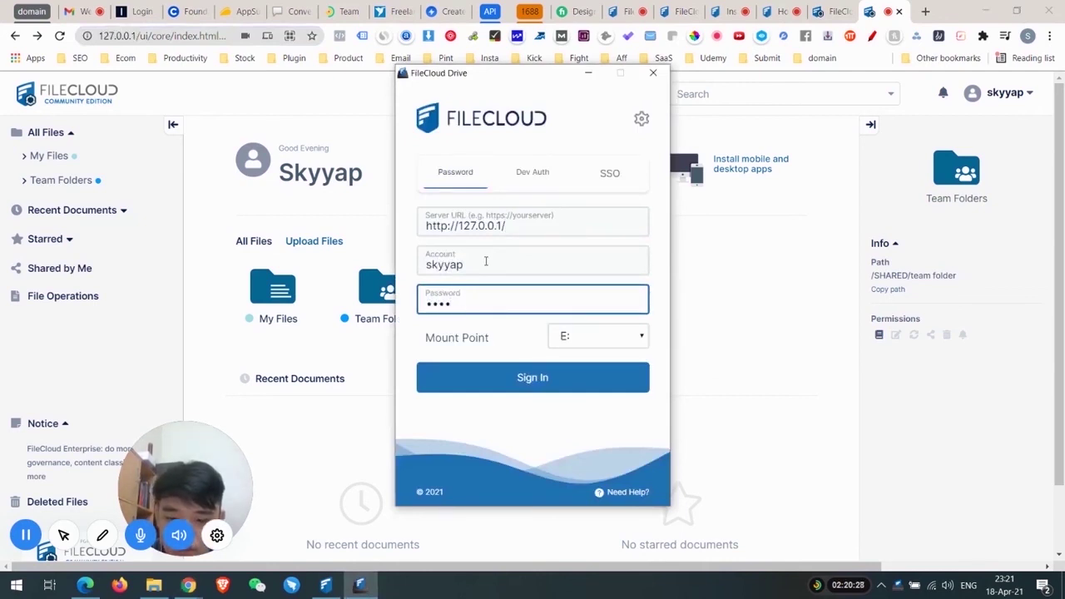
pyautogui.click(578, 337)
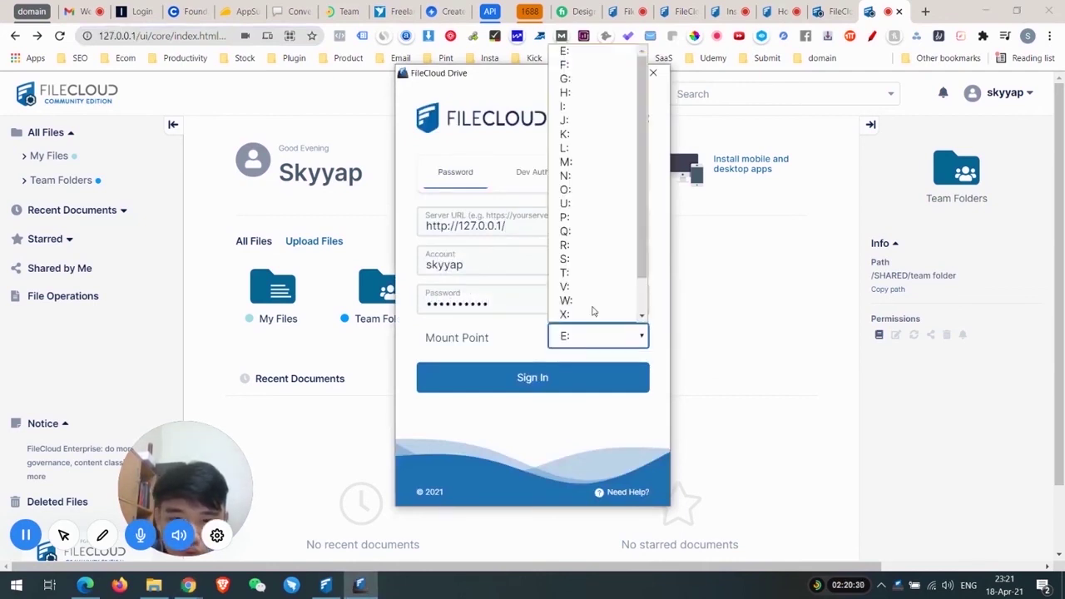
pyautogui.click(566, 51)
pyautogui.click(511, 375)
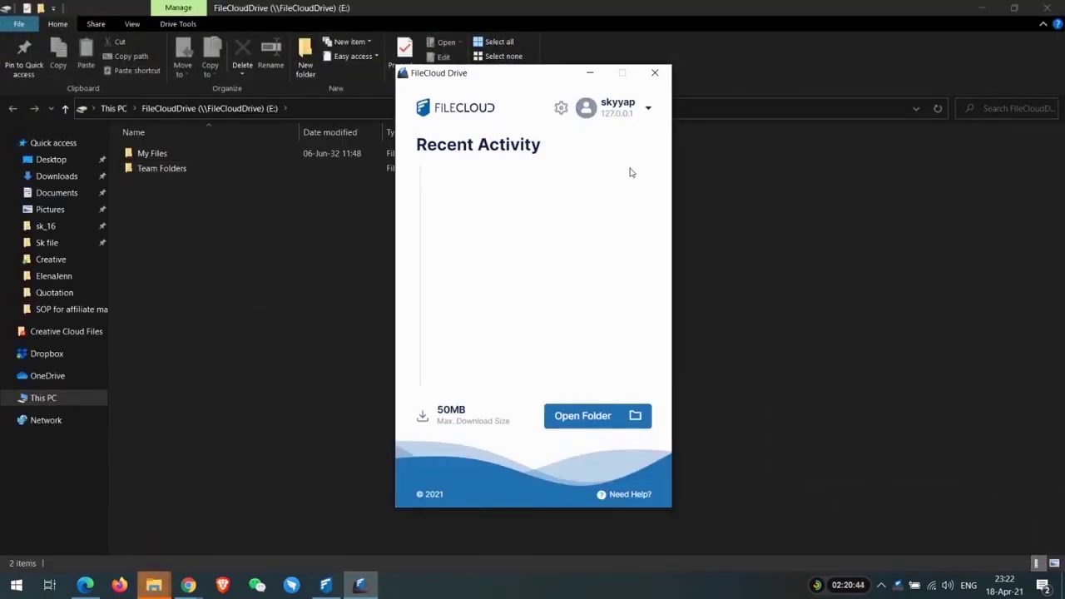
# Open Team Folders > Testing123 on drive E: and view New Text Document.txt in Notepad.
pyautogui.click(654, 72)
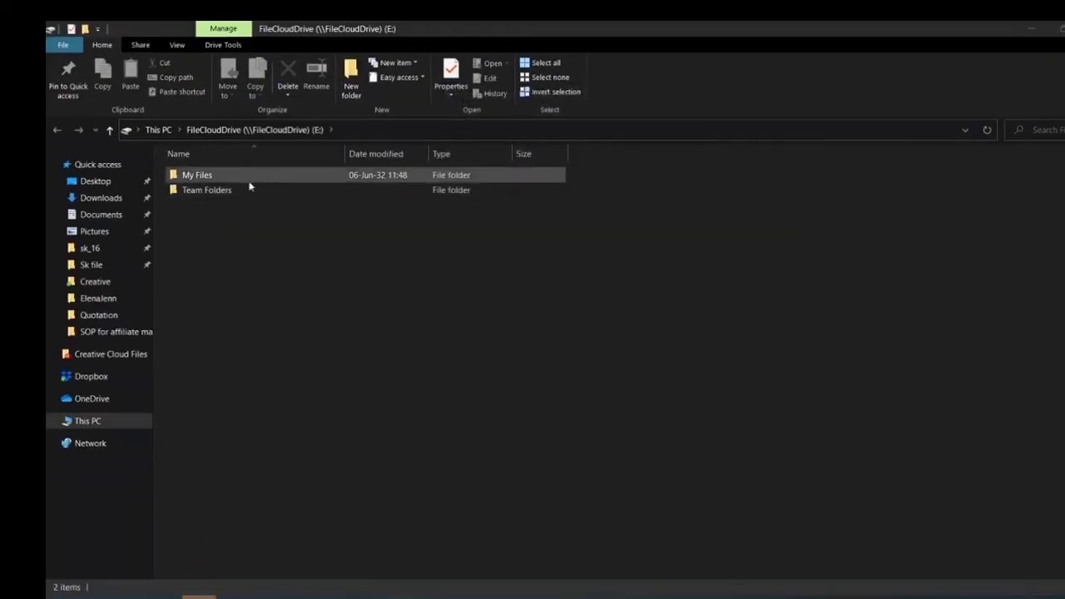
pyautogui.doubleClick(247, 190)
pyautogui.doubleClick(213, 175)
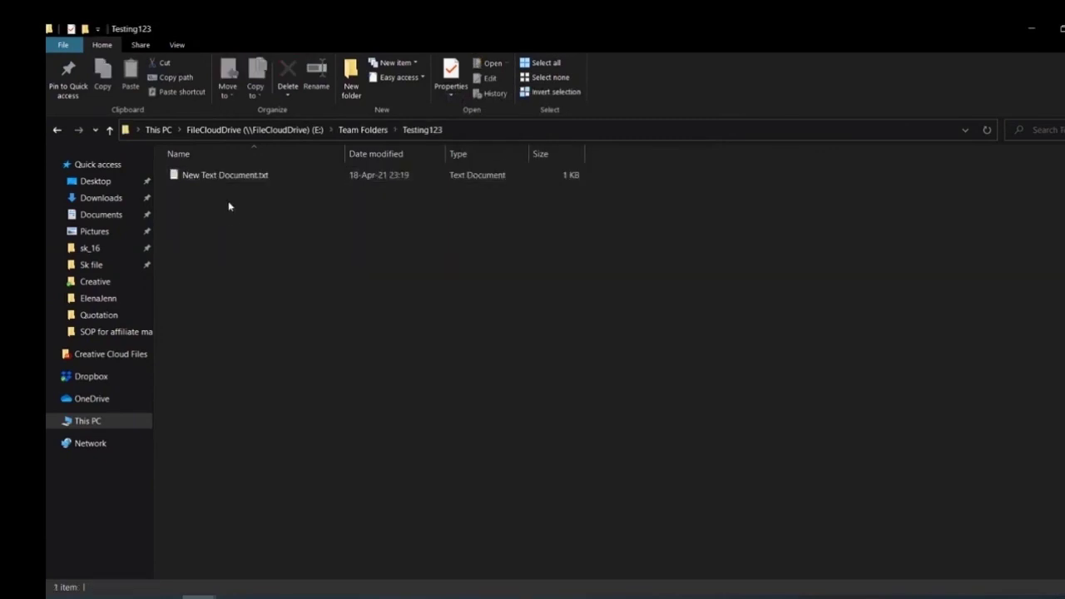
pyautogui.doubleClick(228, 176)
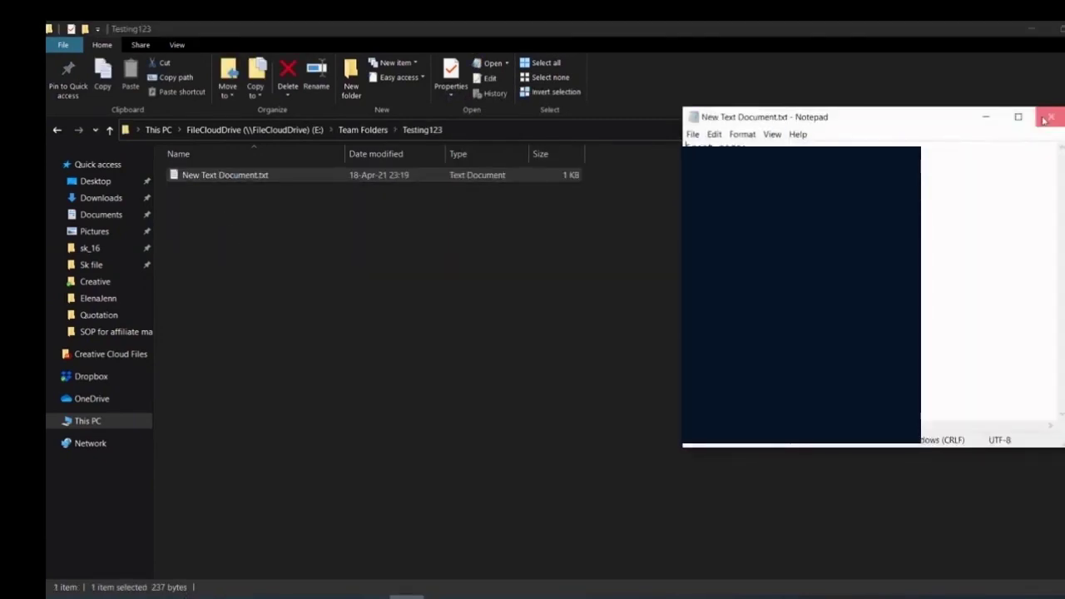
pyautogui.click(1047, 119)
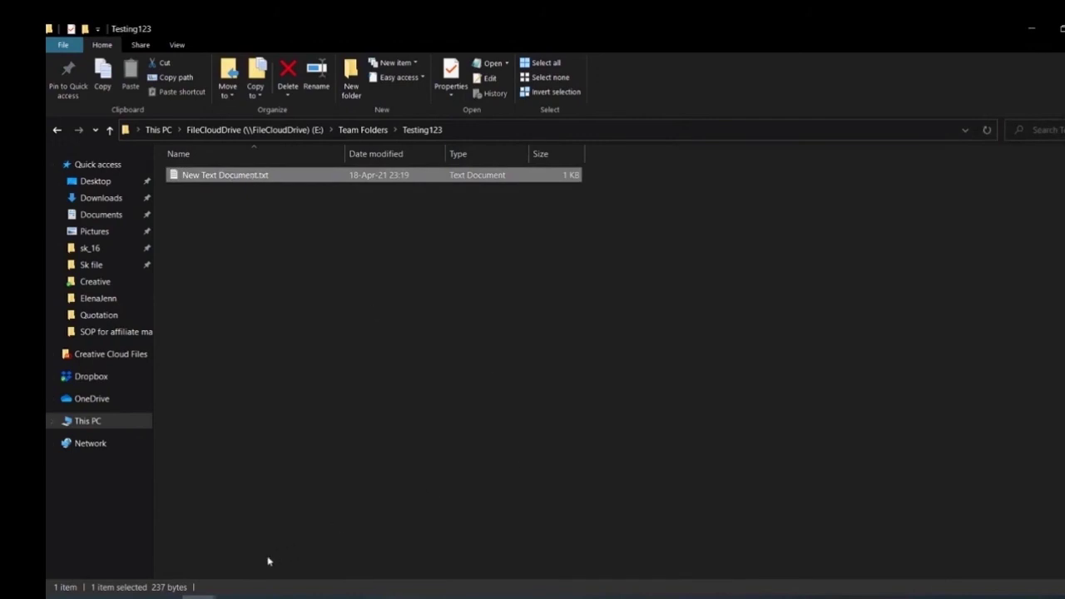
pyautogui.click(157, 541)
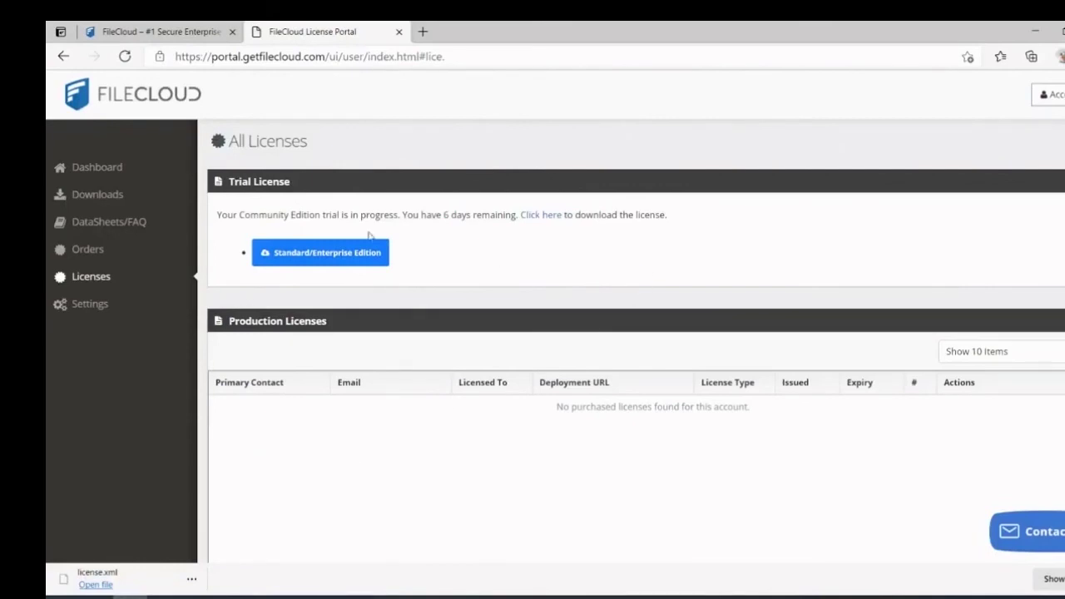
# Go from Orders to the DataSheet/FAQ page and browse the Case Studies list.
pyautogui.click(97, 257)
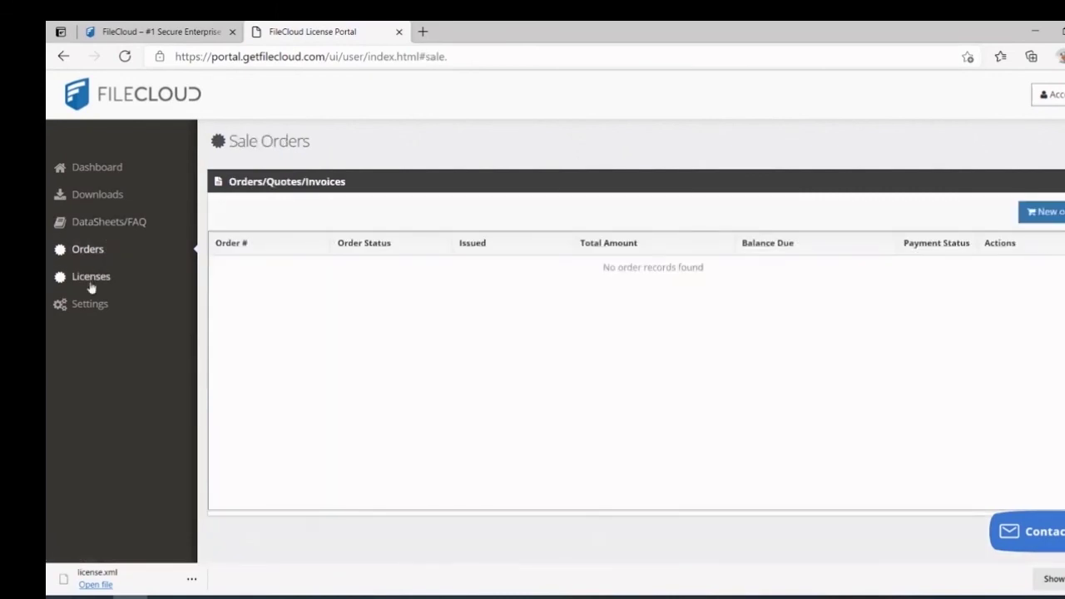
pyautogui.click(90, 224)
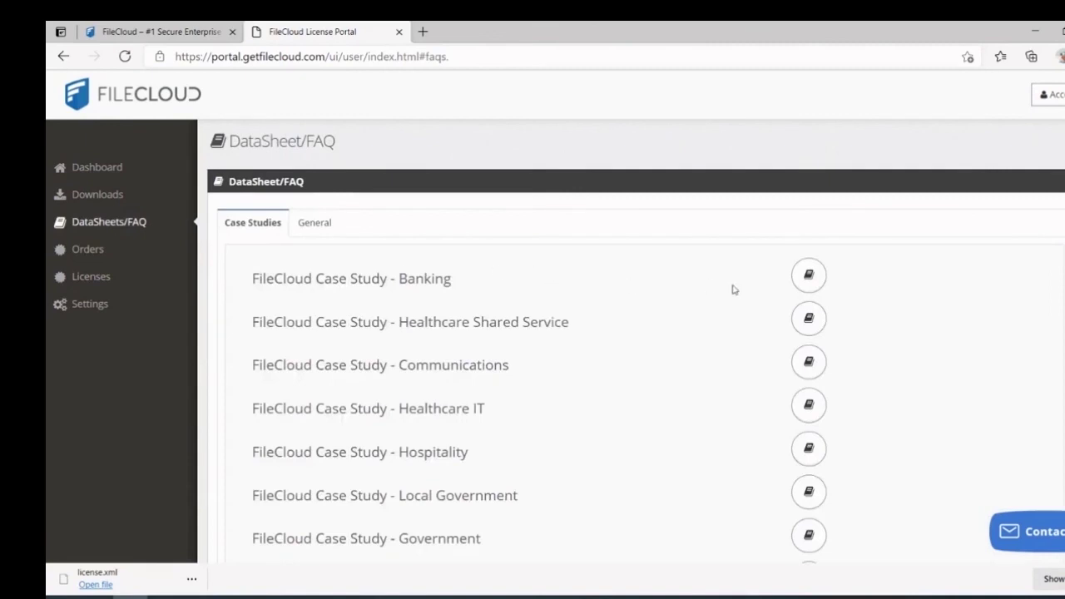
pyautogui.moveTo(393, 280); pyautogui.dragTo(499, 289)
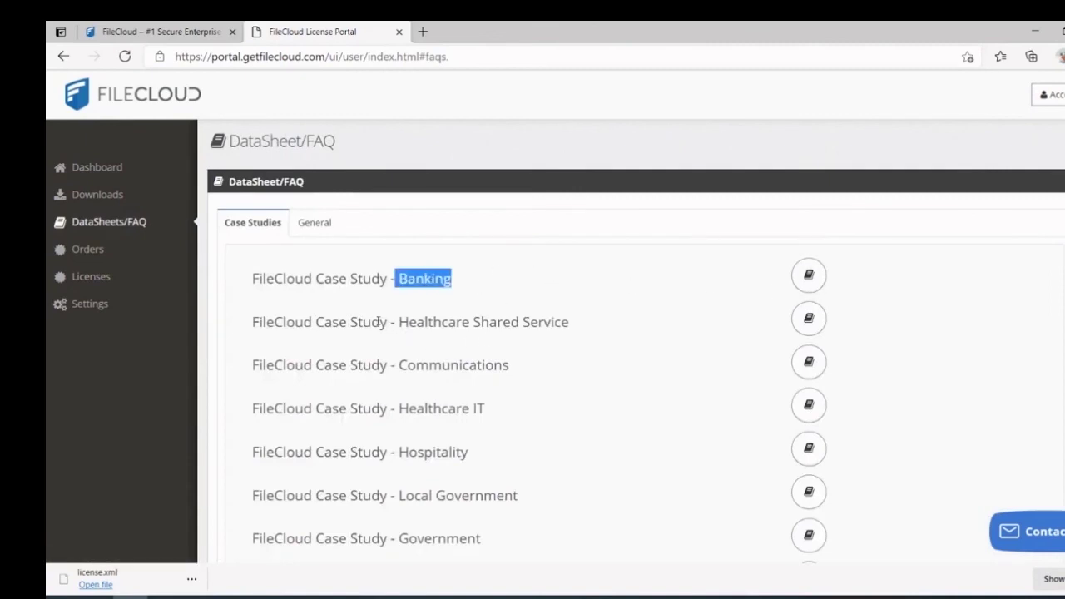
pyautogui.moveTo(382, 324); pyautogui.dragTo(663, 332)
pyautogui.scroll(-3, 620, 352)
pyautogui.moveTo(381, 295); pyautogui.dragTo(595, 315)
pyautogui.moveTo(381, 338); pyautogui.dragTo(629, 352)
pyautogui.scroll(-3, 651, 329)
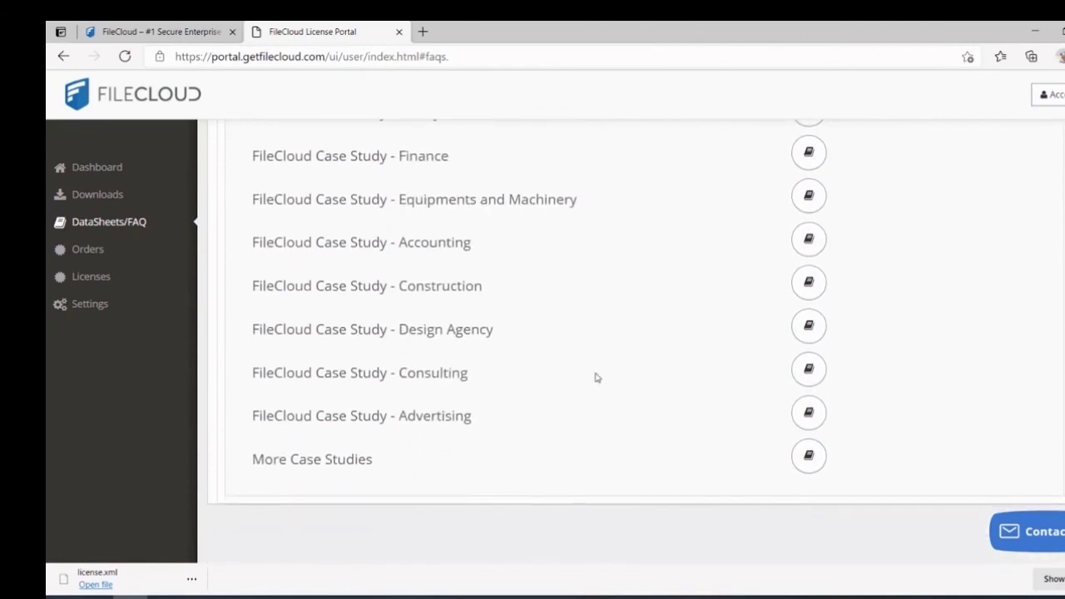
pyautogui.scroll(5, 418, 390)
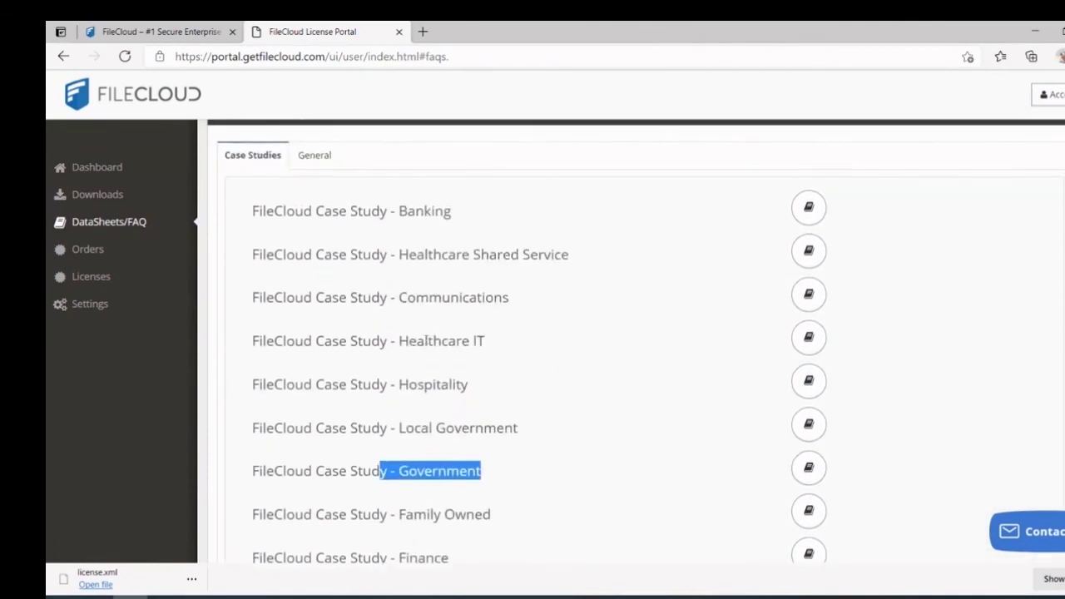